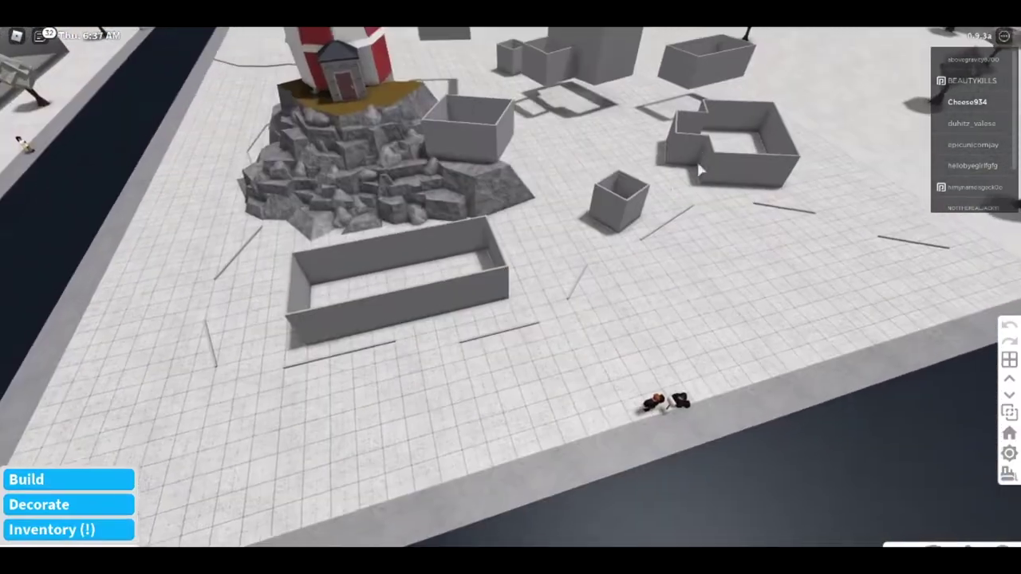
Survey the plot's wall outlines and inspect the layered rocks around the lighthouse cliff from several sides.
scroll(696, 170, "down", 3)
scroll(604, 233, "down", 5)
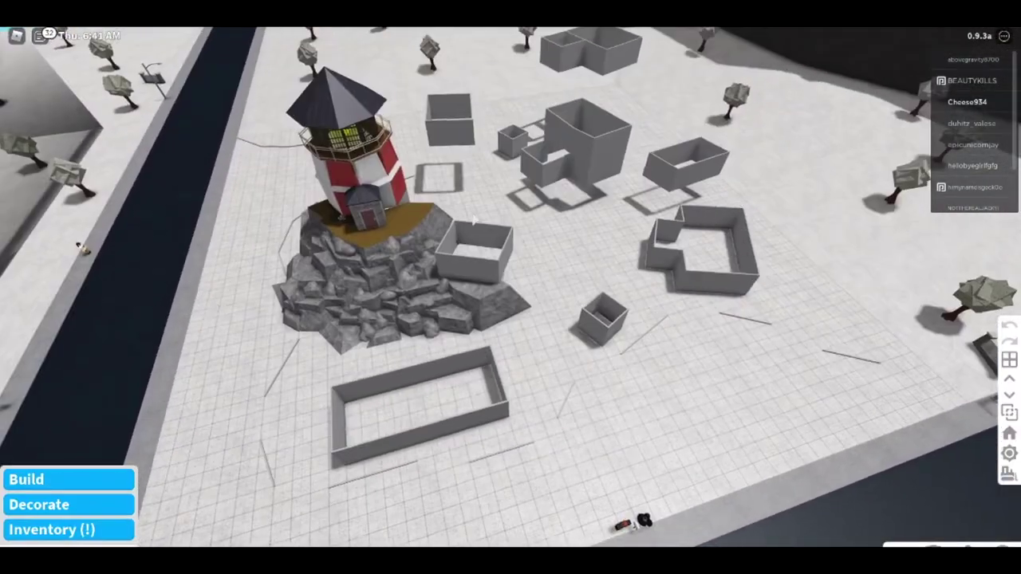
scroll(300, 286, "up", 4)
scroll(519, 386, "up", 6)
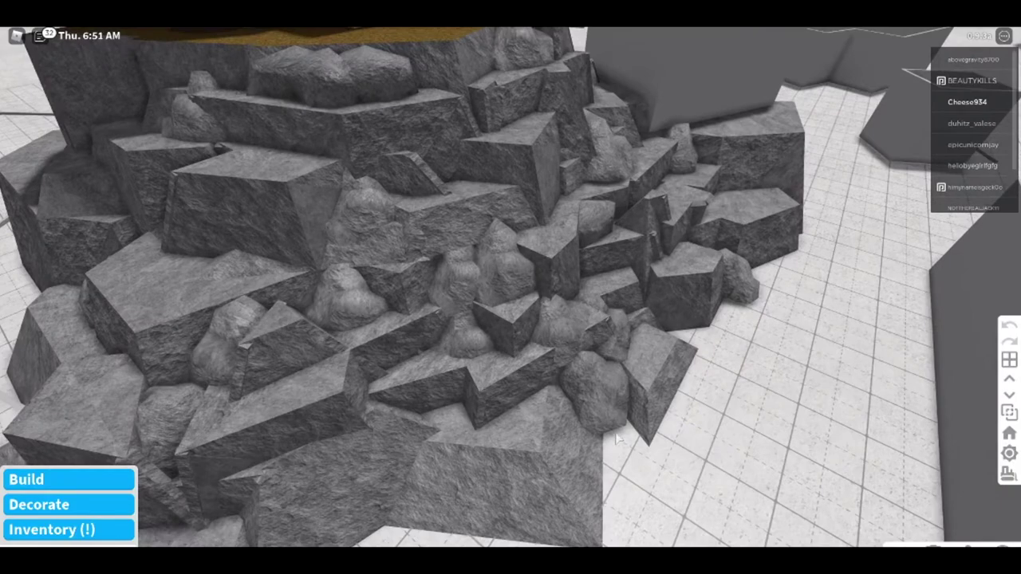
scroll(588, 412, "down", 5)
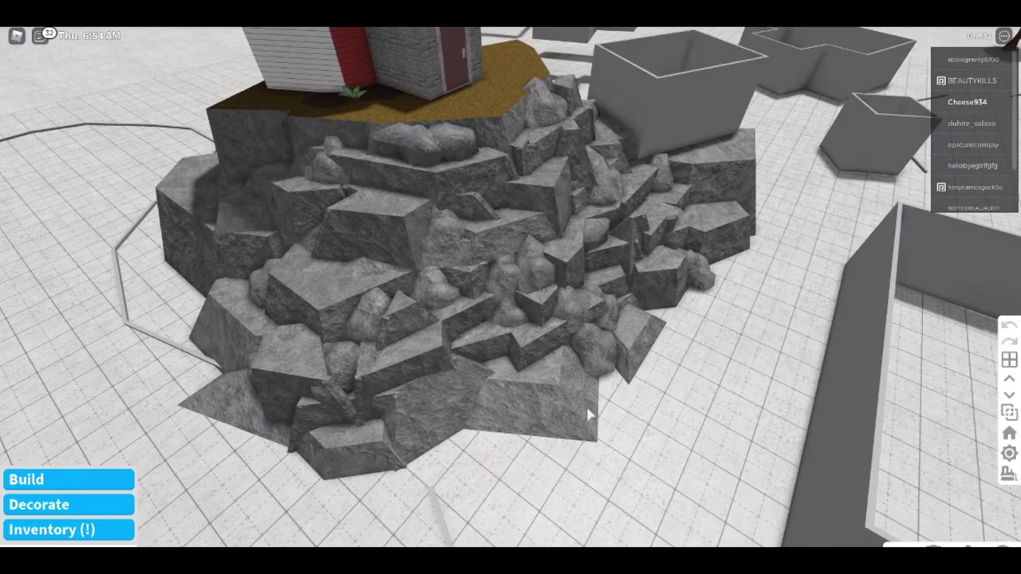
scroll(492, 356, "up", 5)
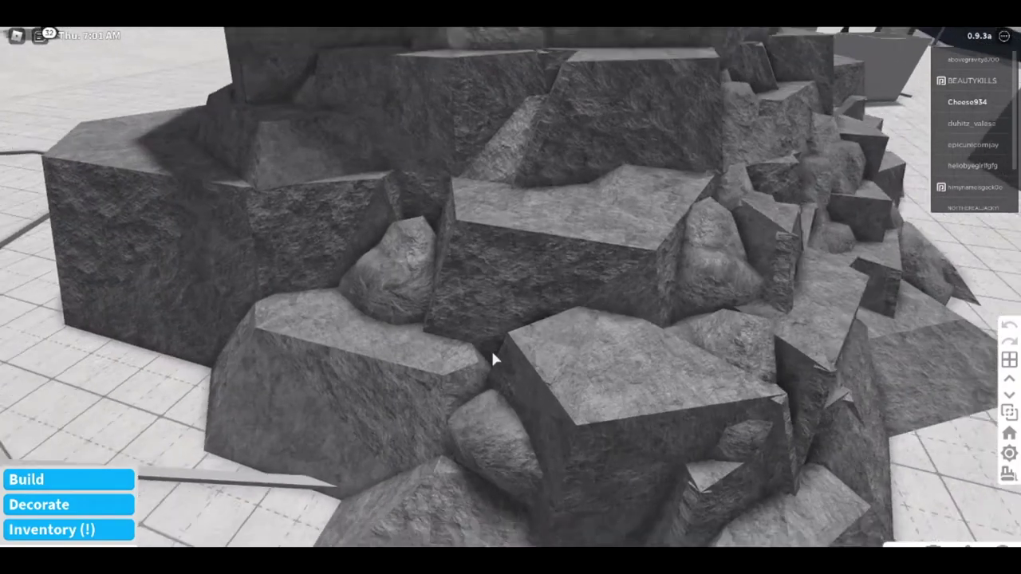
scroll(492, 356, "down", 5)
scroll(513, 352, "down", 5)
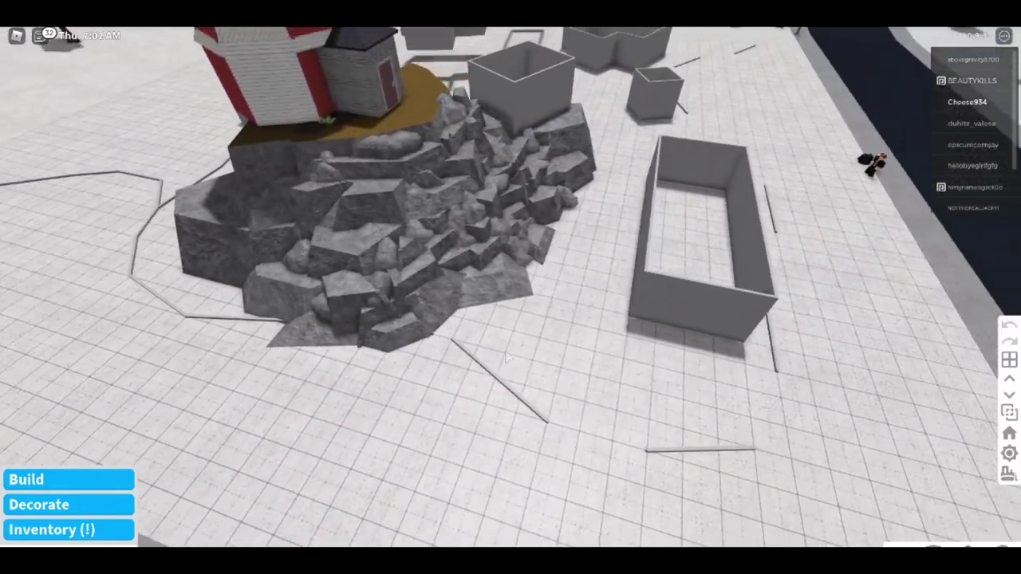
scroll(502, 358, "up", 5)
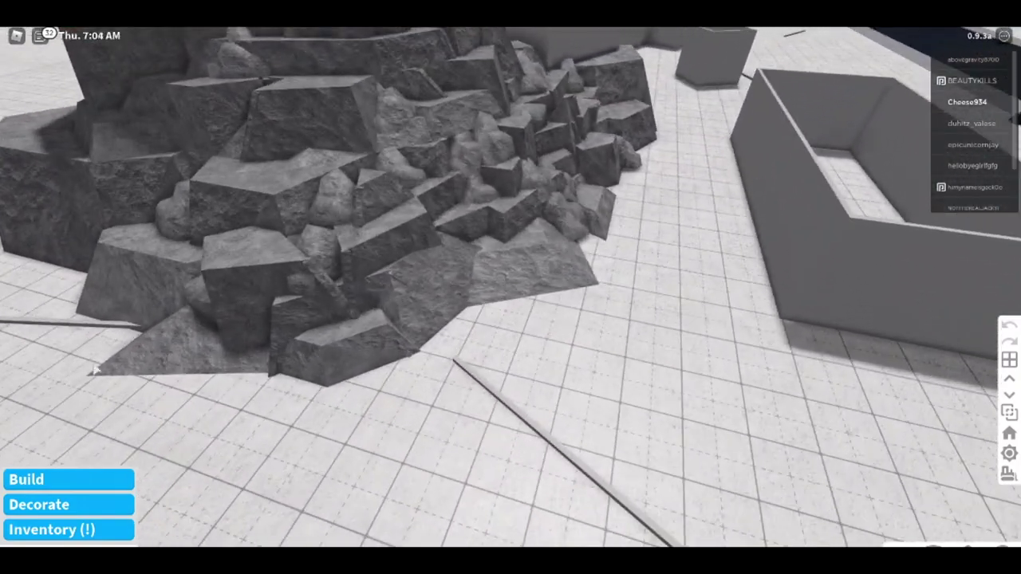
key("a")
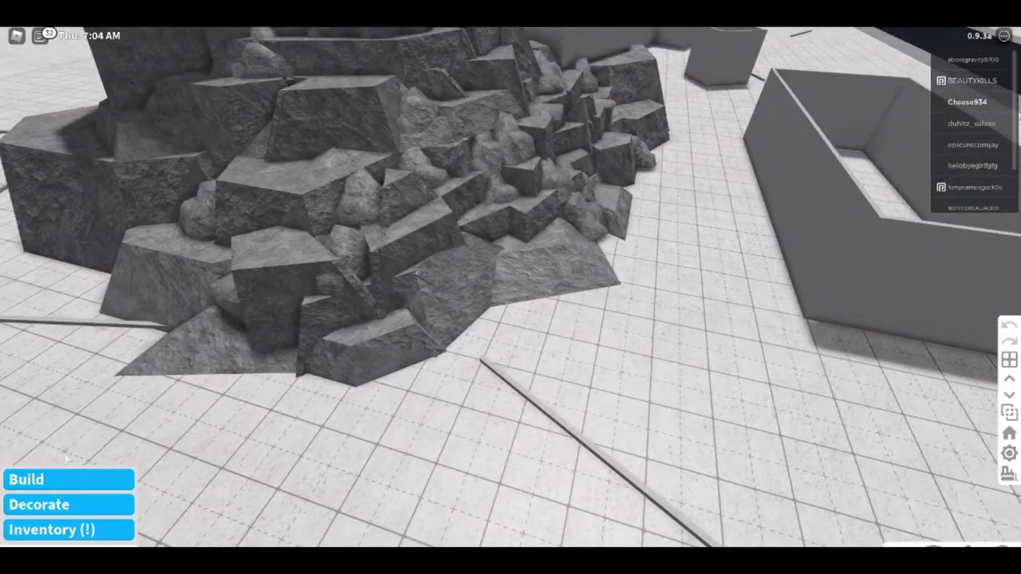
key("a")
key("d")
key("w")
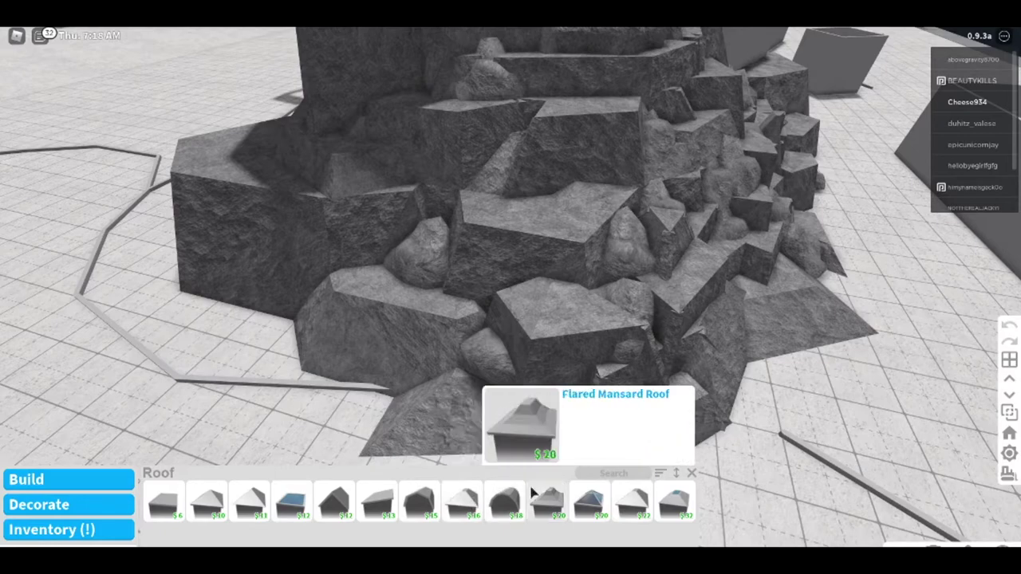
Choose the Mansard Roof and lower the build level by one floor beside the large block at the cliff's end.
left_click(464, 500)
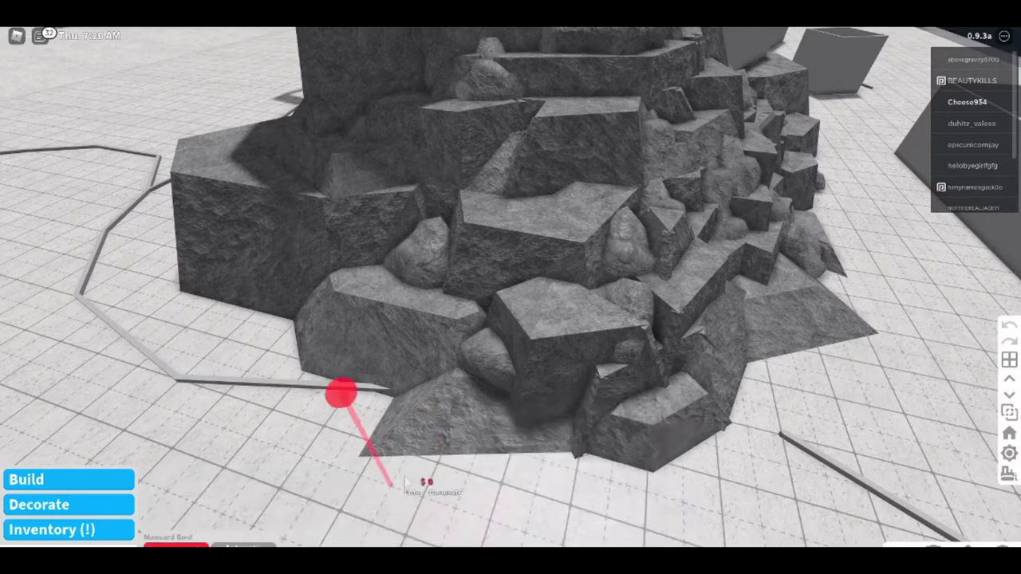
key("s")
scroll(403, 387, "up", 5)
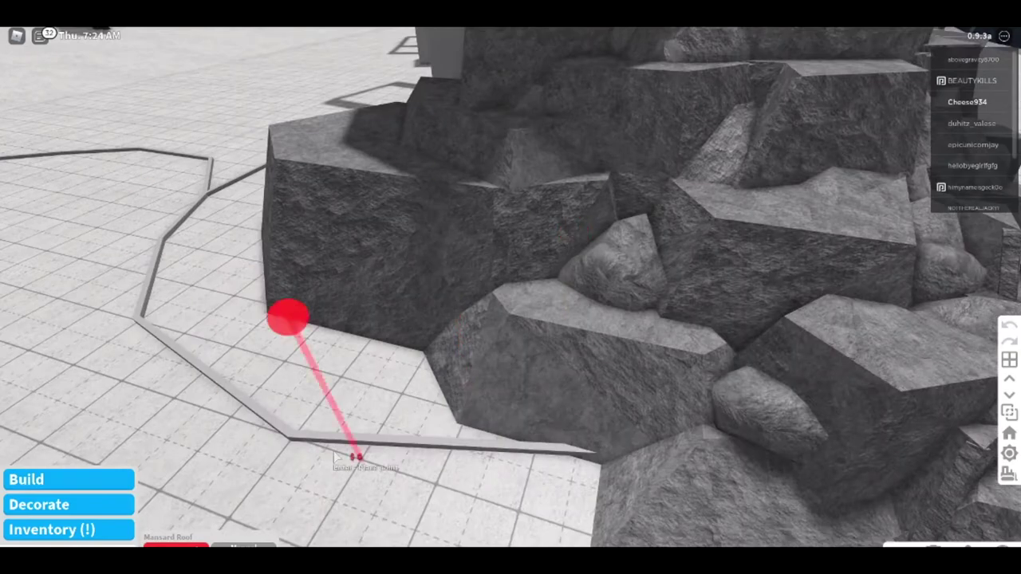
scroll(359, 422, "down", 5)
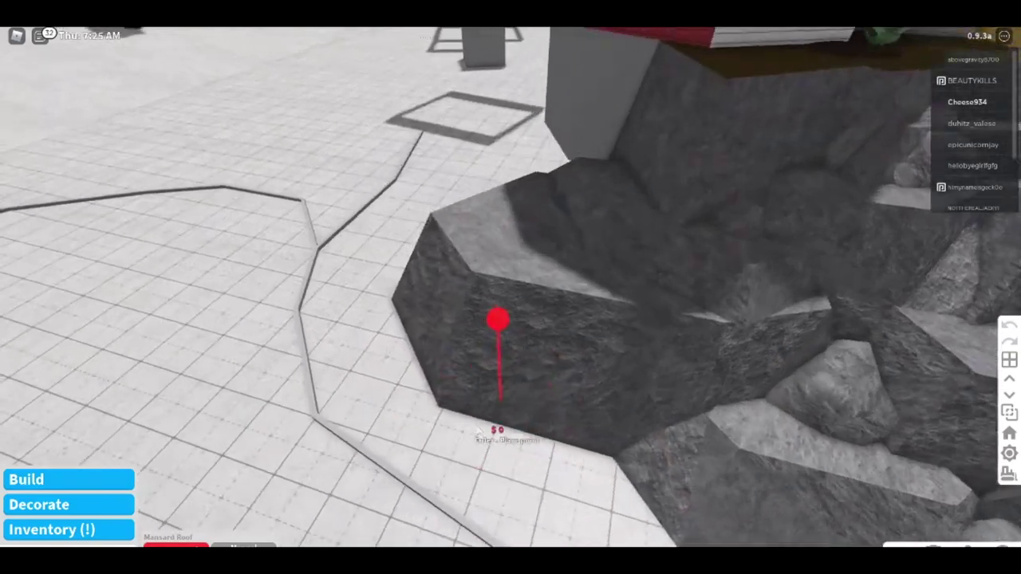
key("d")
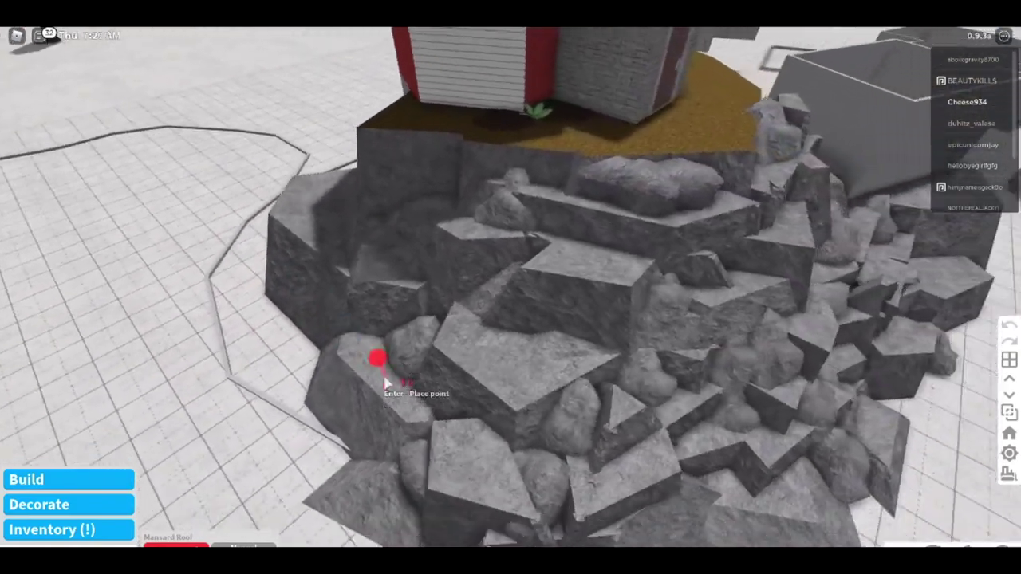
key("d")
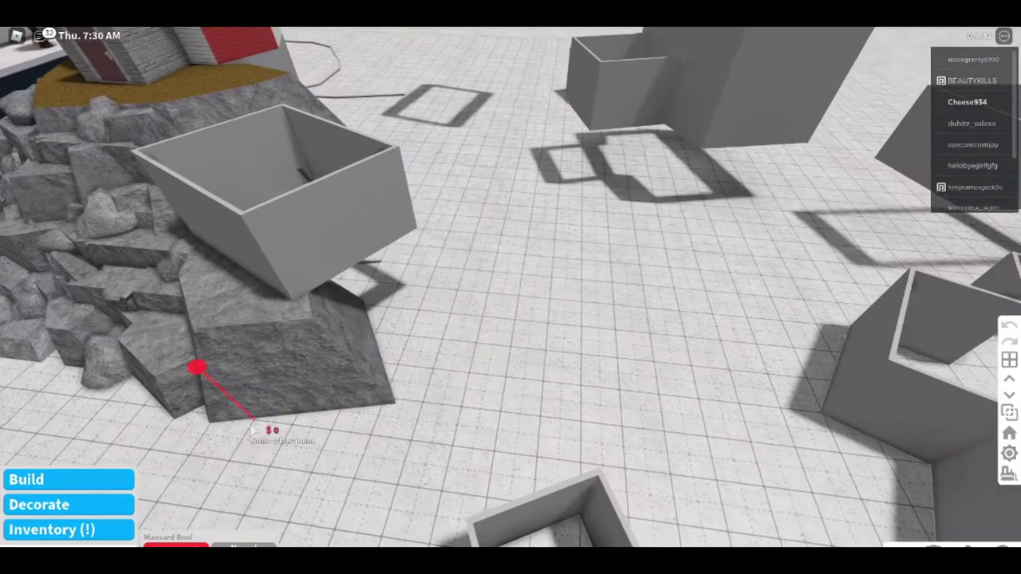
key("a")
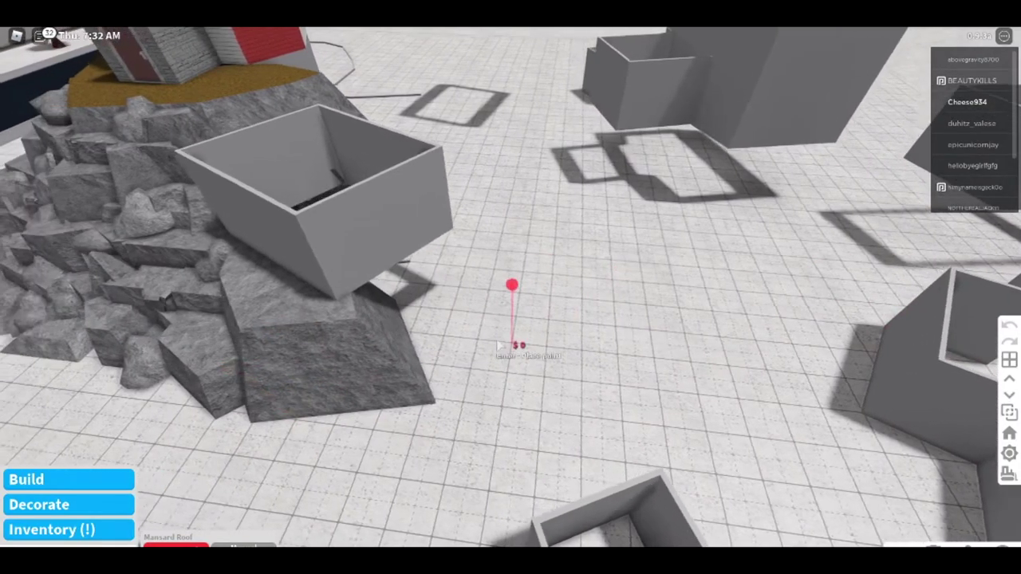
key("s")
key("w")
scroll(562, 378, "up", 3)
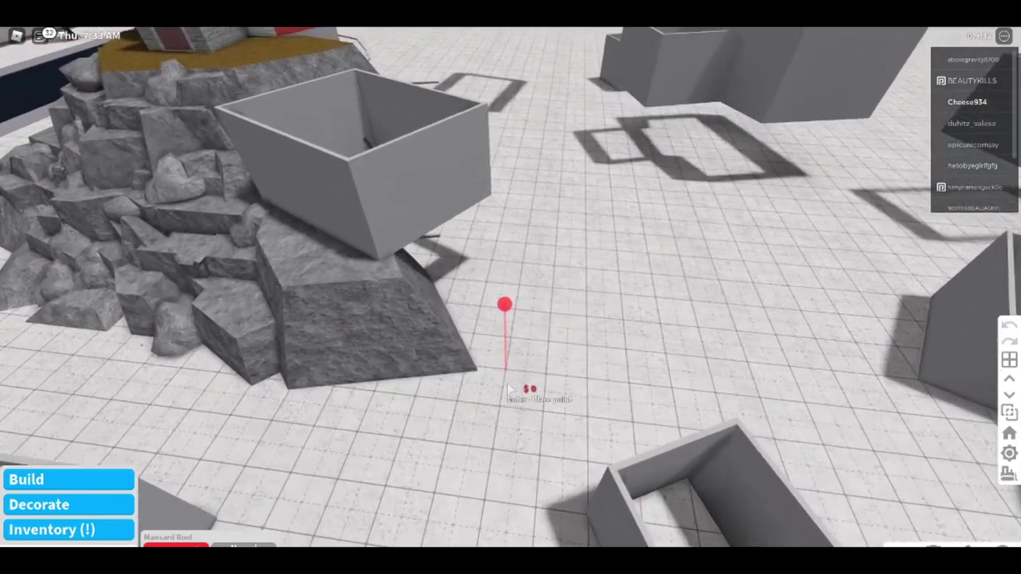
key("w")
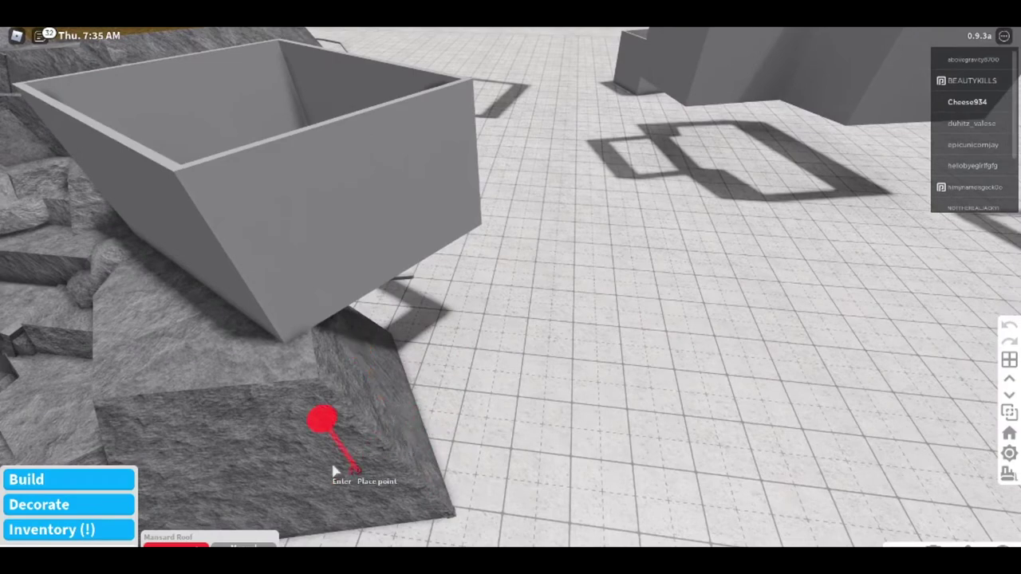
key("a")
key("s")
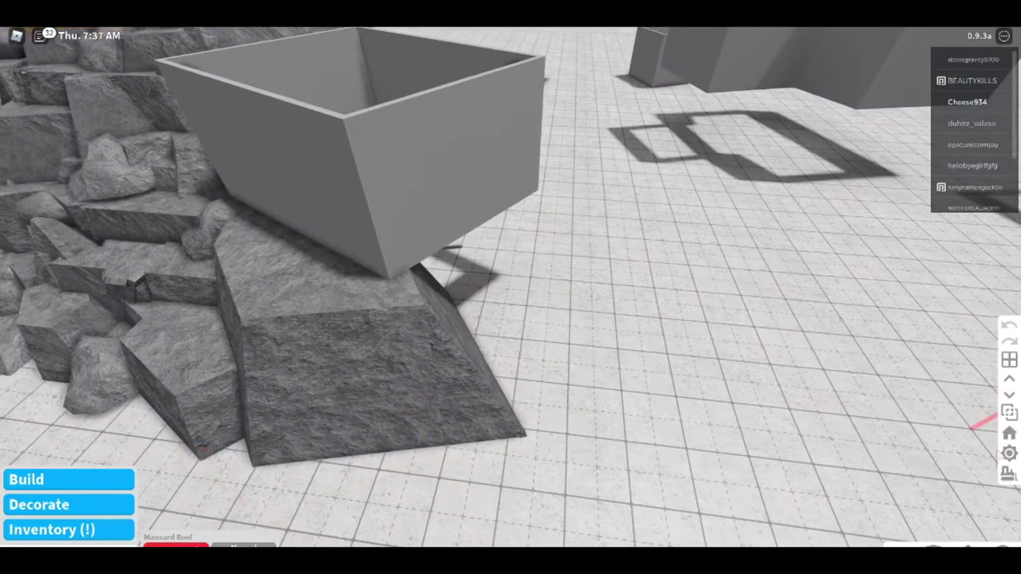
key("d")
left_click(1011, 397)
key("e")
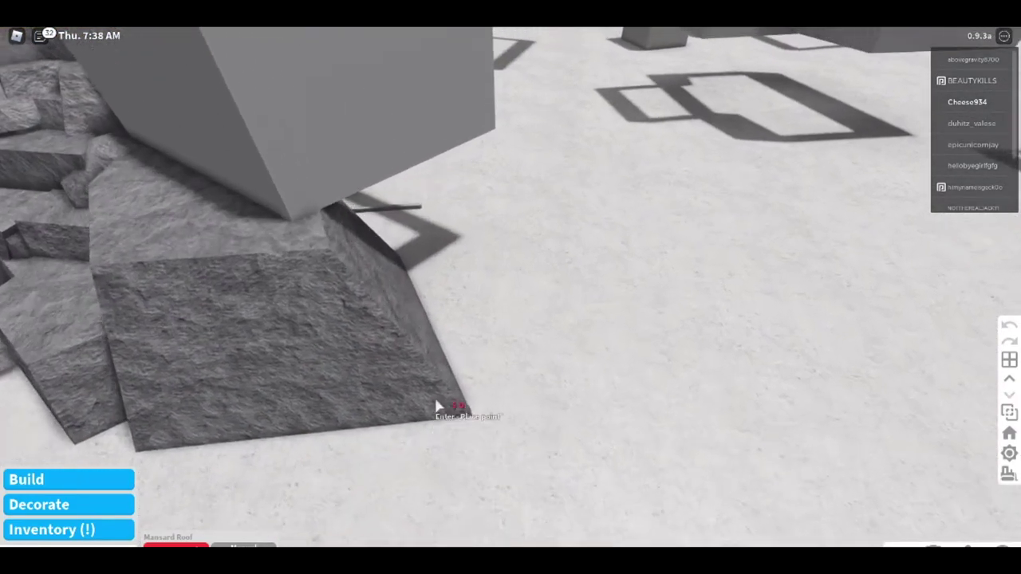
Try to build a low, wide mansard-roof rock on the ground against the cliff's large end block.
left_click(361, 484)
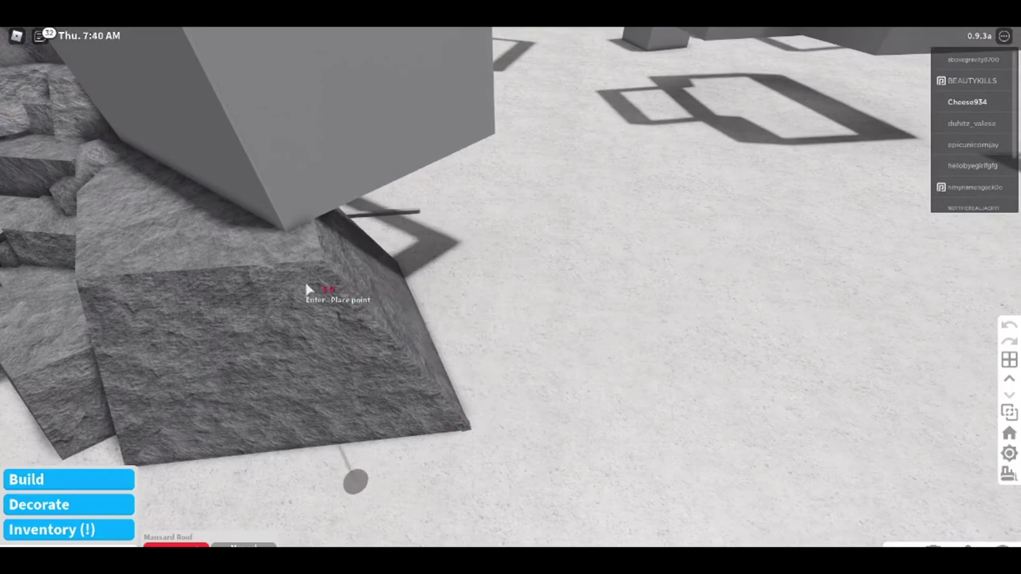
left_click(494, 241)
key("s")
left_click(731, 408)
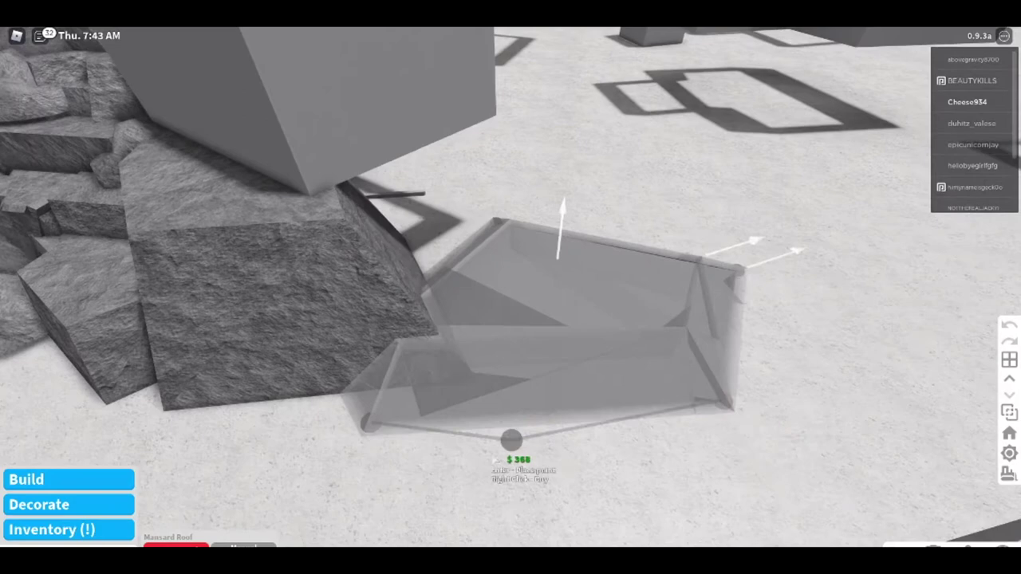
key("s")
left_click(504, 452)
right_click(577, 244)
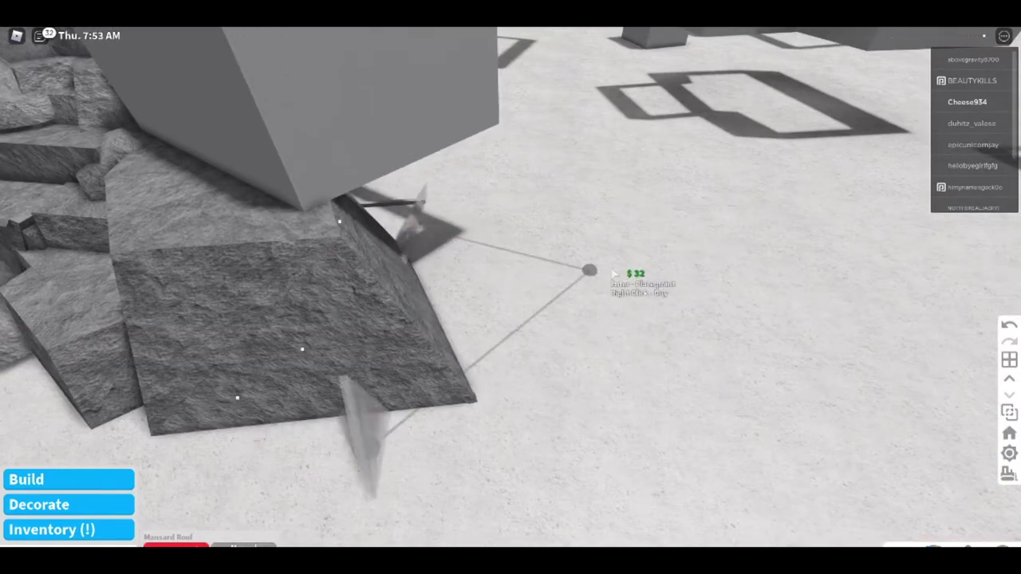
Try a second, narrower outline for the mansard-roof rock against the cliff's end block.
left_click(597, 247)
left_click(662, 331)
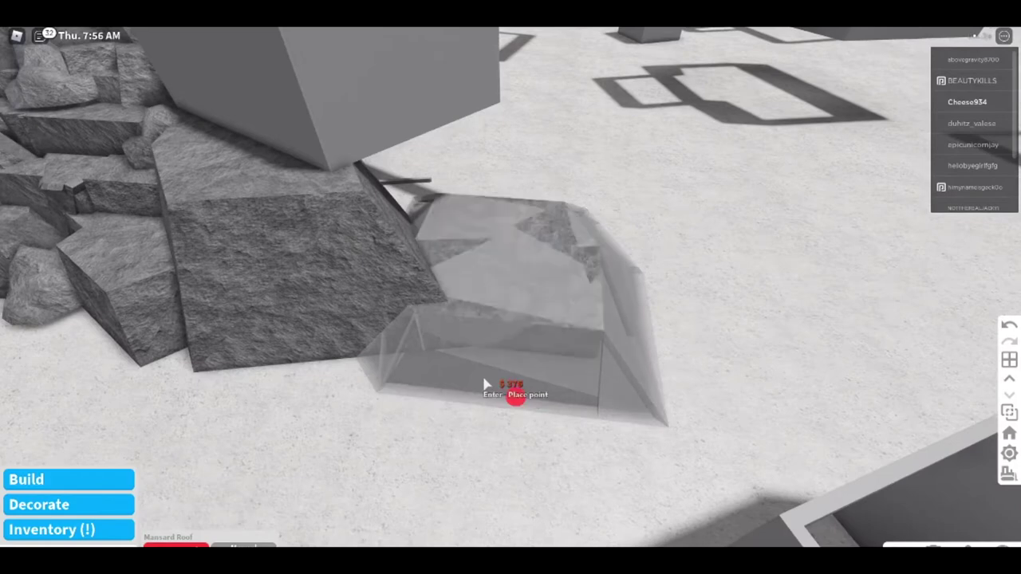
right_click(483, 384)
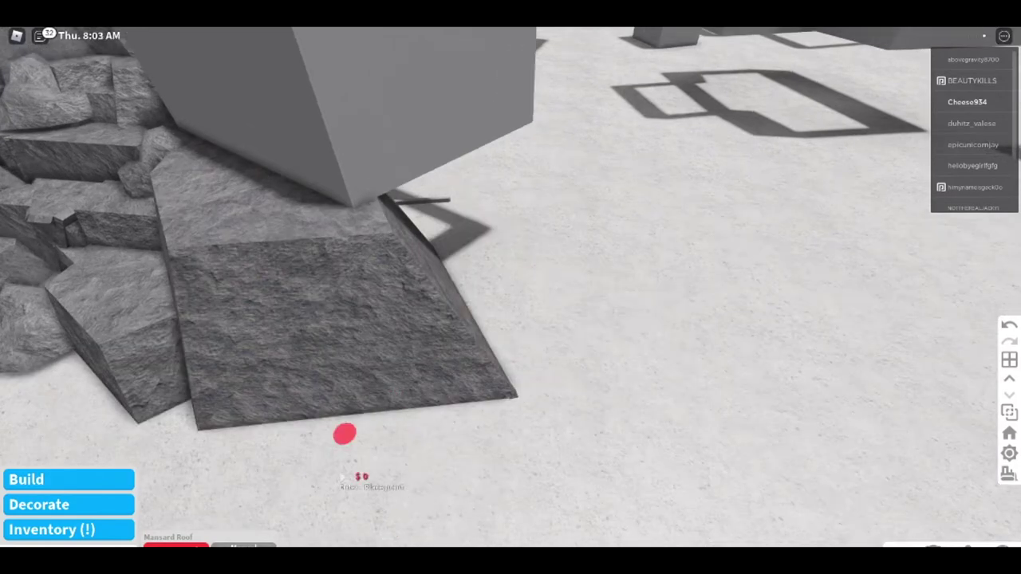
Outline a five-cornered mansard-roof rock beside the cliff's end block, raise it to about the block's height, and buy it.
left_click(479, 227)
left_click(614, 233)
left_click(740, 314)
left_click(690, 464)
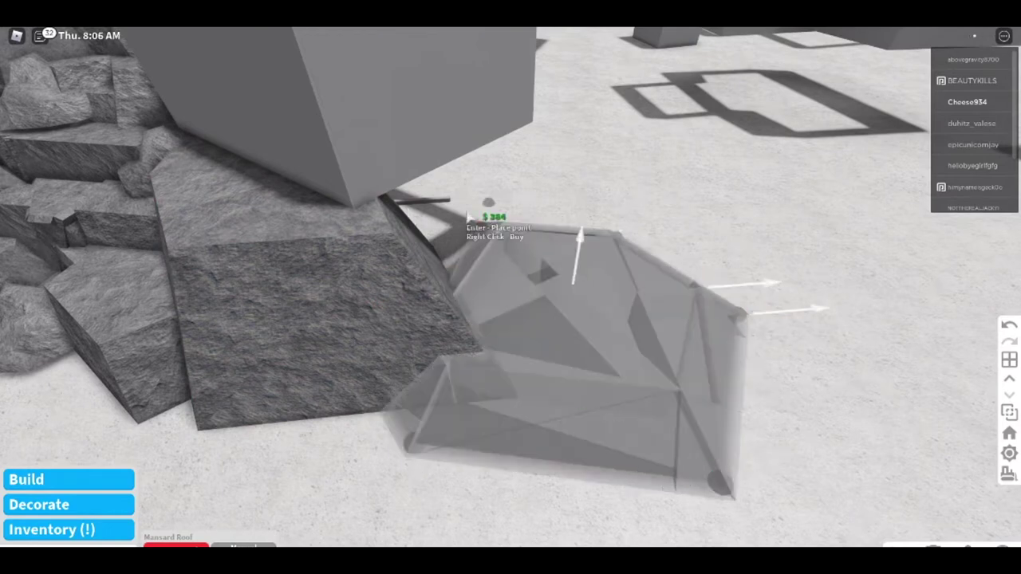
left_click_drag(581, 246, 590, 58)
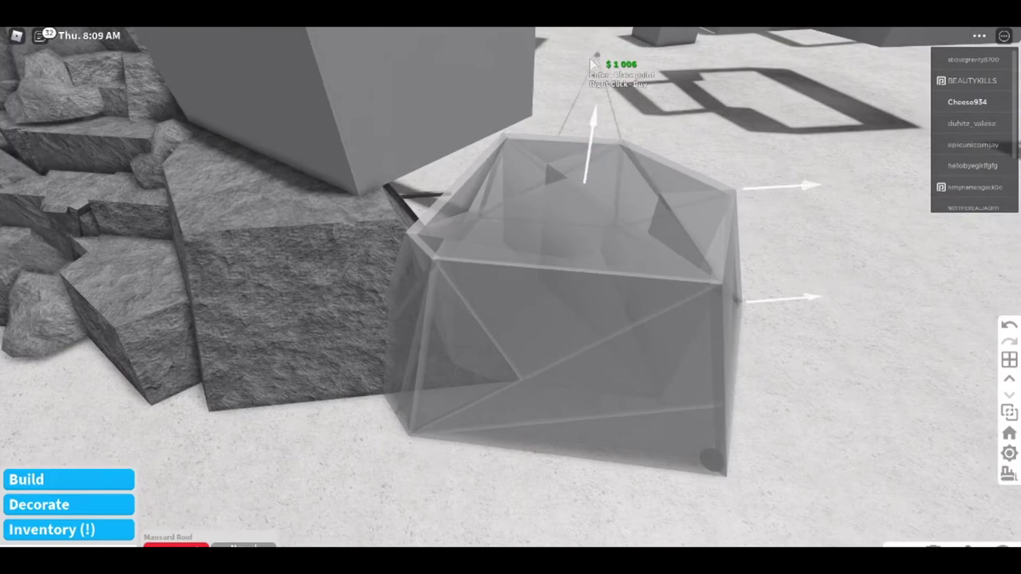
right_click(617, 216)
Build and buy a tall mansard-roof rock that fills the gap between the cliff's end block and the five-cornered rock.
key("w")
key("a")
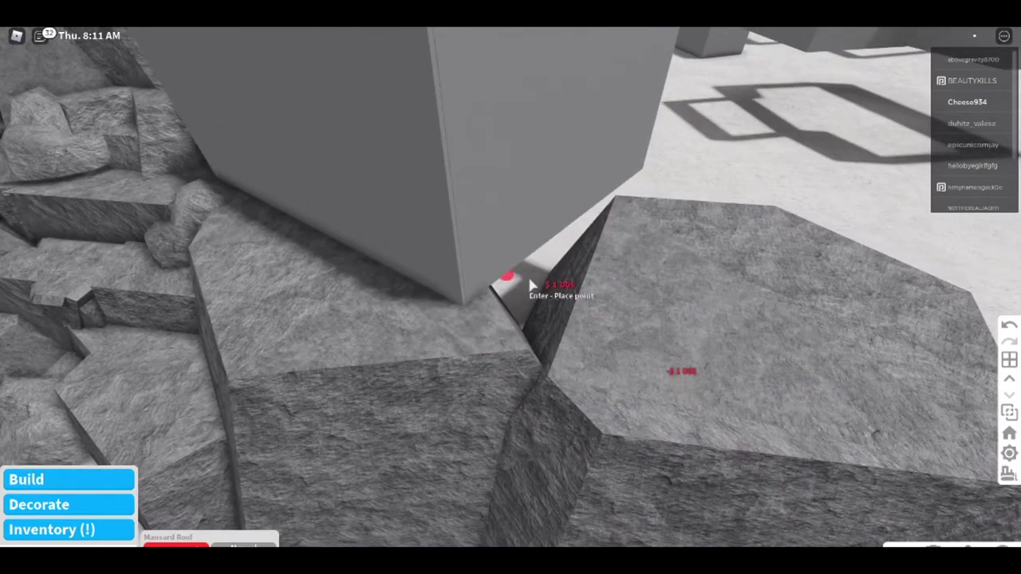
key("s")
left_click(457, 533)
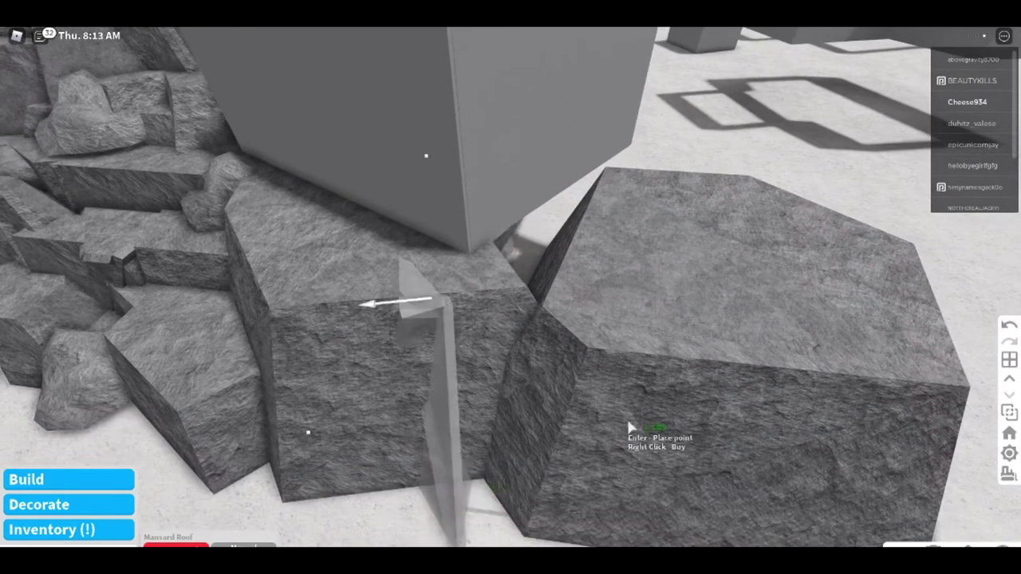
left_click(699, 439)
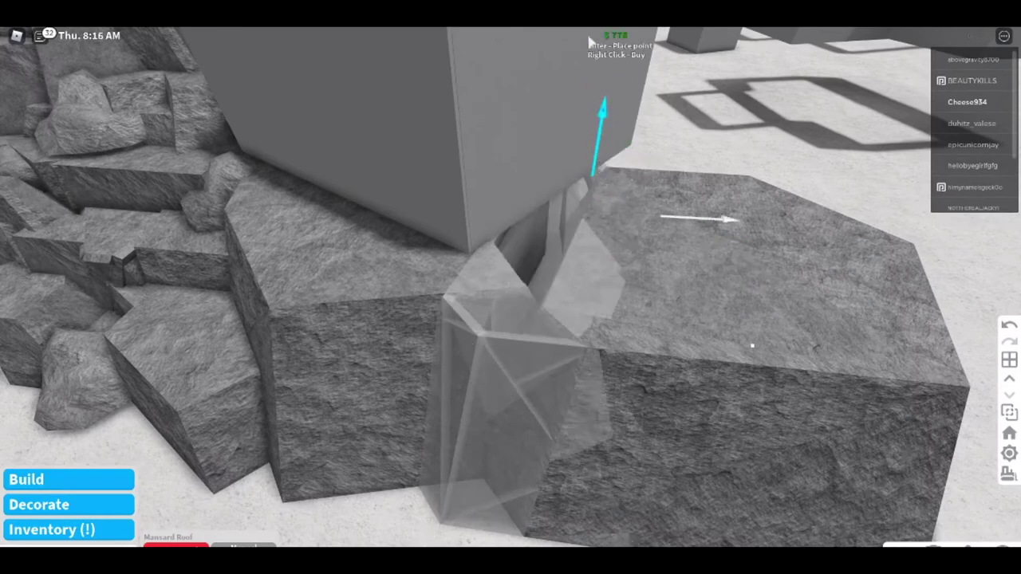
key("s")
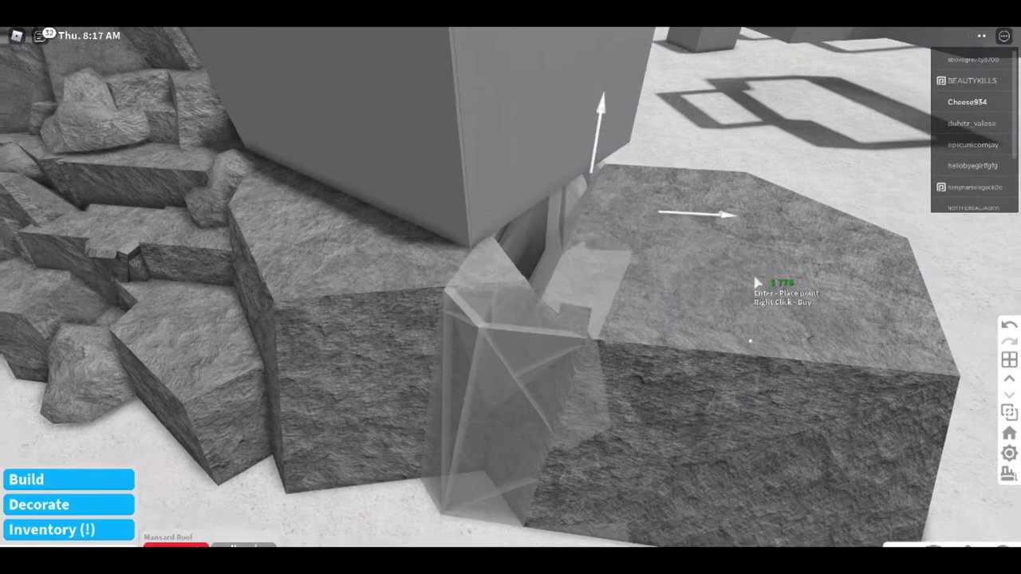
right_click(718, 359)
Try to build a lower mansard-roof rock on the ground in front of the five-cornered rock.
key("w")
key("s")
key("s")
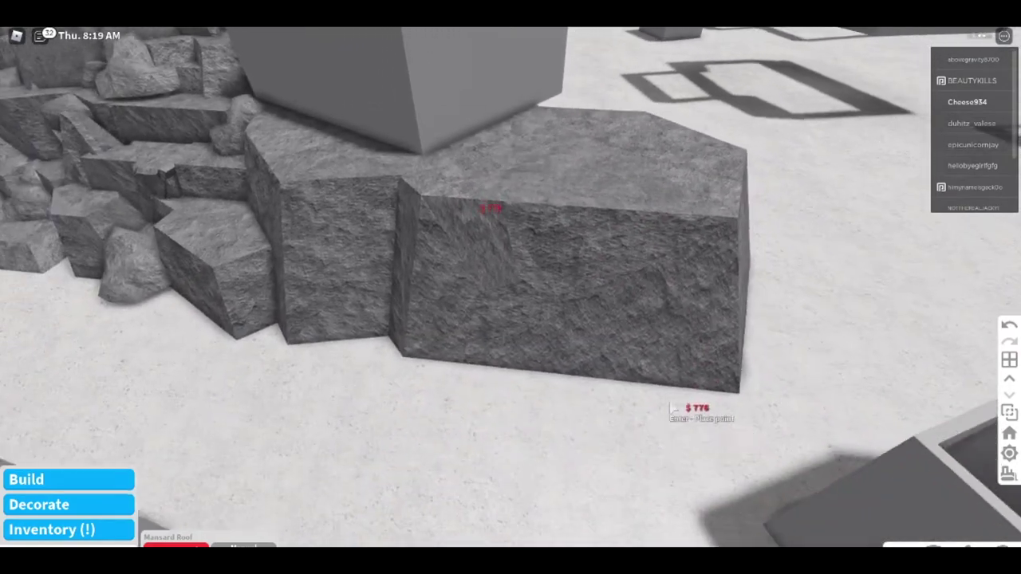
key("w")
key("s")
key("s")
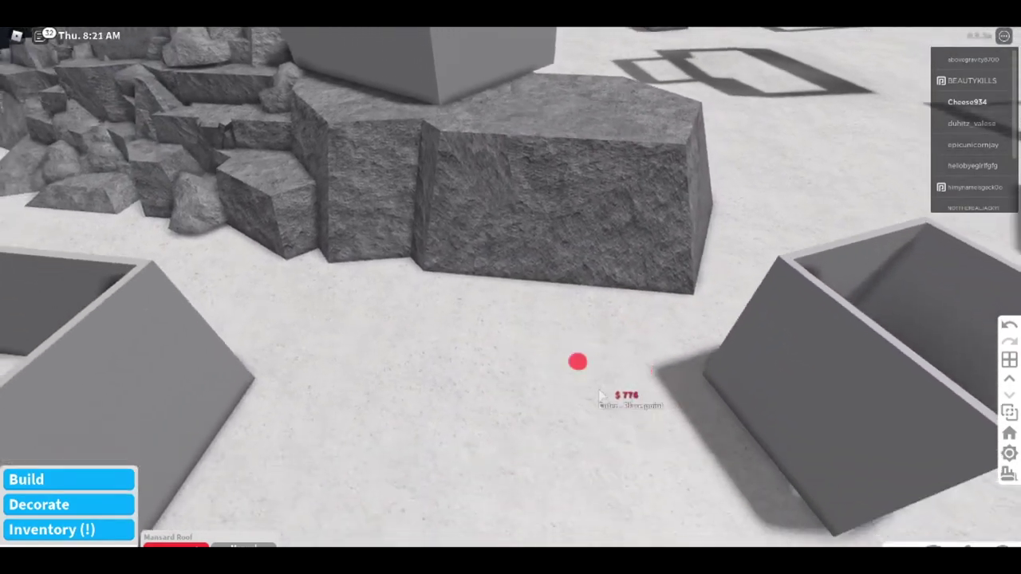
key("w")
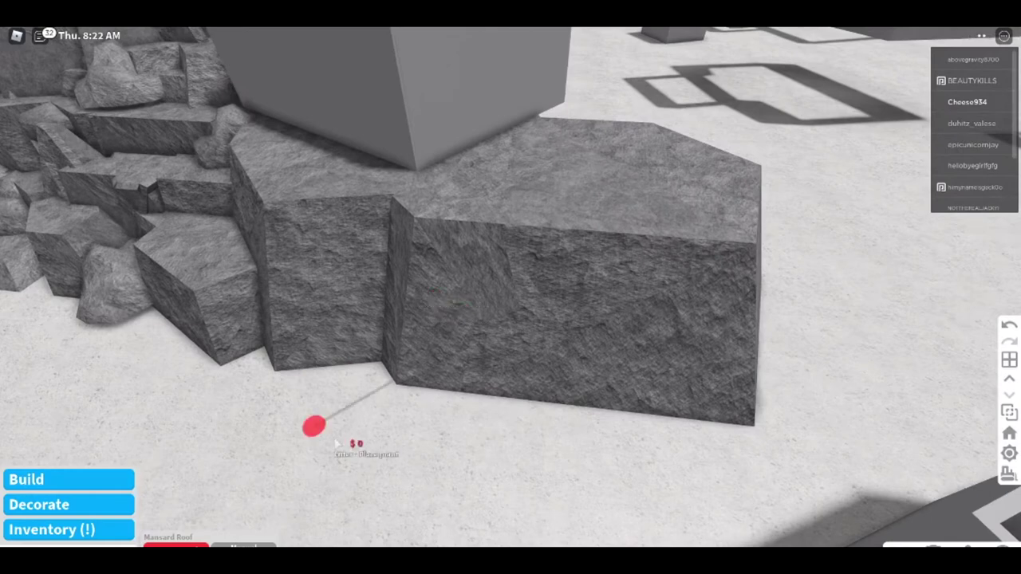
left_click(314, 427)
left_click(433, 524)
left_click(680, 476)
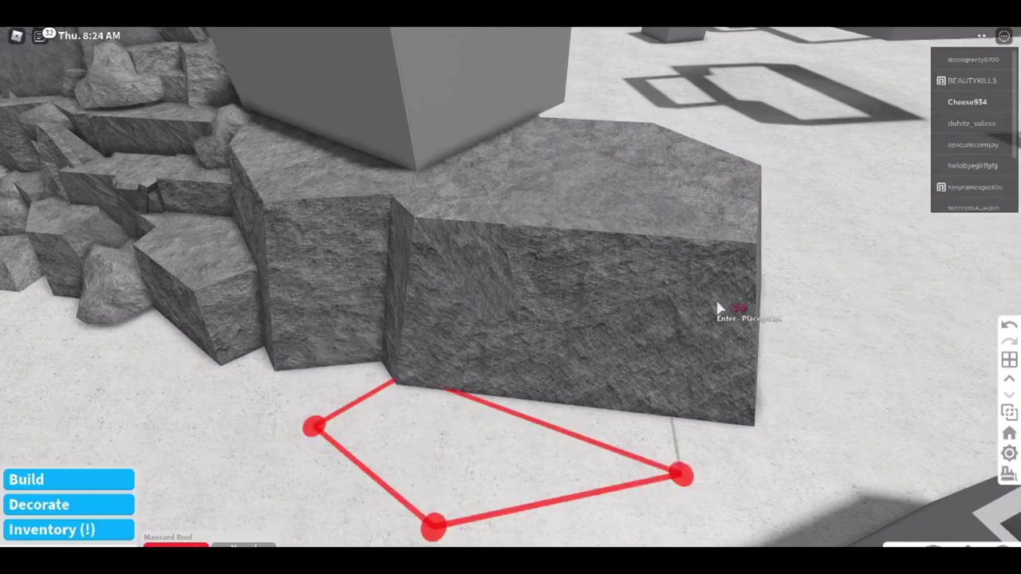
left_click(718, 309)
left_click_drag(507, 285, 524, 382)
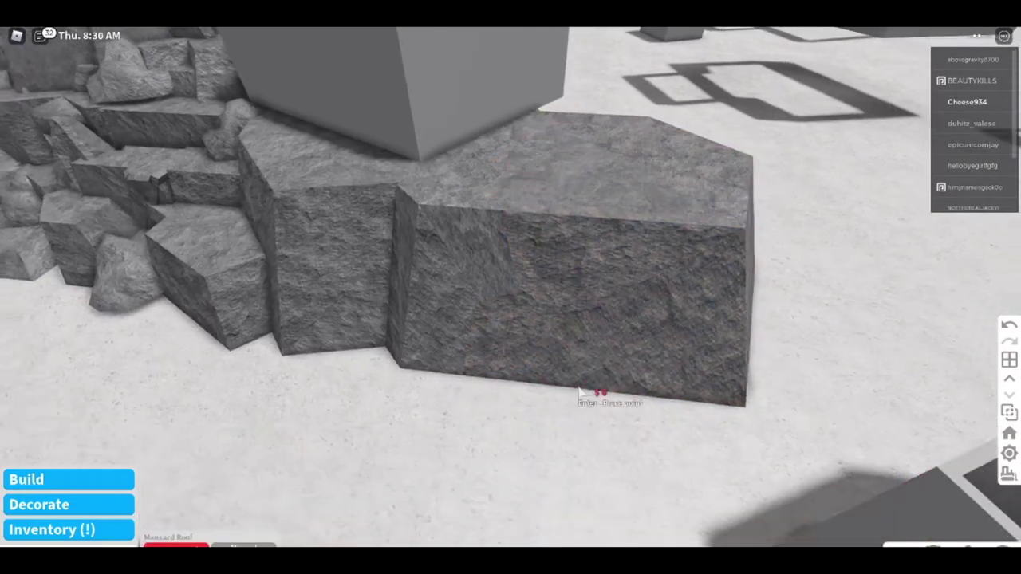
key("s")
key("w")
left_click(440, 325)
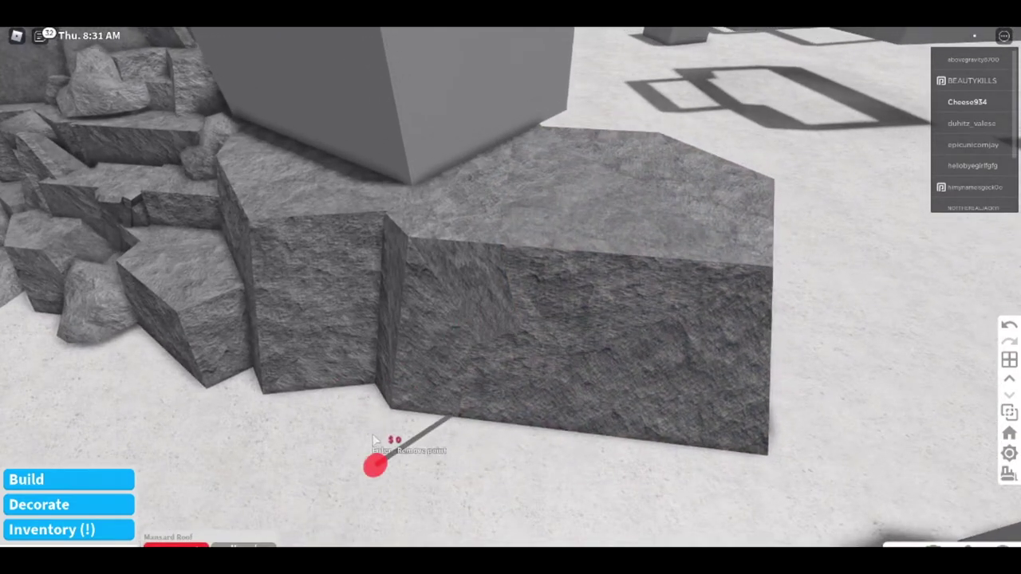
left_click(373, 440)
scroll(373, 440, "down", 1)
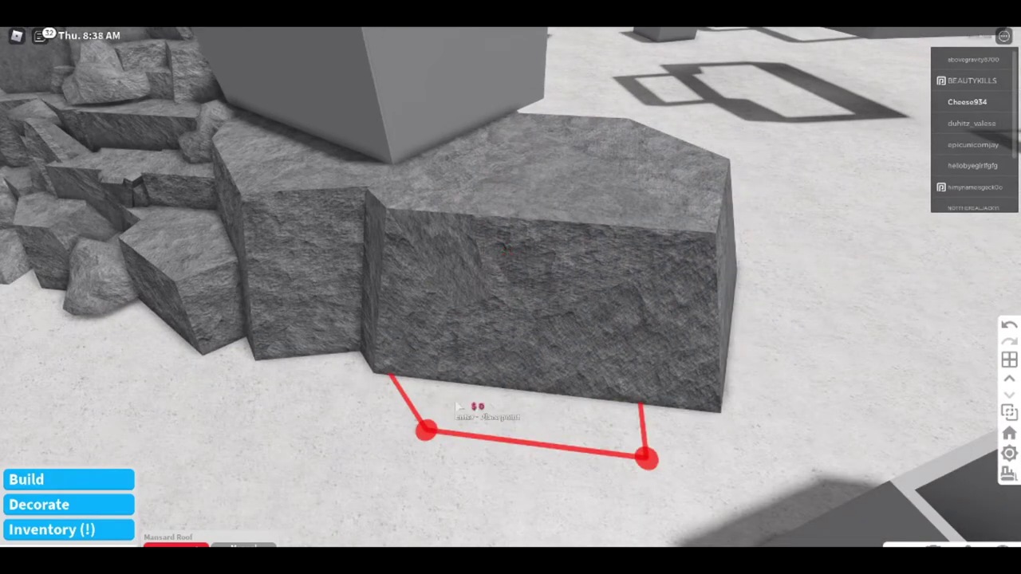
key("w")
key("s")
key("w")
key("x")
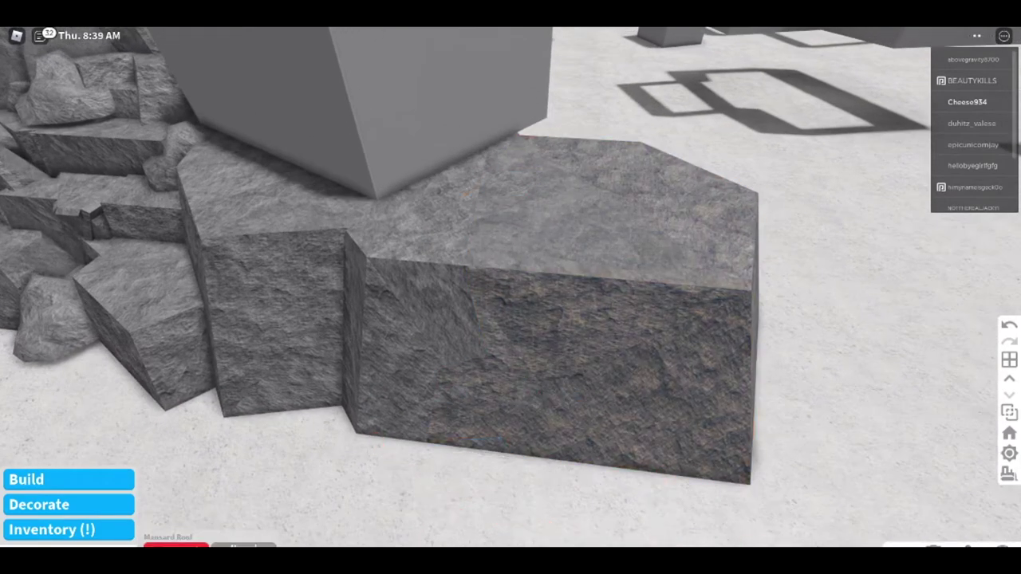
Build and buy a low mansard-roof rock with sloping sides on the ground in front of the tall rock blocks.
scroll(577, 499, "down", 2)
left_click(623, 295)
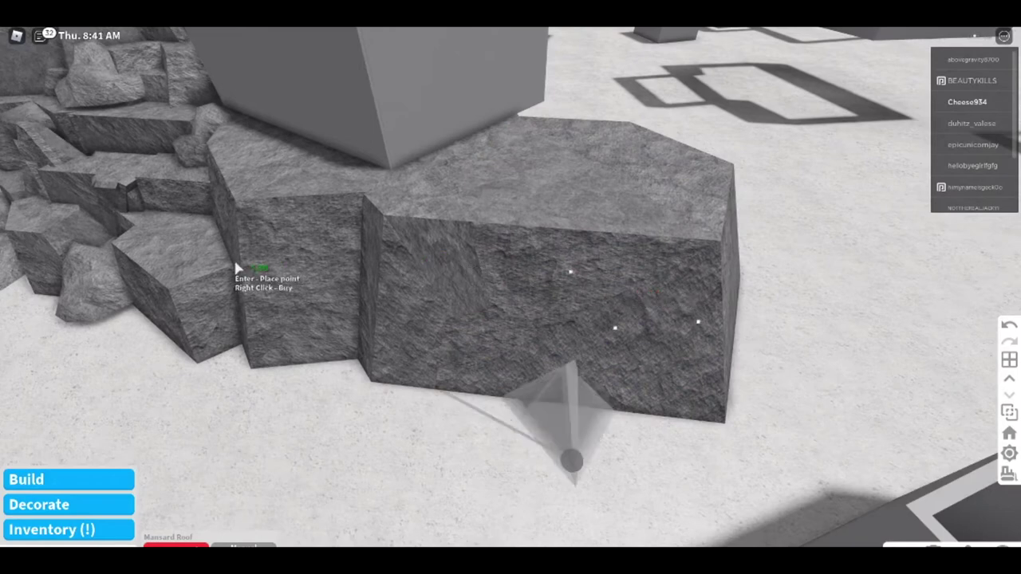
left_click(238, 270)
left_click(321, 511)
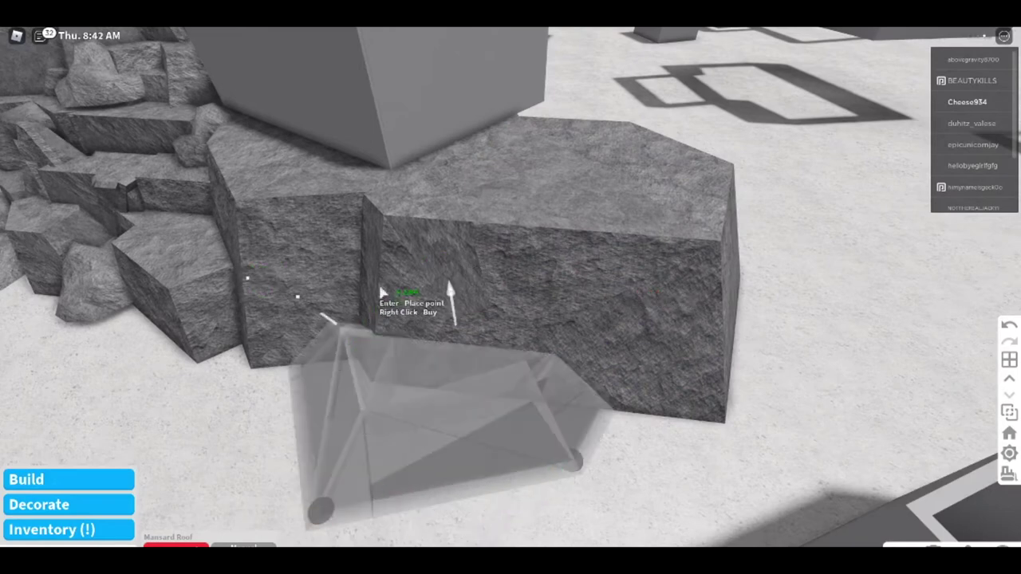
left_click(449, 284)
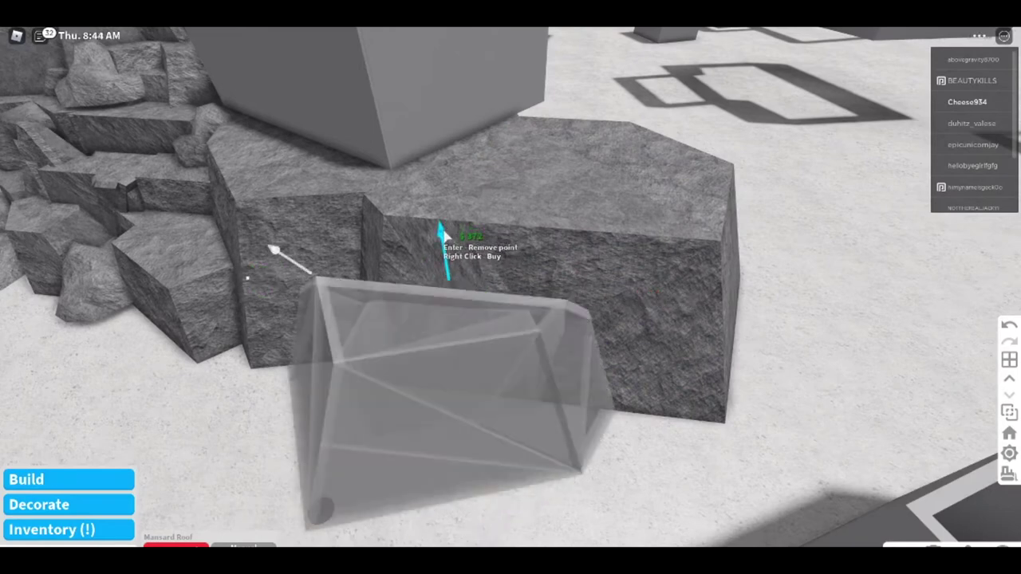
left_click_drag(444, 231, 447, 265)
right_click(497, 338)
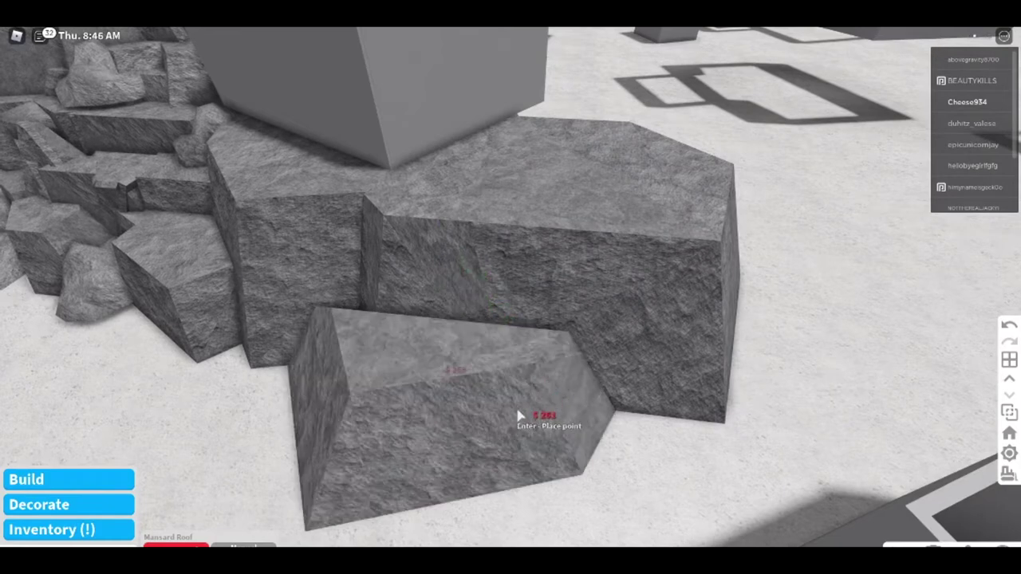
Build and buy a small raised mansard-roof rock on the low front rock, against the tall block behind it.
left_click(593, 341)
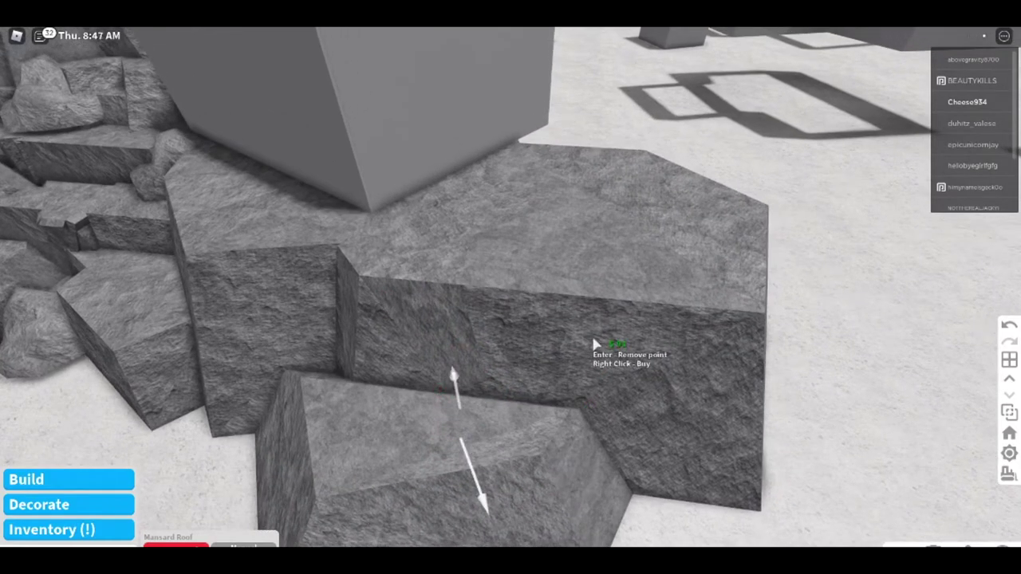
left_click_drag(459, 398, 461, 339)
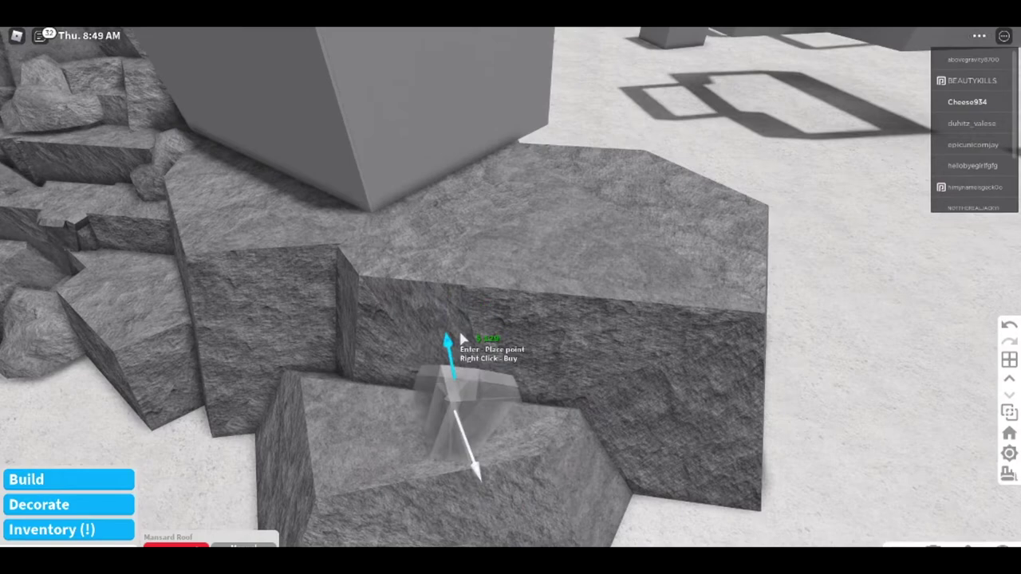
right_click(461, 342)
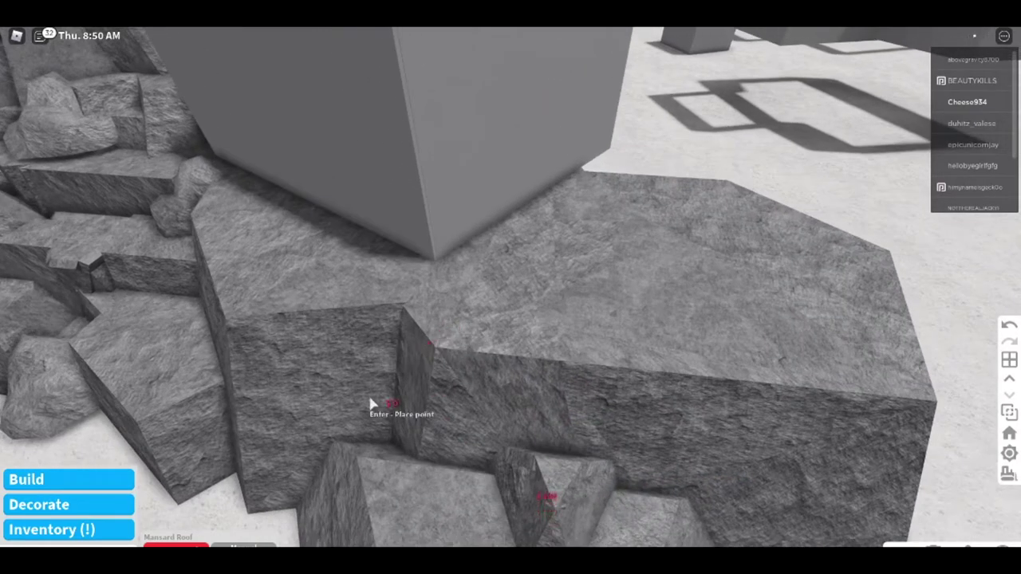
Build and buy a flat-topped mansard-roof rock in the corner between the low front rock and the tall block behind it.
key("a")
left_click(306, 423)
key("s")
left_click(353, 517)
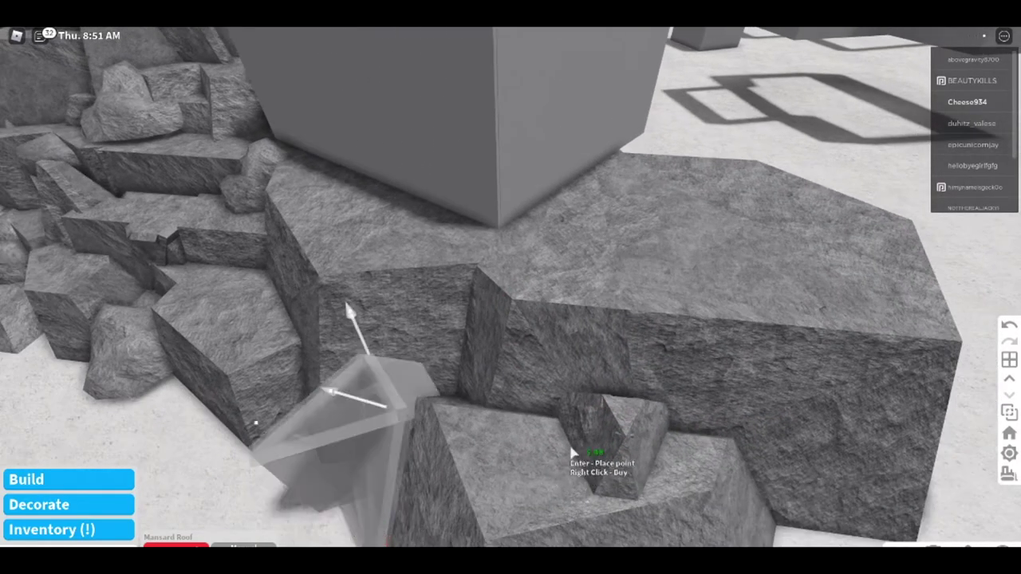
left_click(504, 354)
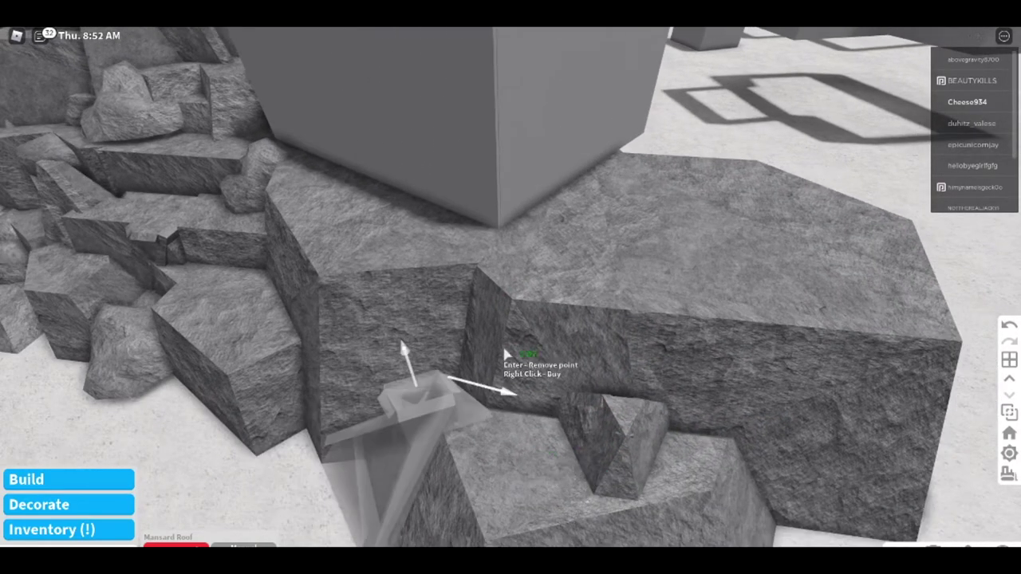
left_click(498, 391)
key("s")
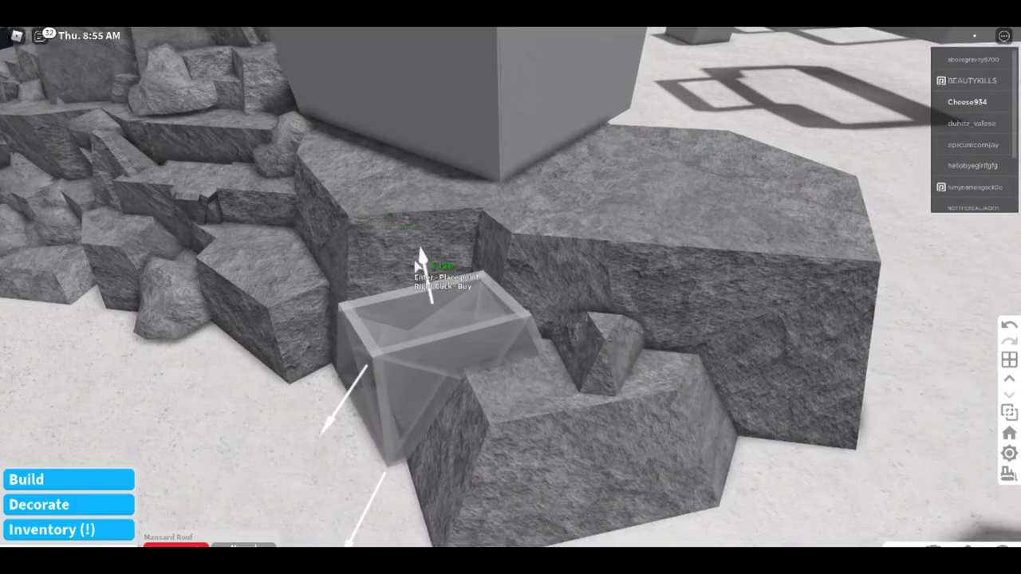
right_click(465, 297)
Outline a five-cornered mansard-roof rock on the ground beside the flat-topped rock, lower it below its neighbours, and buy it.
key("a")
key("w")
key("s")
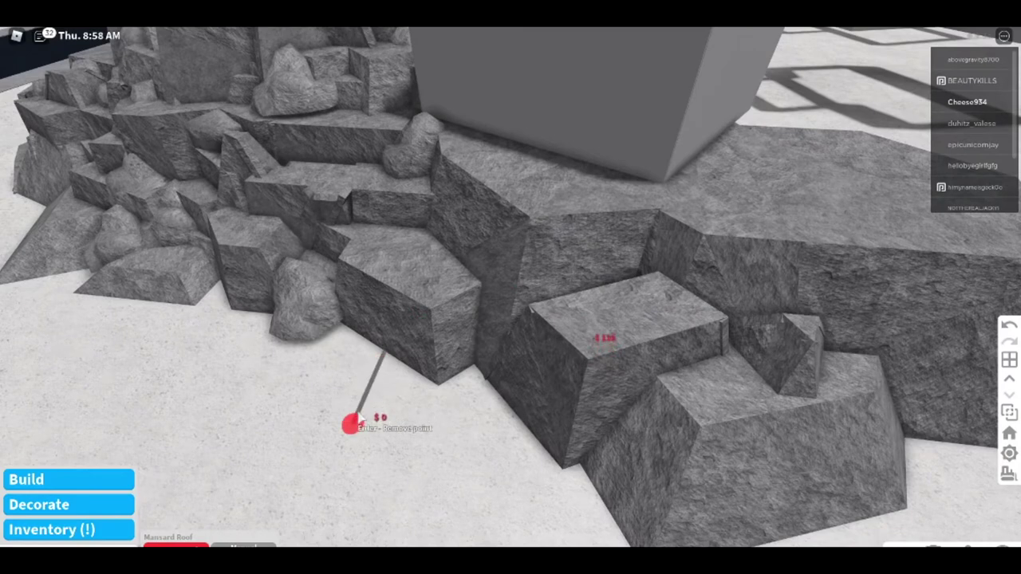
left_click(349, 422)
left_click(479, 522)
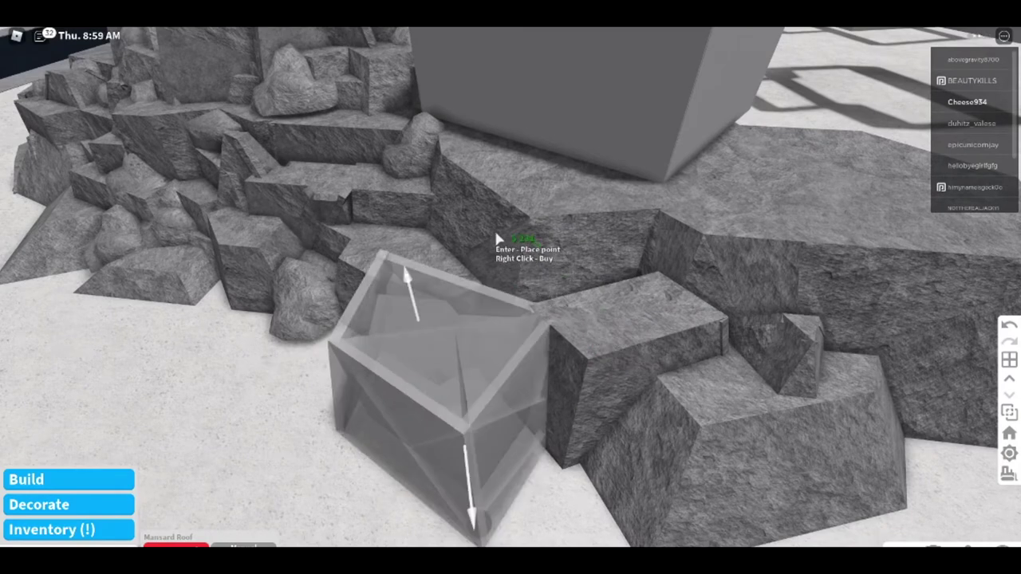
left_click(496, 239)
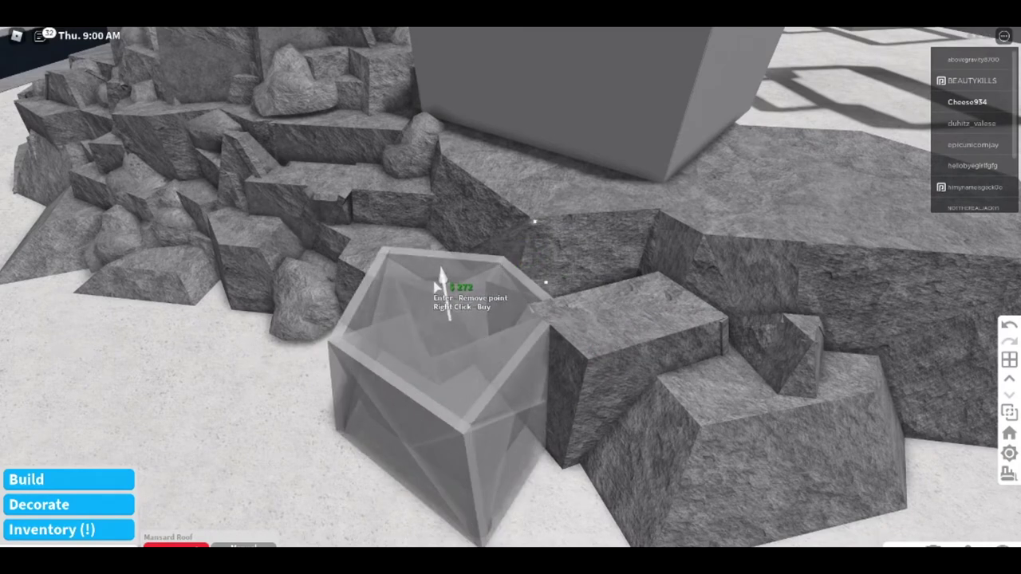
left_click_drag(451, 294, 478, 373)
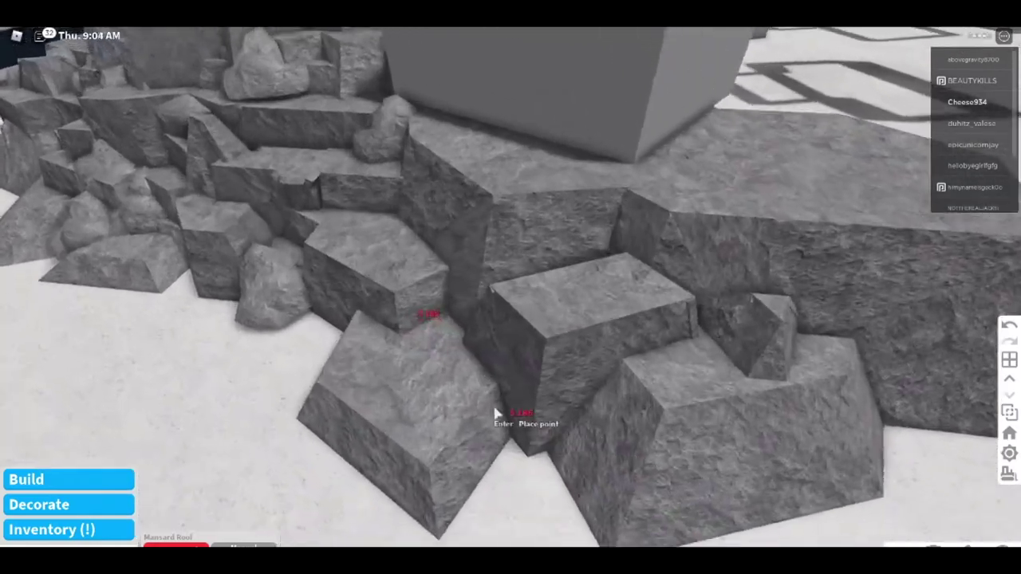
Build and buy a small wedge-shaped mansard-roof rock on the low five-cornered rock, with its inner edge pulled back.
key("a")
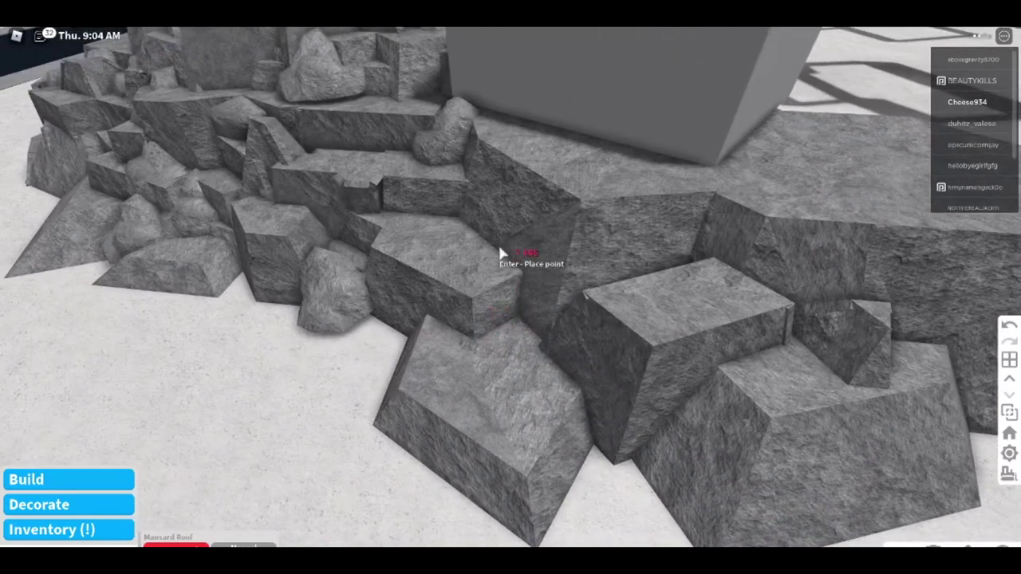
left_click(583, 376)
left_click_drag(507, 354, 507, 319)
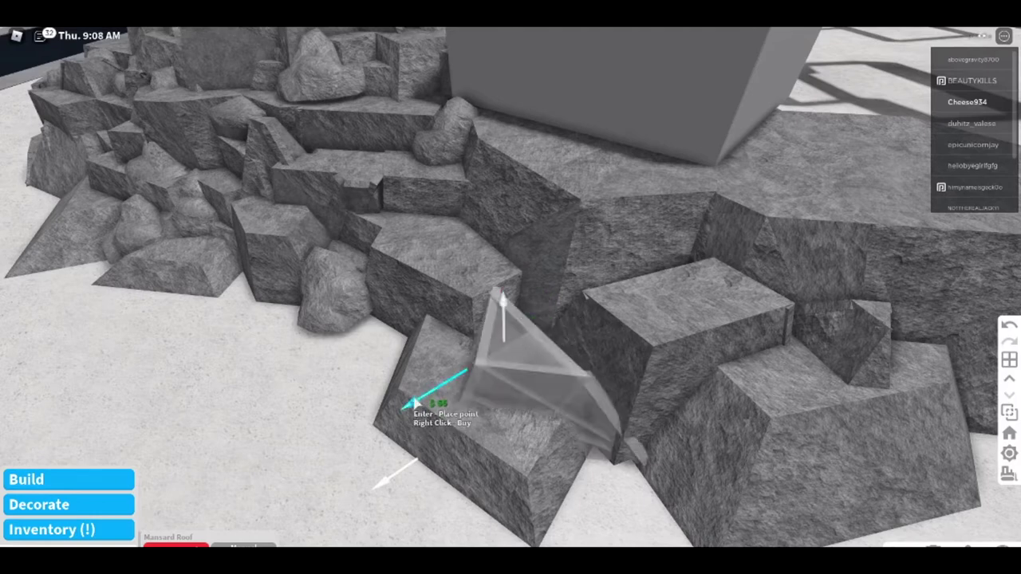
left_click_drag(414, 405, 441, 385)
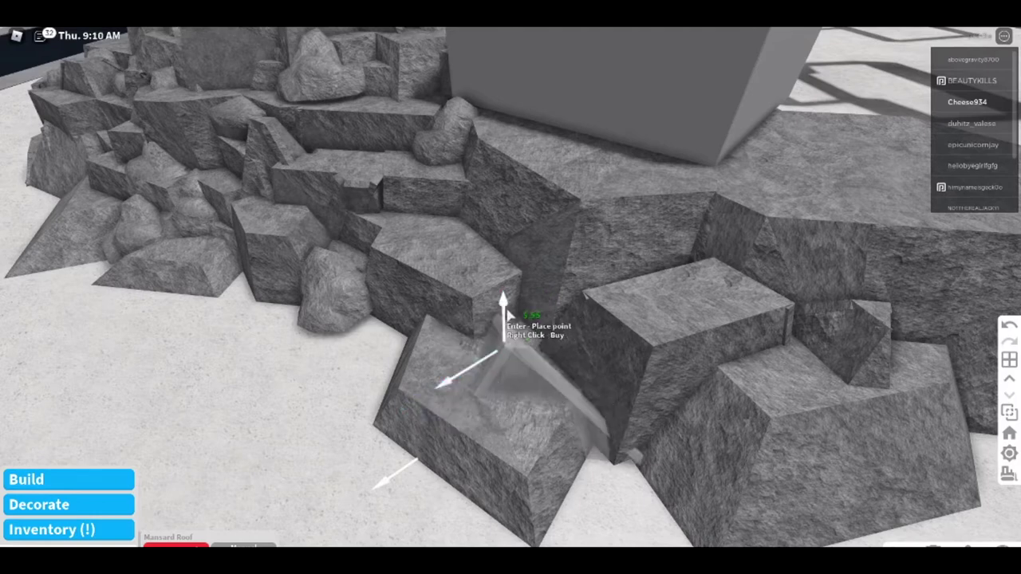
mouse_move(504, 315)
left_mouse_down()
mouse_move(512, 331)
mouse_move(509, 276)
mouse_move(513, 308)
left_mouse_up()
right_click(584, 329)
Build and buy a thin mansard-roof rock that fills the gap between the wedge-shaped rock and the flat-topped rock.
key("w")
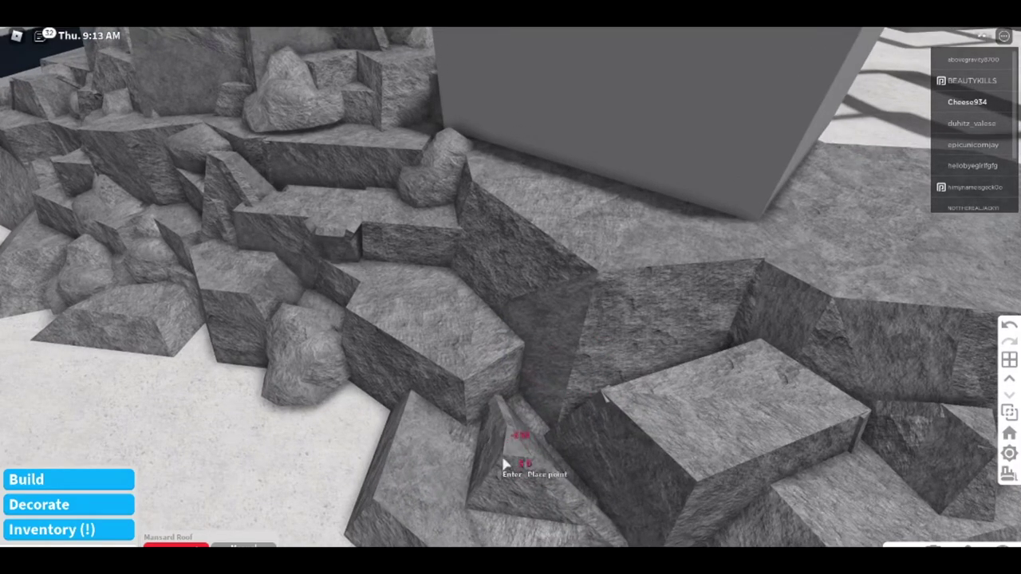
left_click(614, 513)
left_click_drag(551, 394, 456, 368)
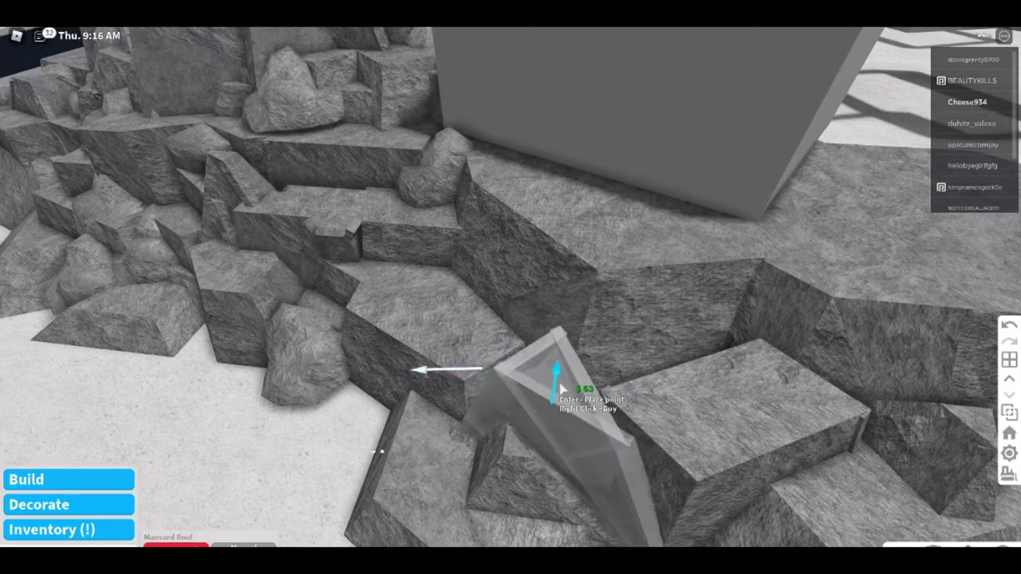
mouse_move(561, 388)
left_mouse_down()
mouse_move(558, 437)
mouse_move(556, 384)
left_mouse_up()
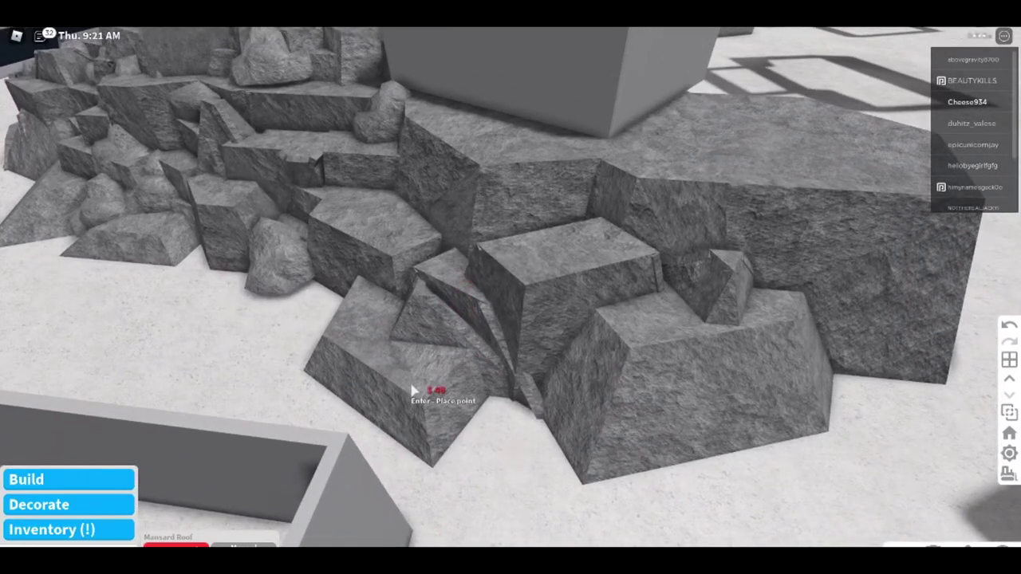
Build a mansard-roof rock on the ground between the two low front rocks and lower it to sit beneath them.
key("s")
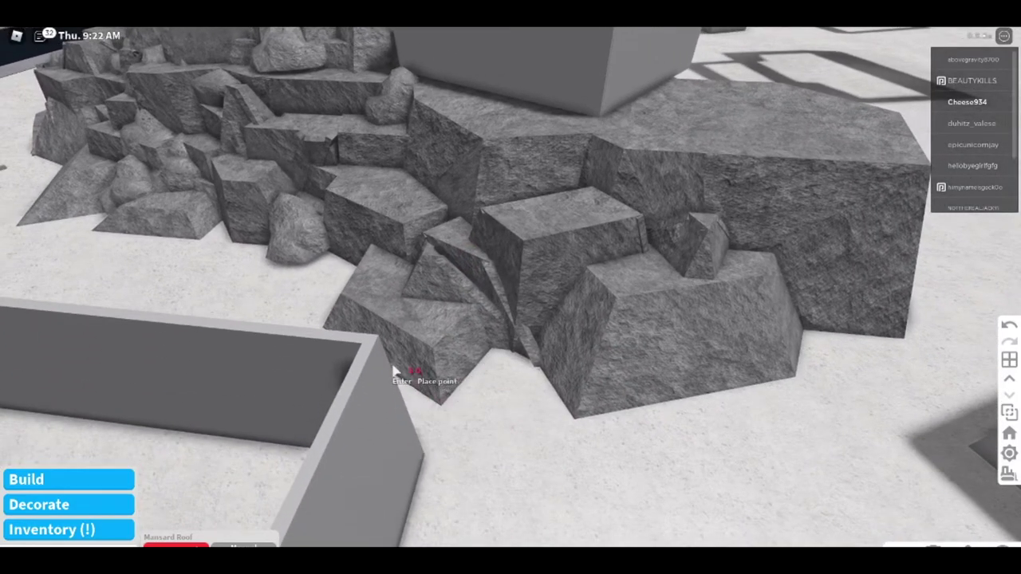
key("w")
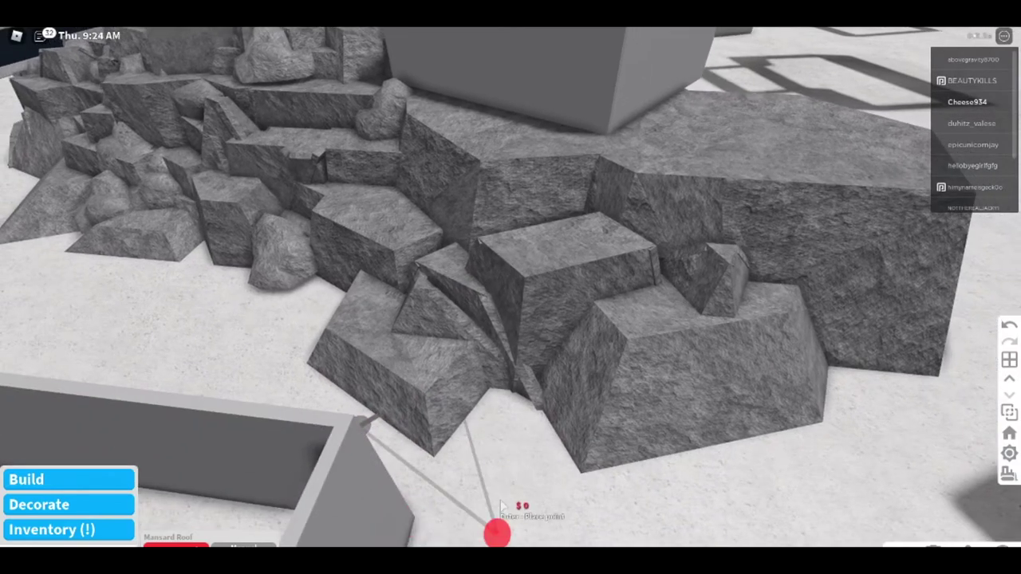
left_click_drag(582, 362, 528, 277)
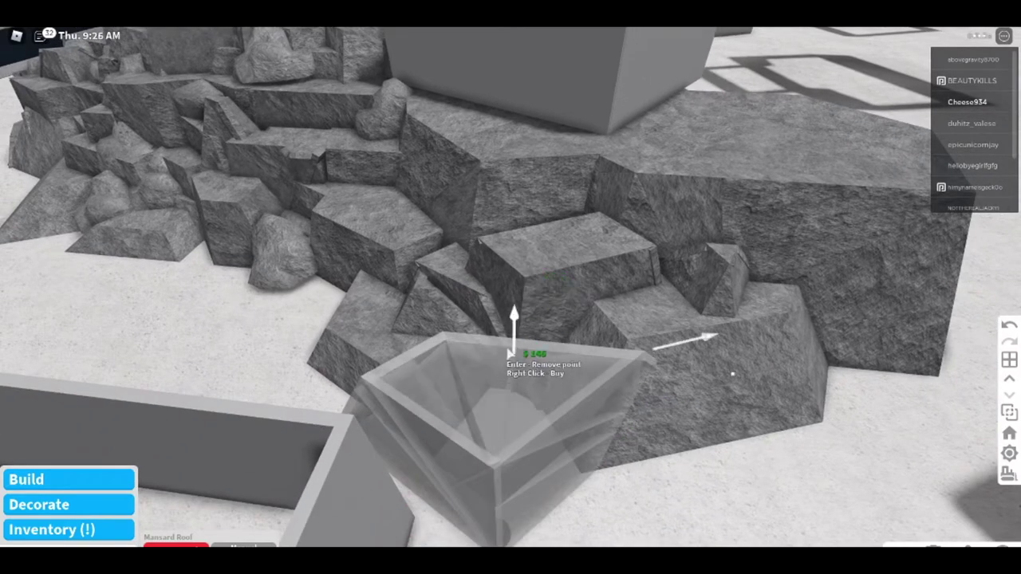
left_click_drag(512, 347, 527, 408)
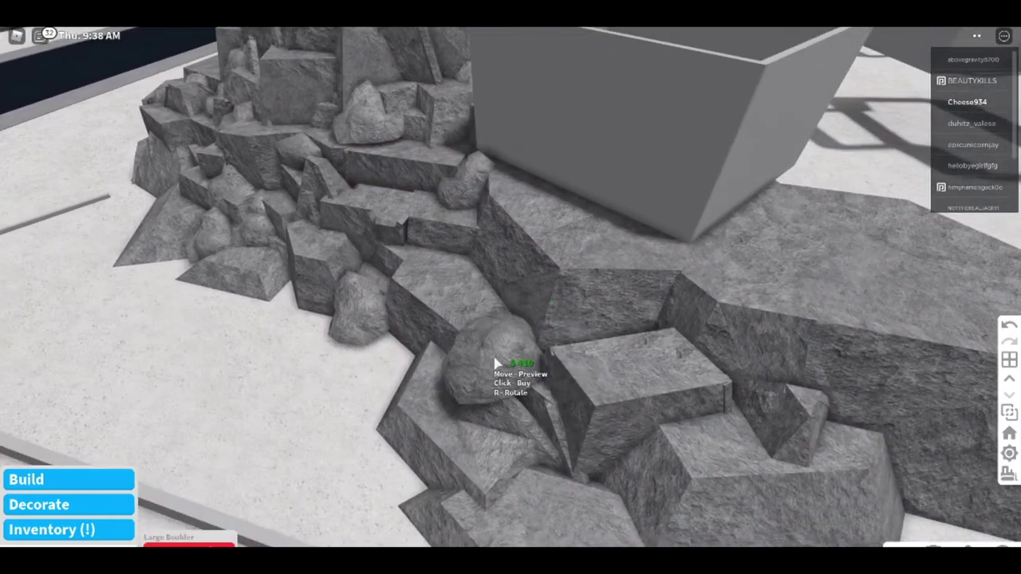
Place large boulders in the gaps between the wedge-shaped rock, the flat-topped rock and the low front rocks.
left_click(508, 338)
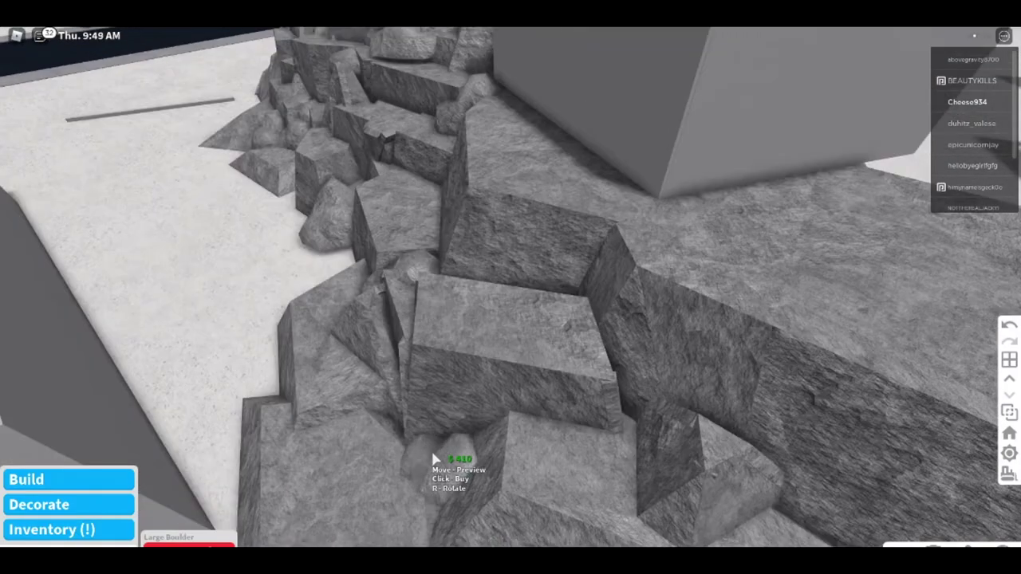
left_click(435, 458)
left_click_drag(515, 517, 905, 339)
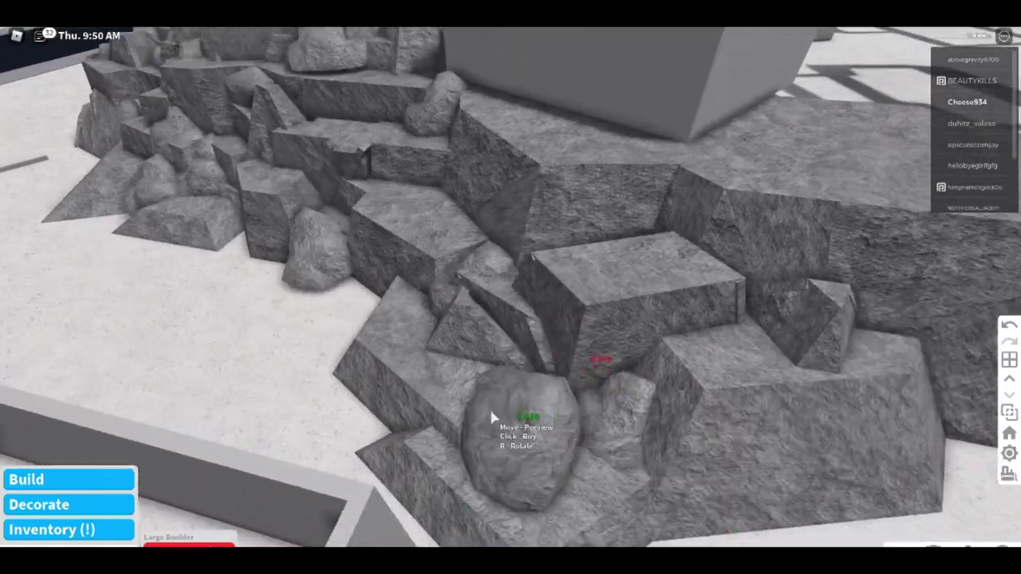
left_click(536, 417)
Add more large boulders on the low front rock, behind the flat-topped rock and along the cliff's stepped ledges.
key("Right")
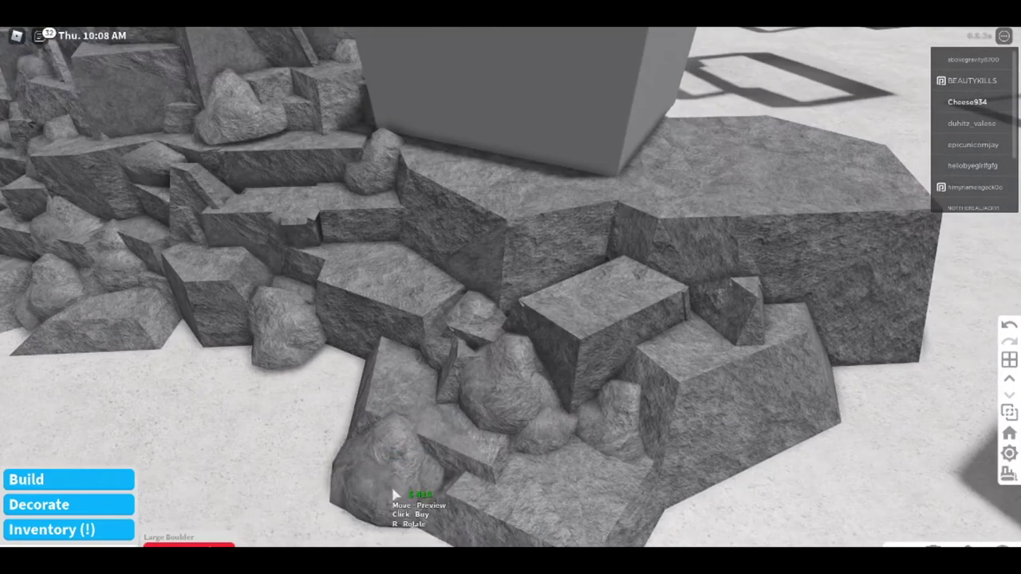
key("Right")
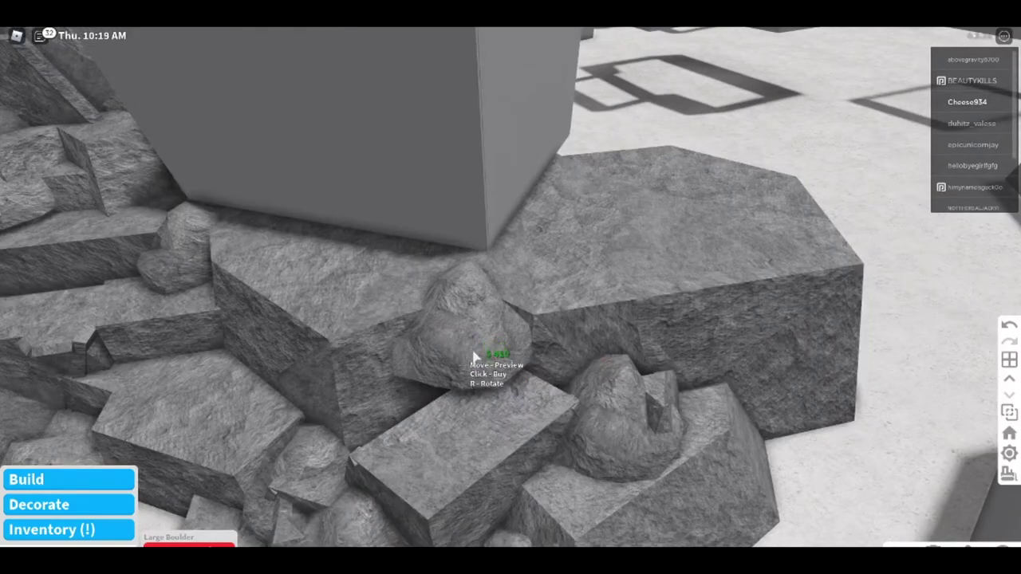
key("w")
key("a")
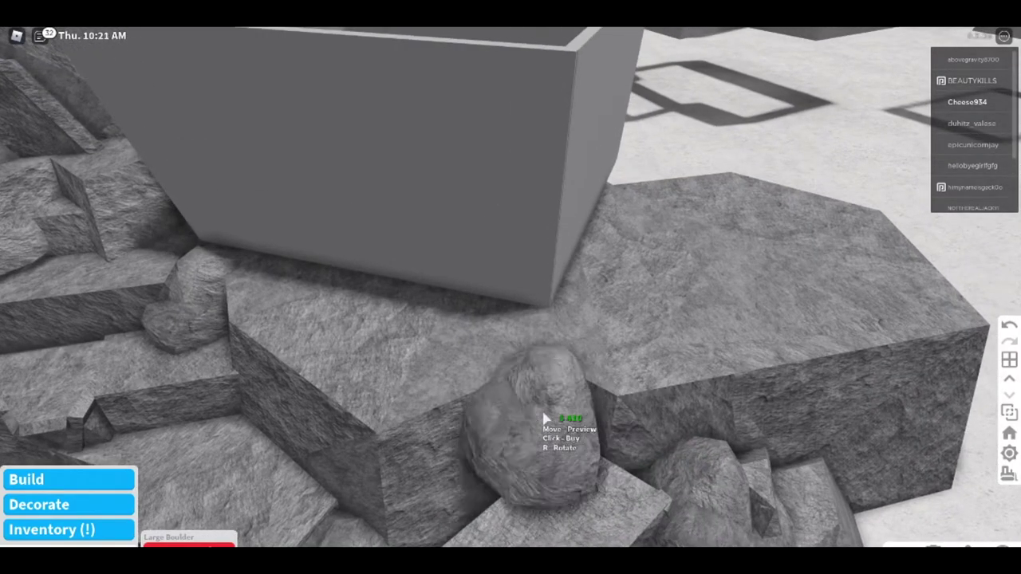
scroll(547, 452, "down", 2)
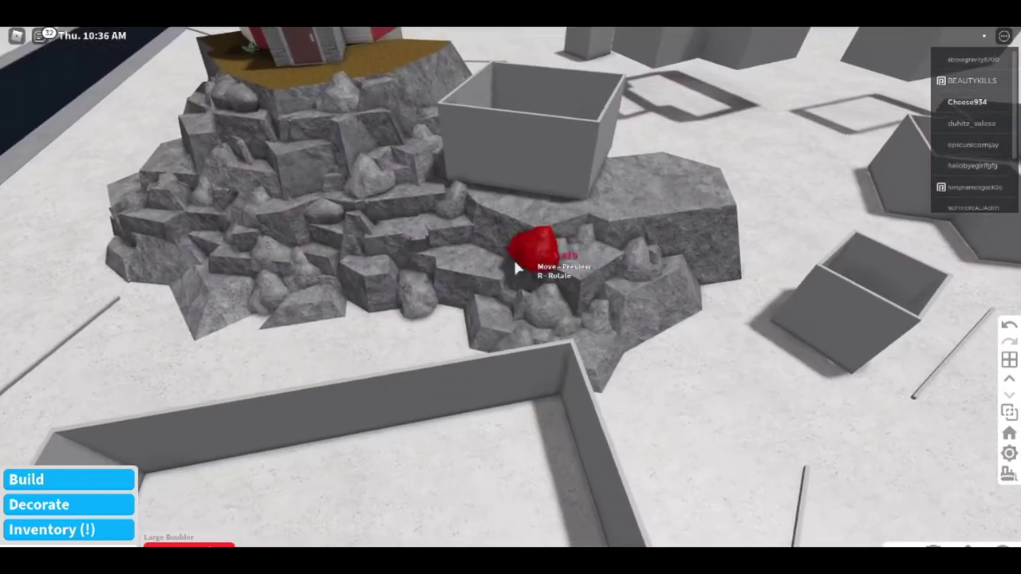
scroll(514, 263, "up", 5)
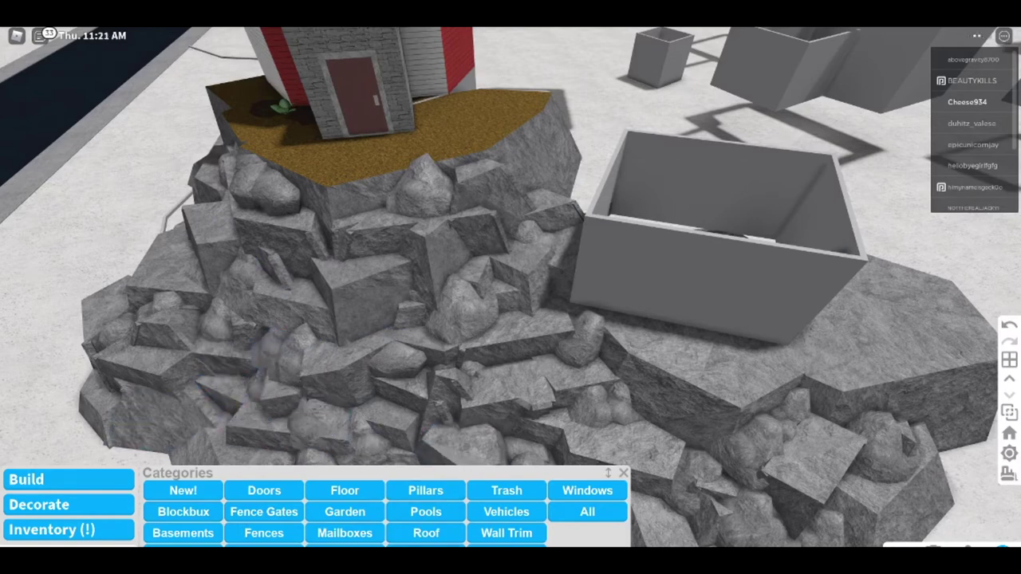
Add a brown ground patch from the Garden category on a flat rock ledge at the cliff's side below the lighthouse.
left_click(351, 515)
left_click(166, 502)
scroll(346, 415, "up", 4)
key("a")
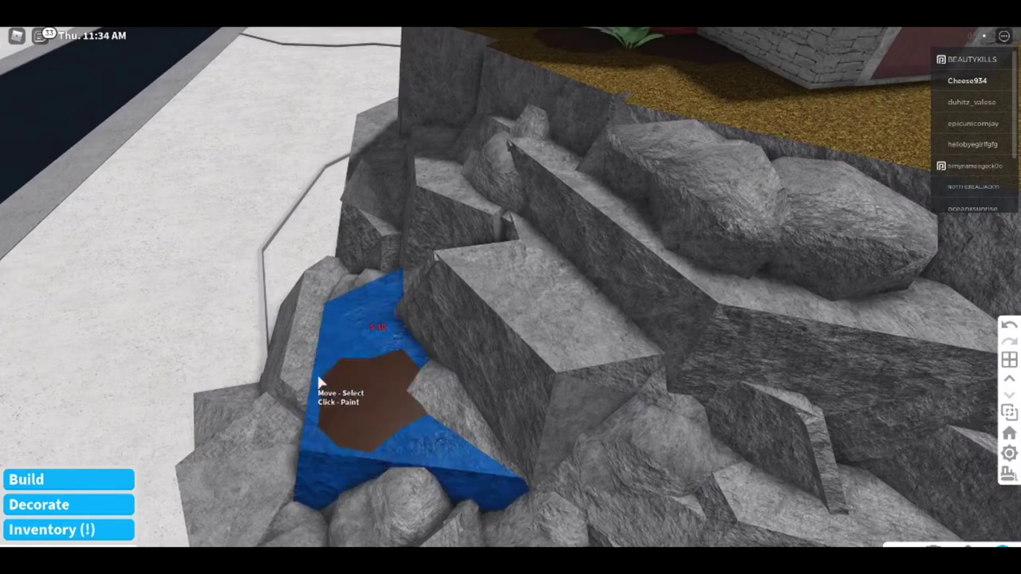
Give the ledge's brown ground patch the hilltop's golden-brown texture and plant a pine tree from the Garden category on it.
left_click(319, 387)
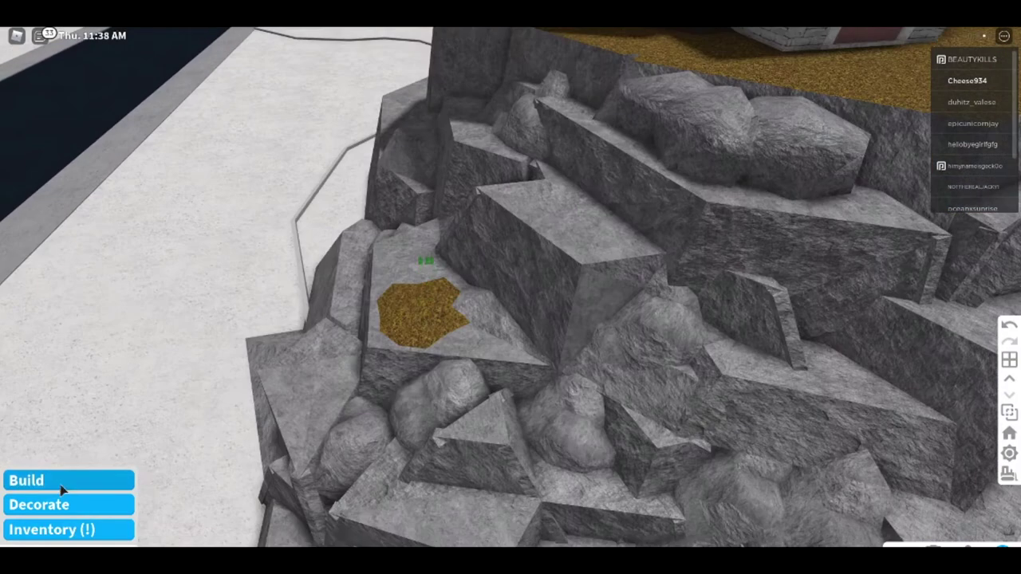
left_click(65, 482)
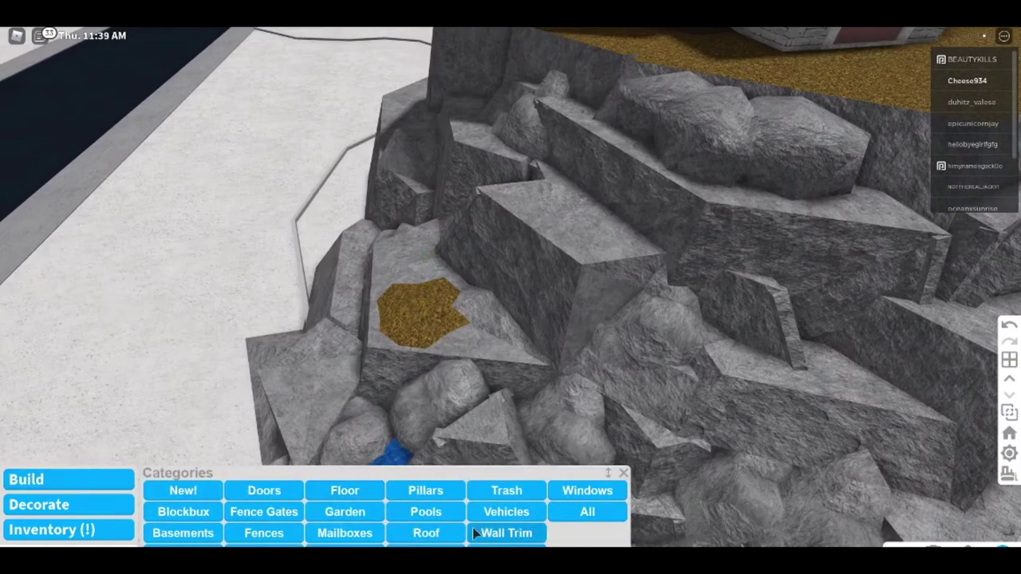
left_click(355, 512)
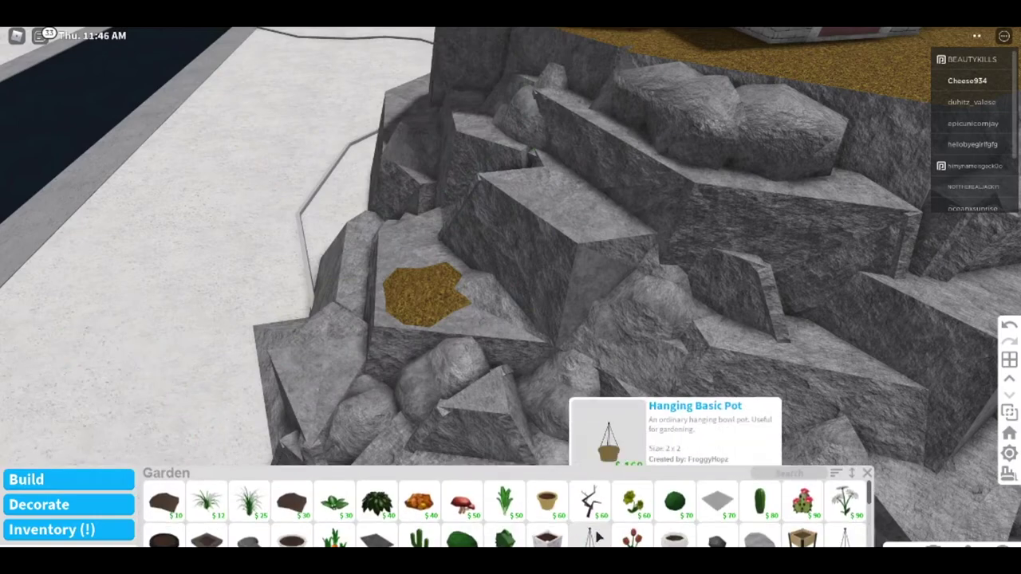
scroll(590, 519, "up", 2)
scroll(568, 528, "down", 5)
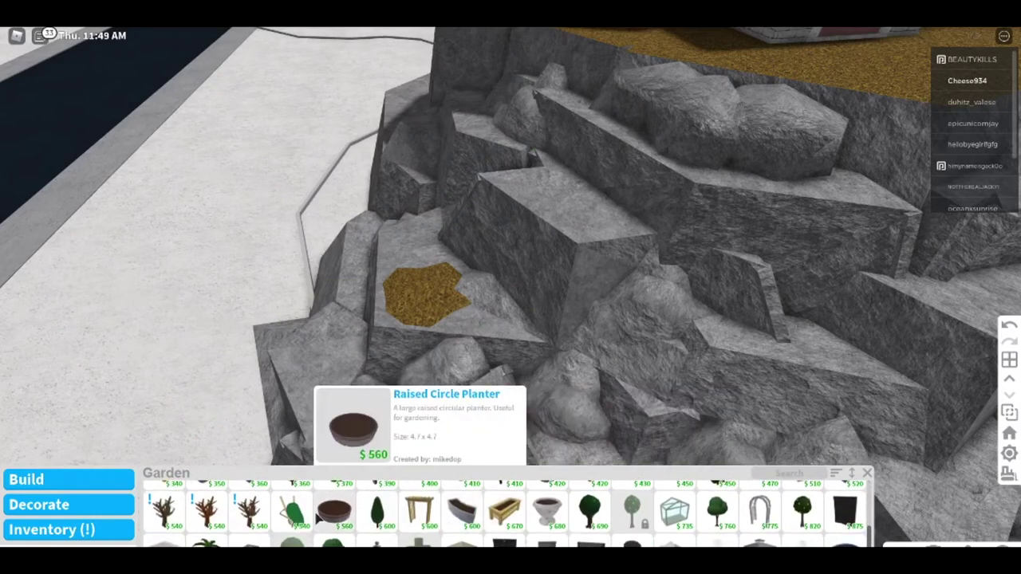
scroll(331, 519, "up", 4)
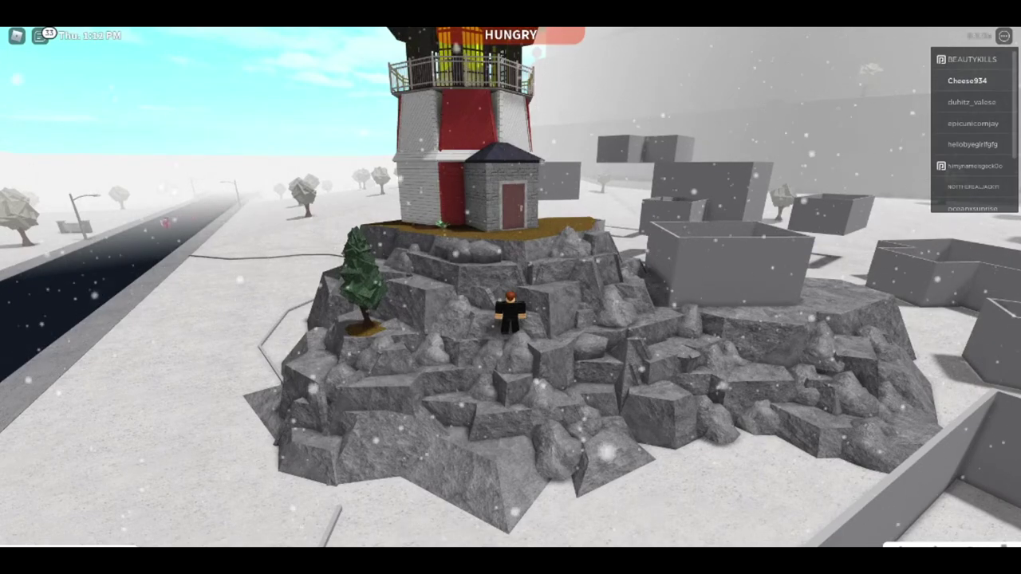
left_click(62, 485)
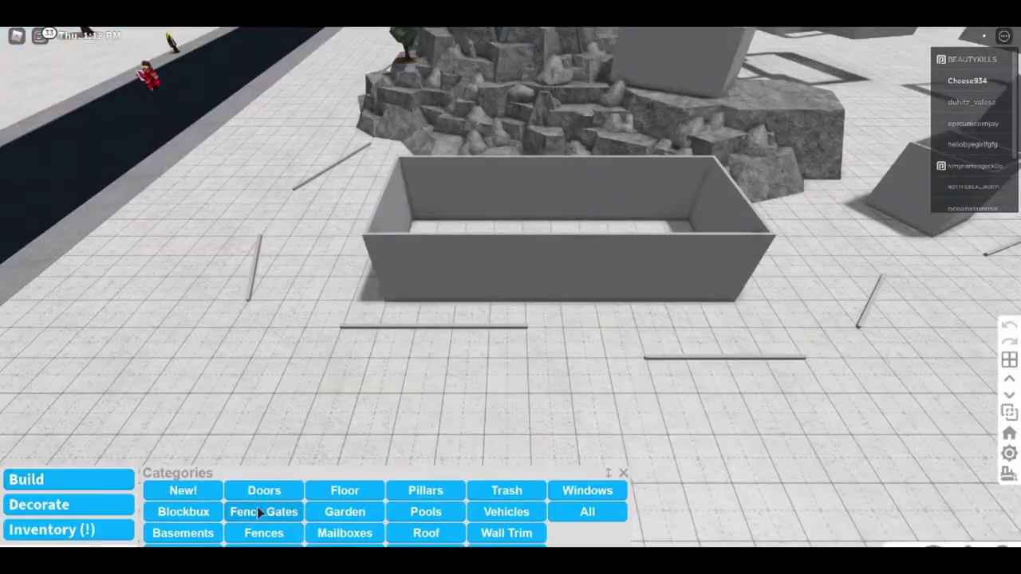
key("w")
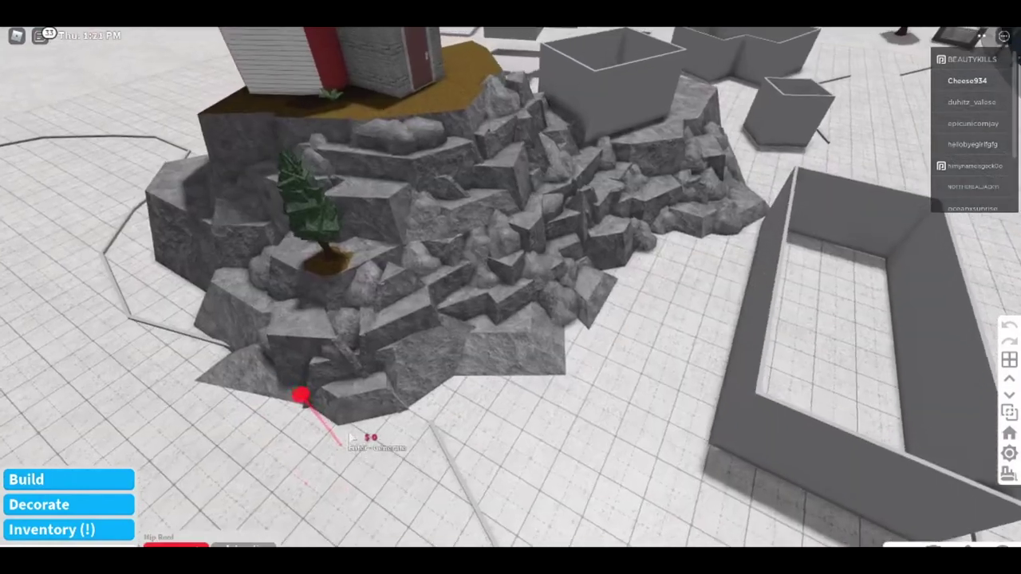
key("a")
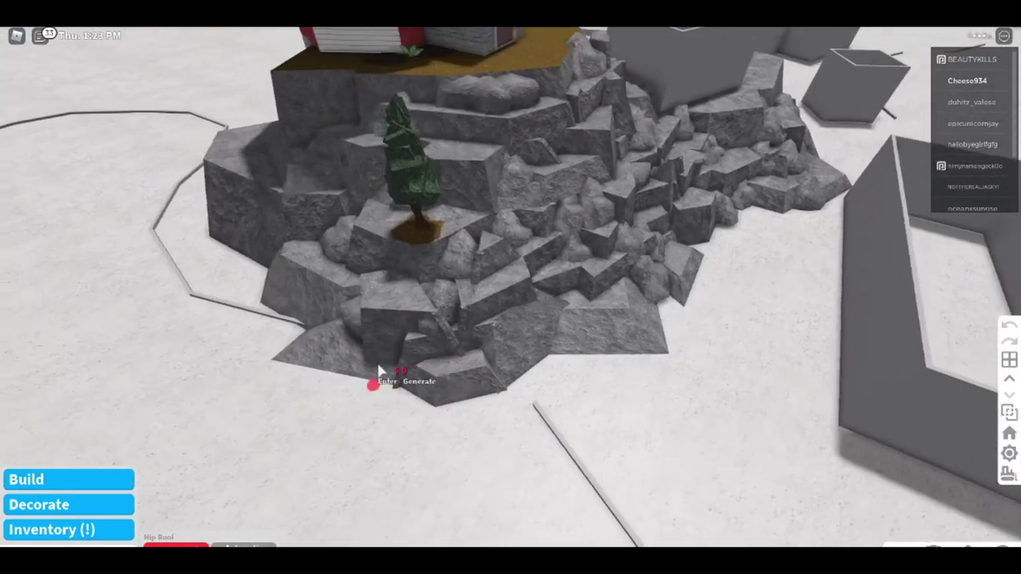
key("Escape")
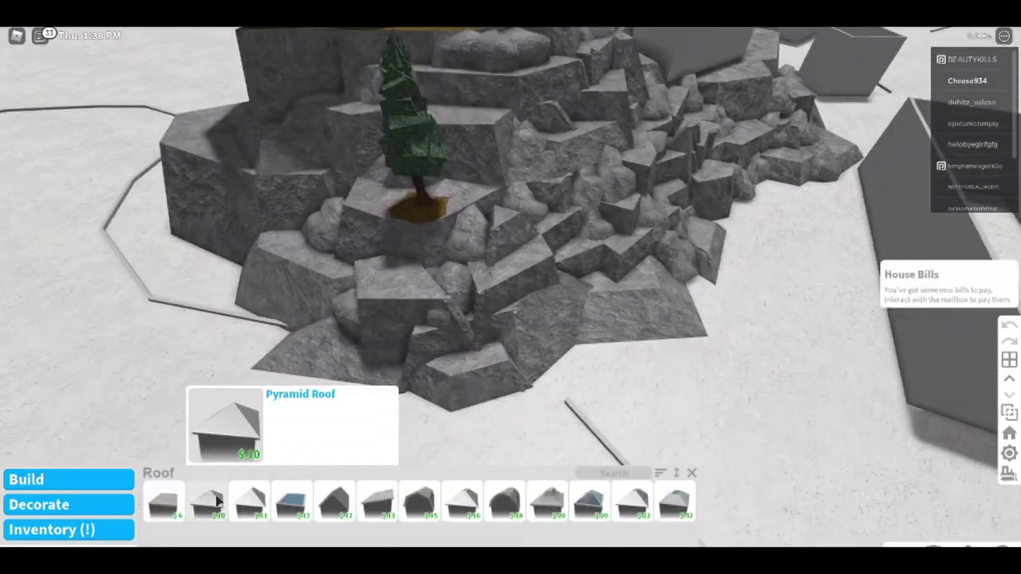
Lay a flat Pyramid Roof ground section around the front foot of the cliff below the pine tree.
left_click(222, 505)
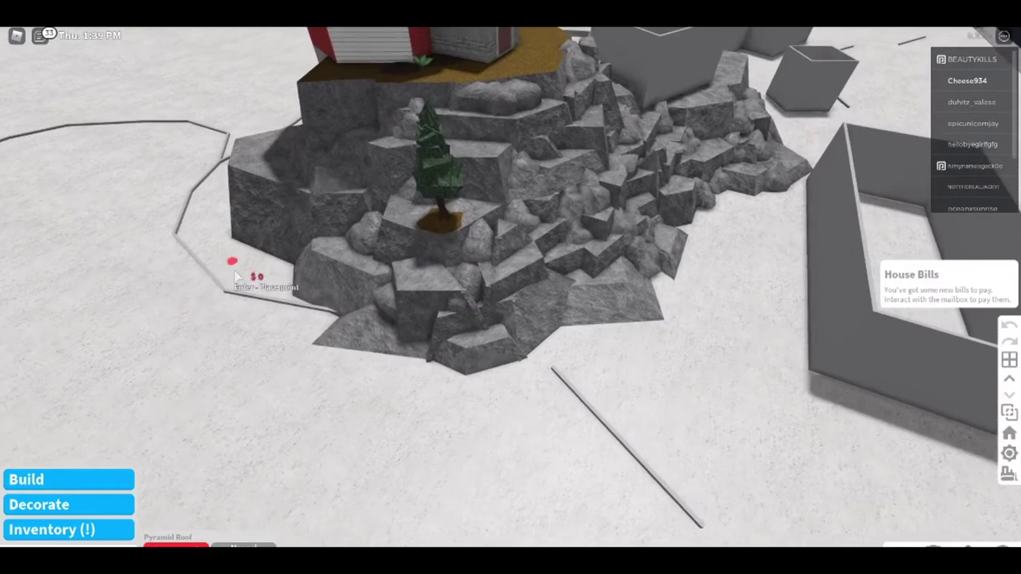
left_click(354, 399)
left_click(628, 399)
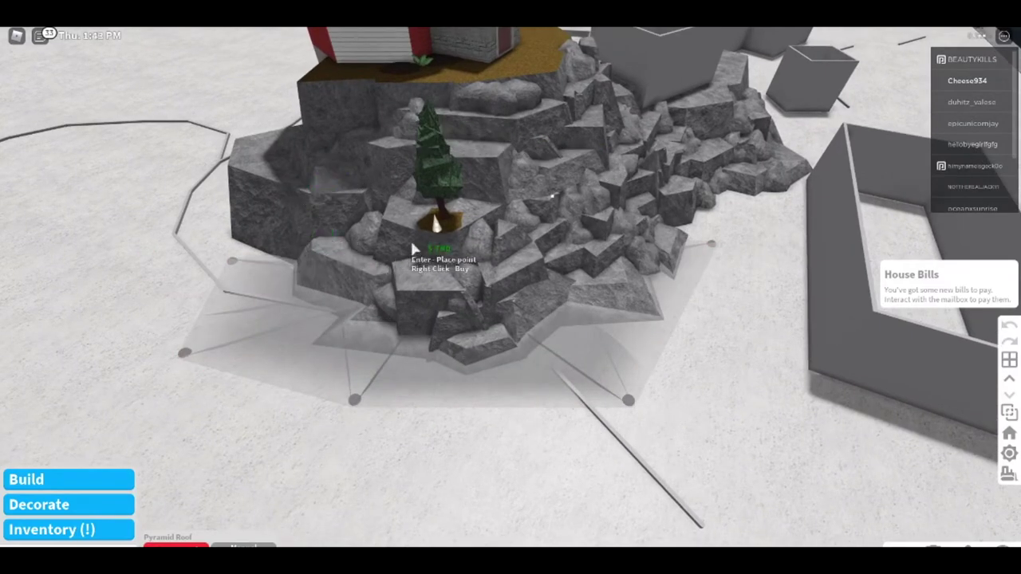
right_click(556, 311)
Extend the ground with another flat Pyramid Roof section reaching under the long rectangular walls, and texture both sections as rippled sand.
key("s")
key("d")
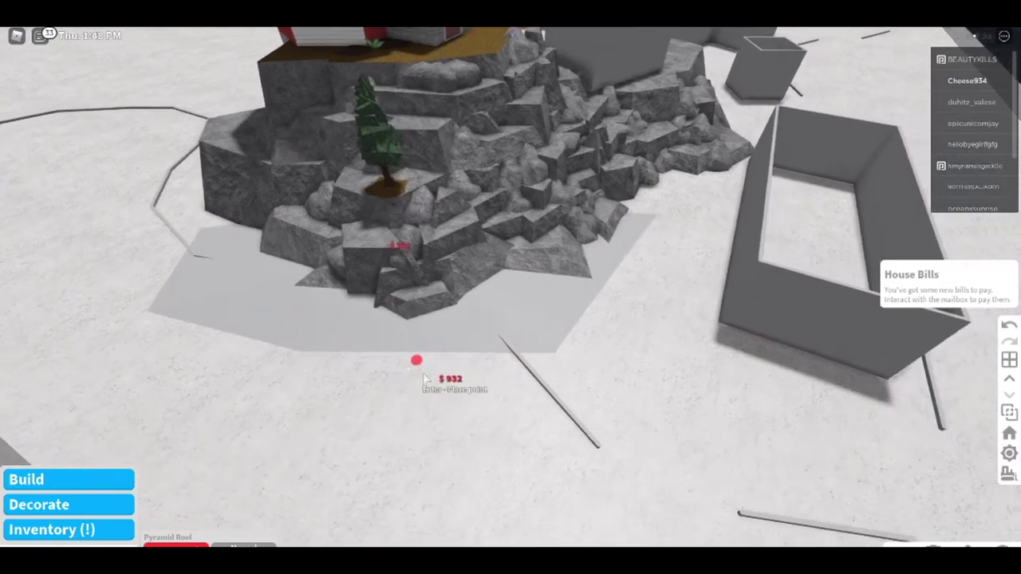
key("s")
key("d")
left_click(616, 484)
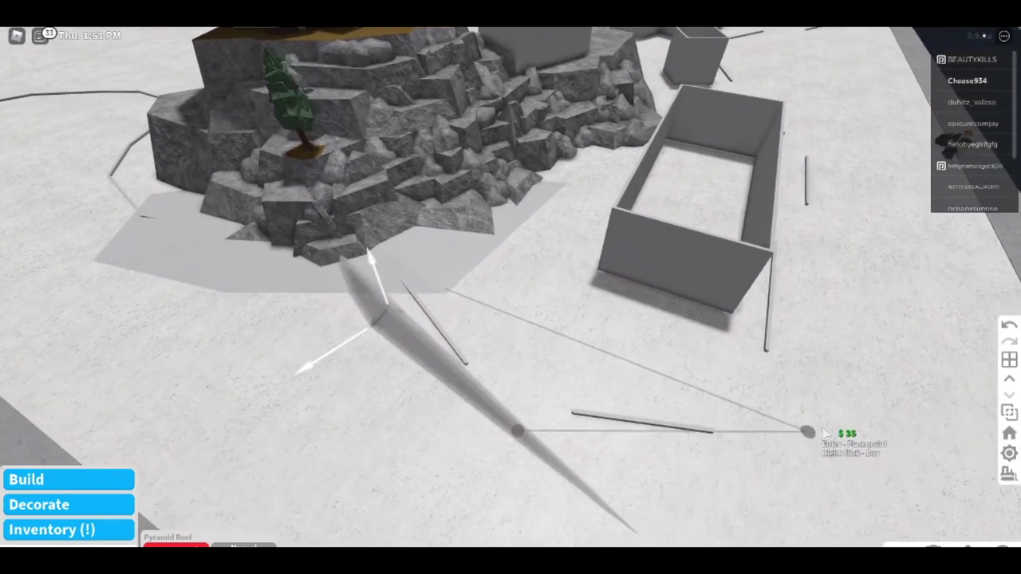
left_click(763, 381)
key("w")
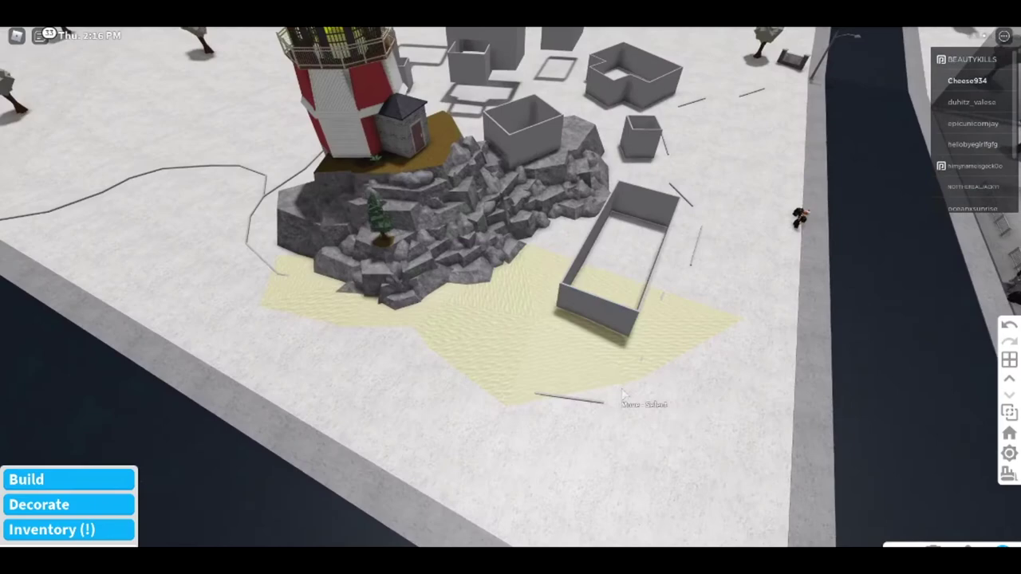
right_click(554, 337)
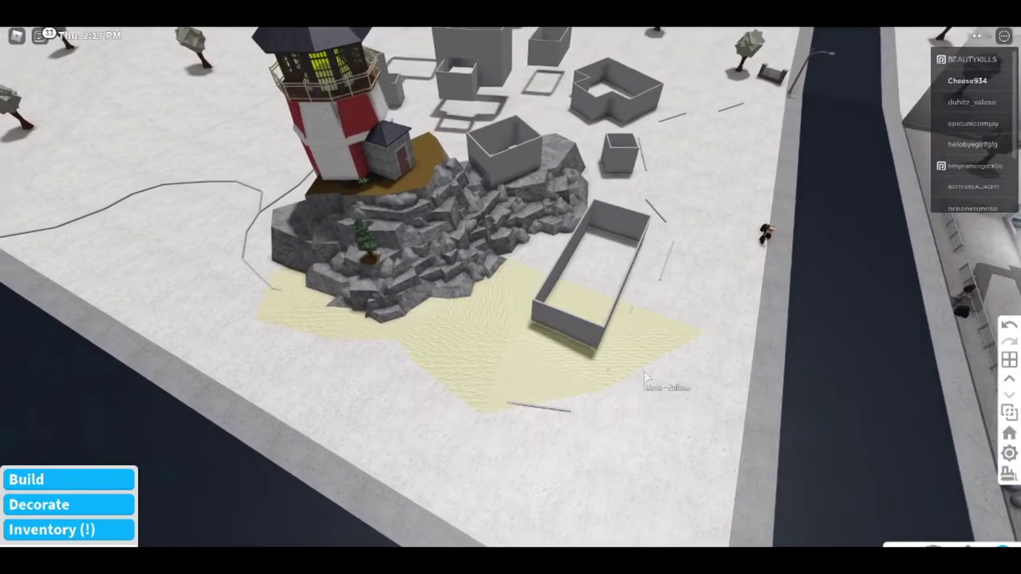
Build a flat Pyramid Roof patch on the sand at the cliff's foot and give it the golden-brown ground texture.
key("d")
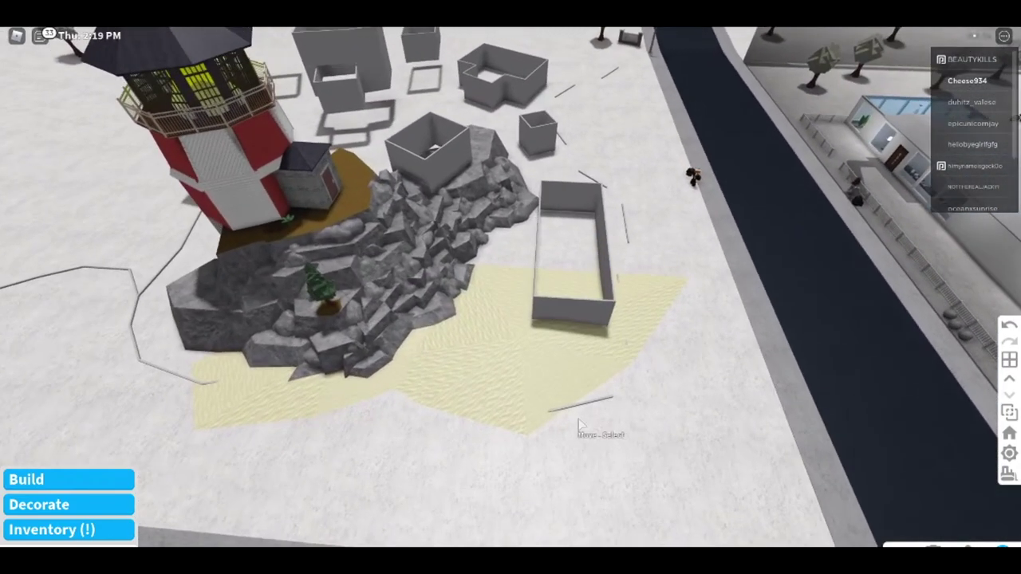
scroll(504, 423, "up", 10)
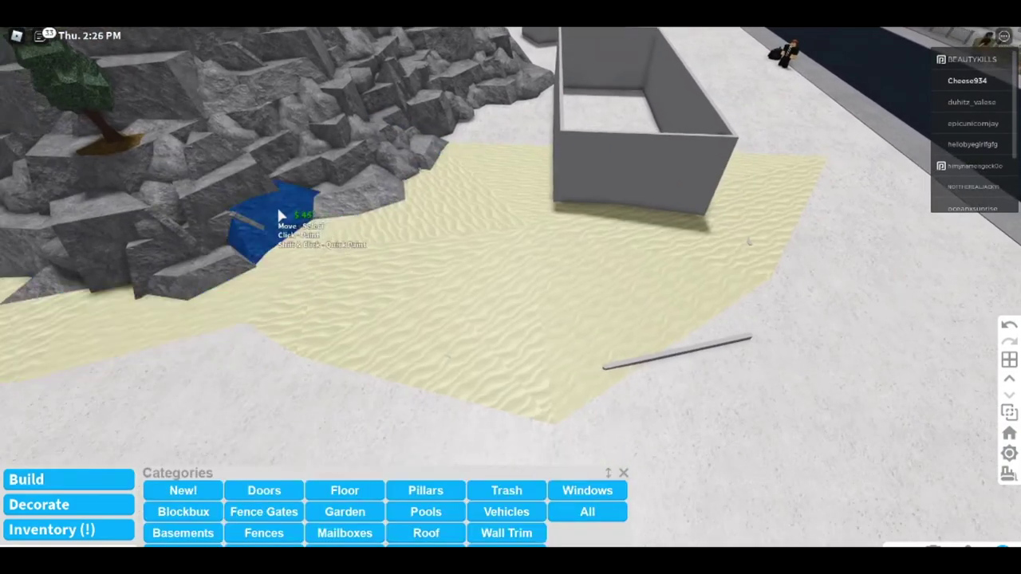
scroll(369, 247, "up", 2)
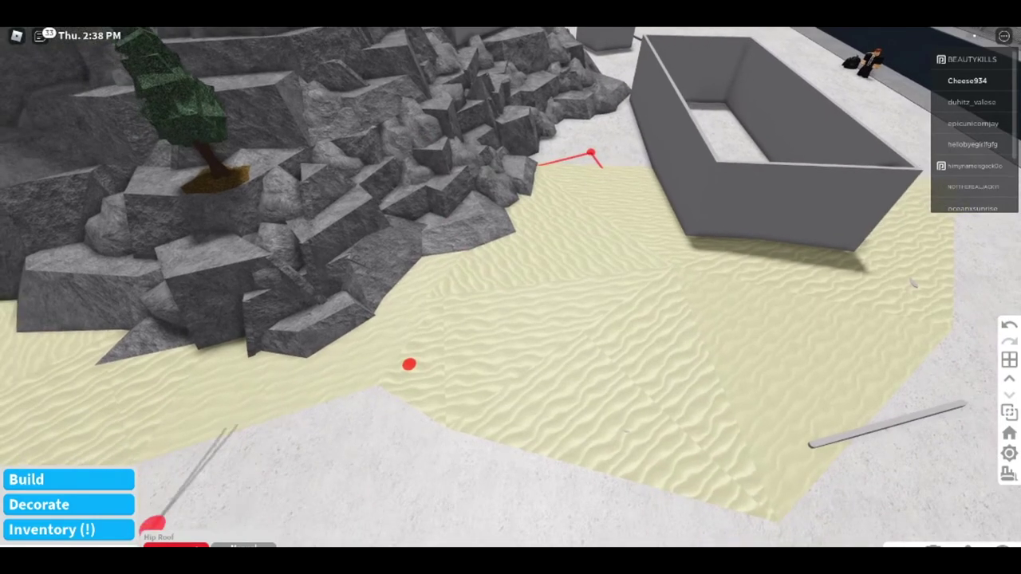
left_click(167, 543)
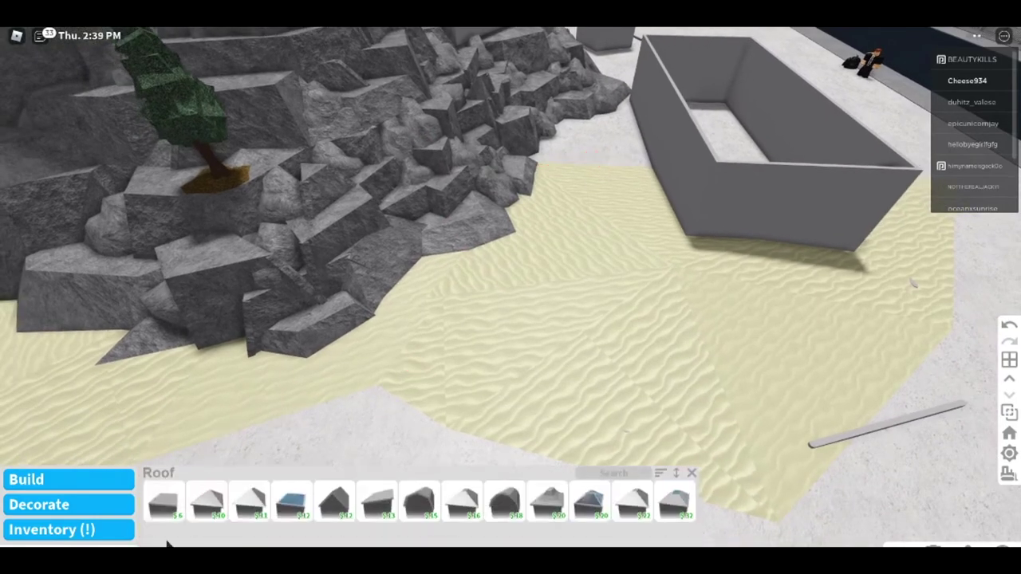
left_click(206, 495)
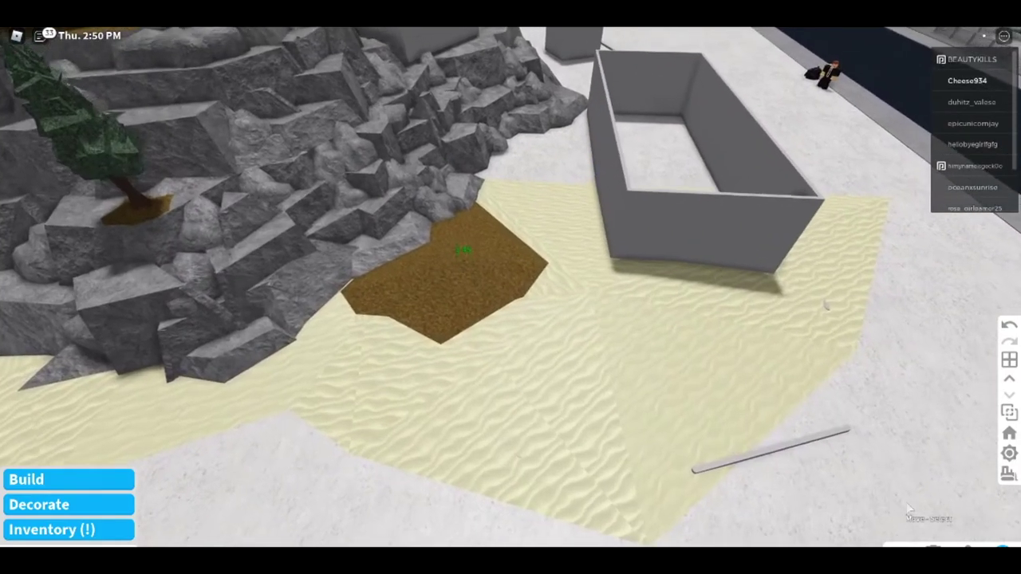
Add another golden-brown Pyramid Roof patch that fills the space between the first patch and the long rectangular walls.
scroll(909, 508, "down", 1)
left_click(968, 546)
key("w")
left_click(466, 336)
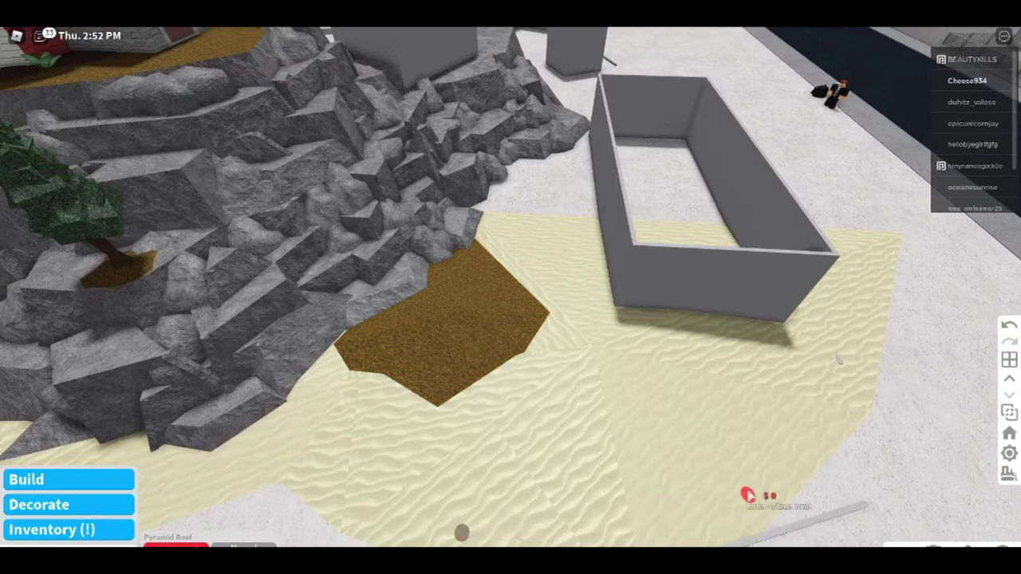
left_click(784, 443)
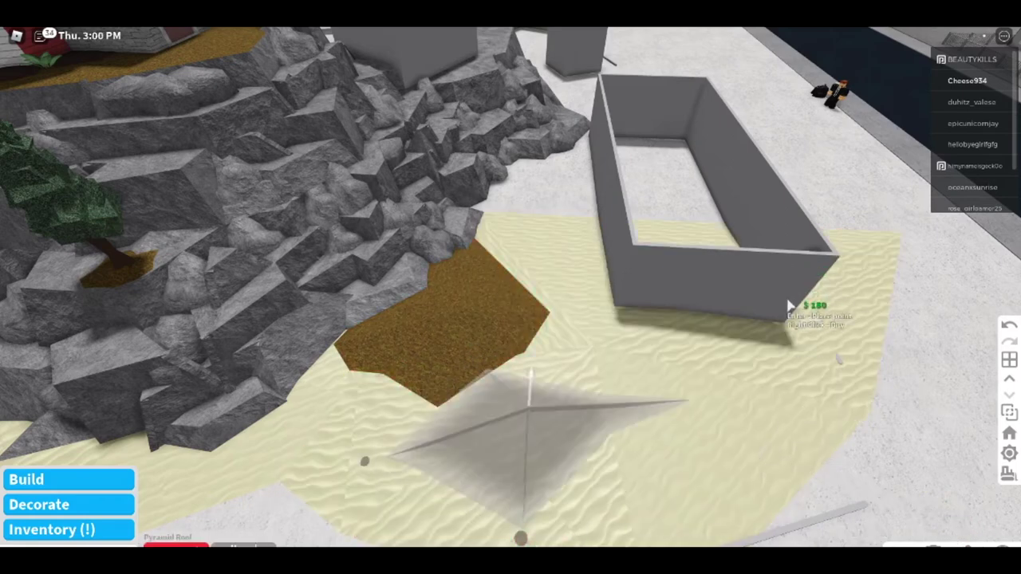
key("Return")
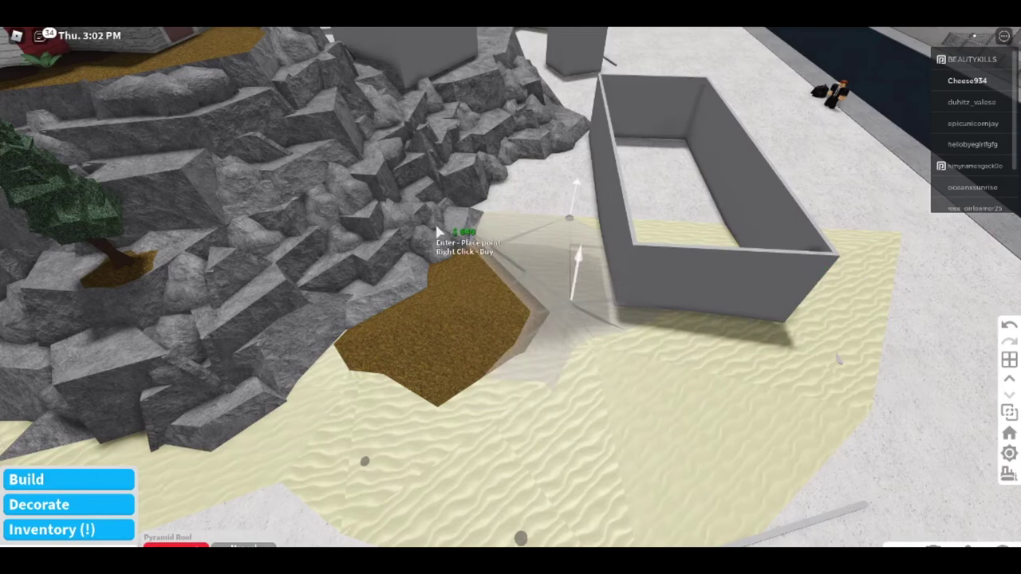
right_click(606, 327)
scroll(656, 431, "down", 5)
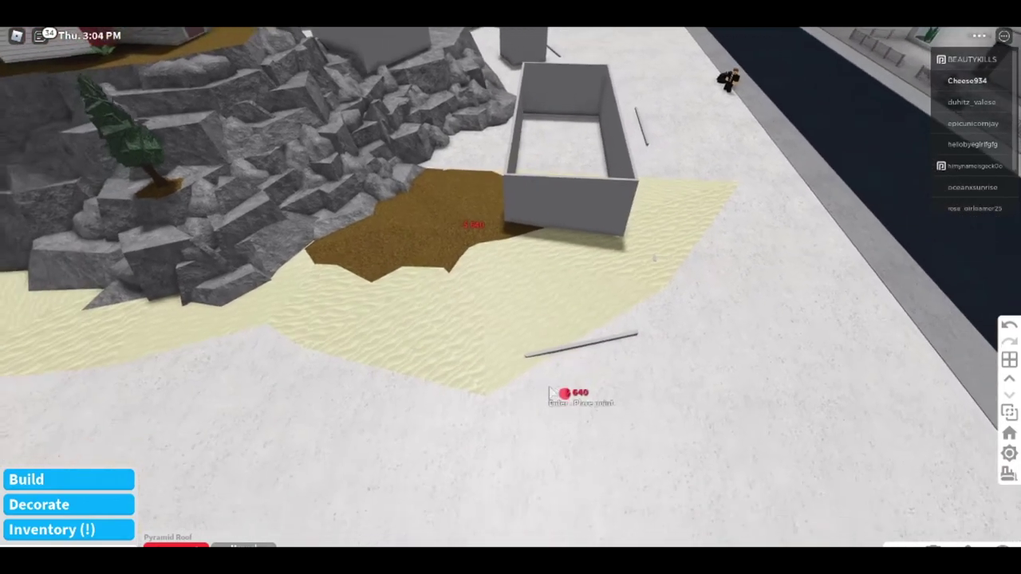
Build a stone-textured Mansard Roof rock against the cliff's end block and set two flights of stairs side by side against its front.
scroll(678, 297, "up", 2)
scroll(596, 405, "up", 2)
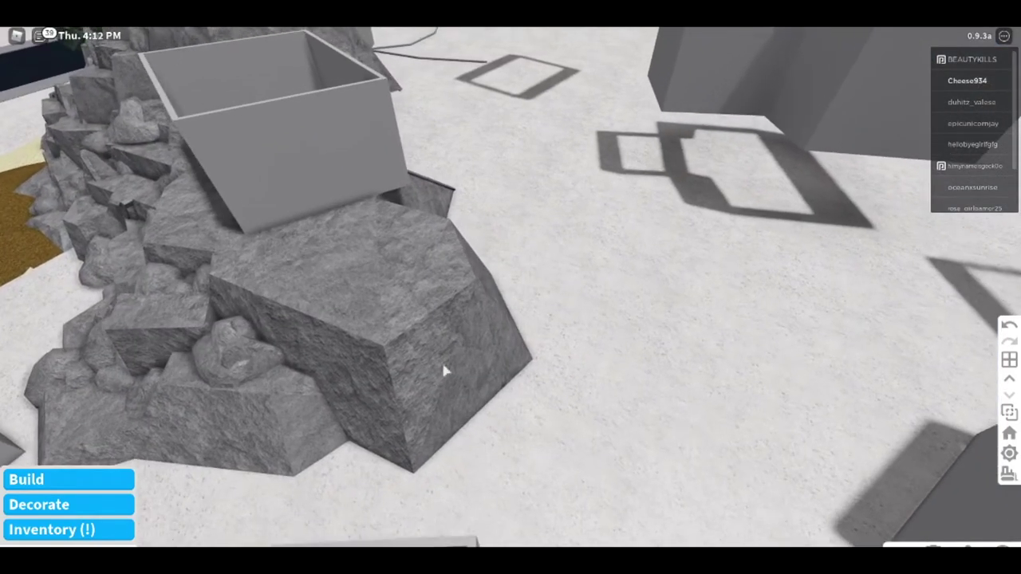
left_click(40, 483)
left_click(438, 524)
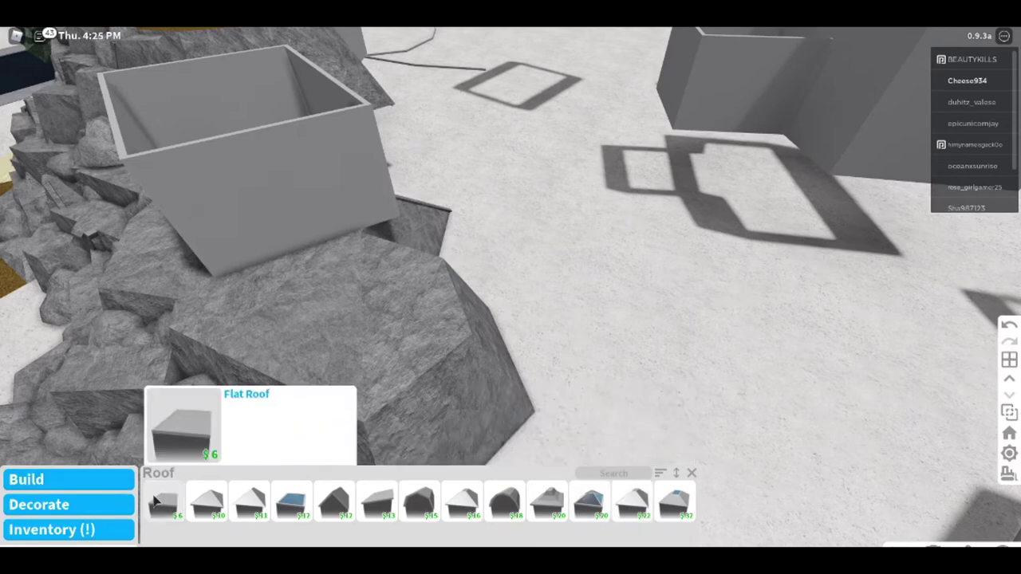
left_click(163, 501)
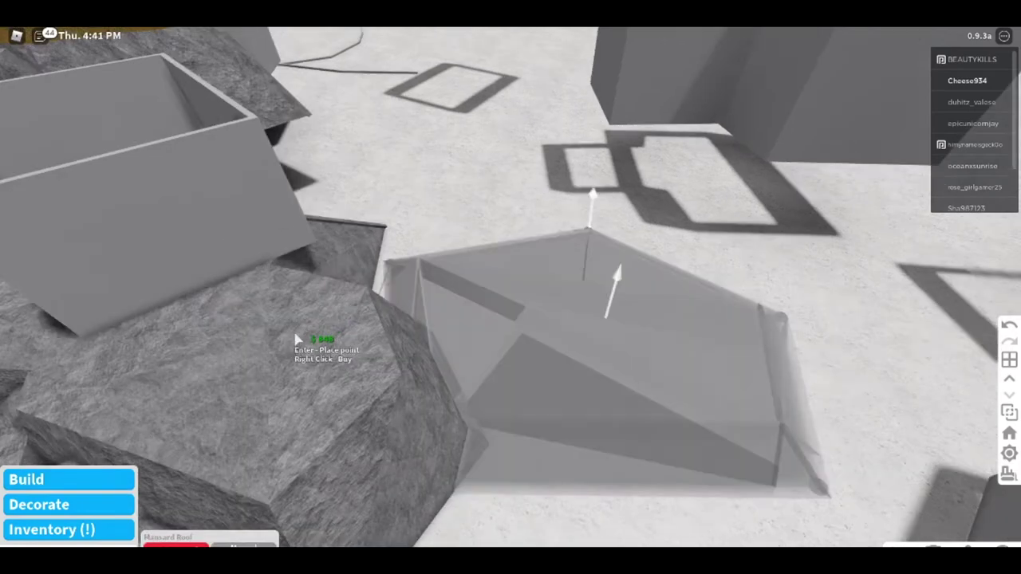
key("Return")
key("r")
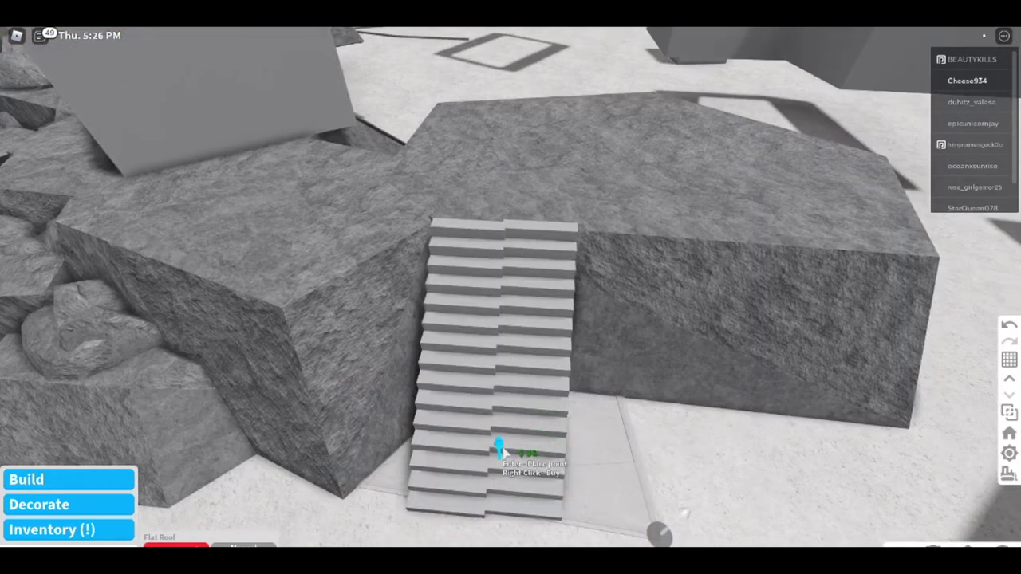
left_click(499, 452)
key("w")
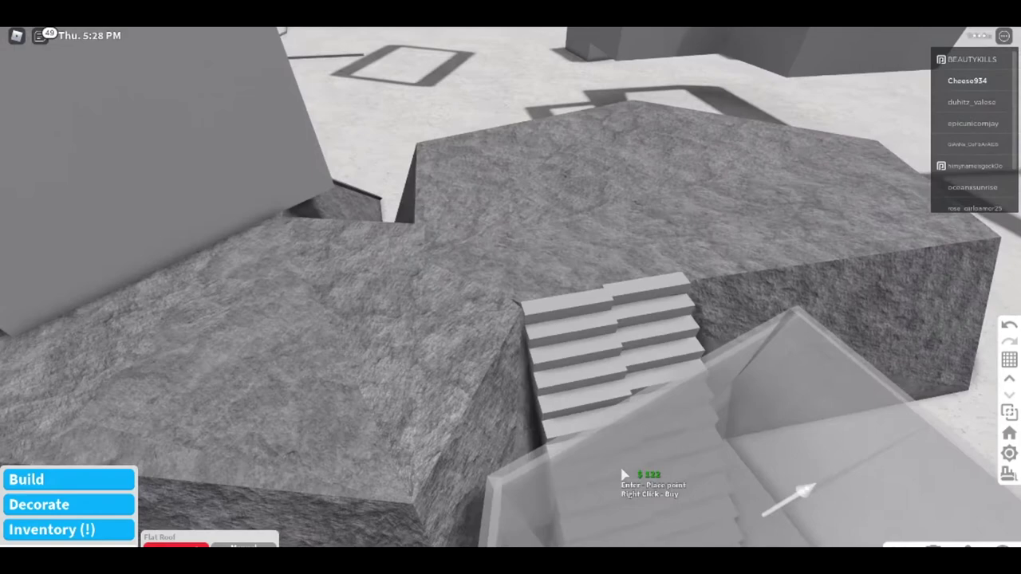
key("s")
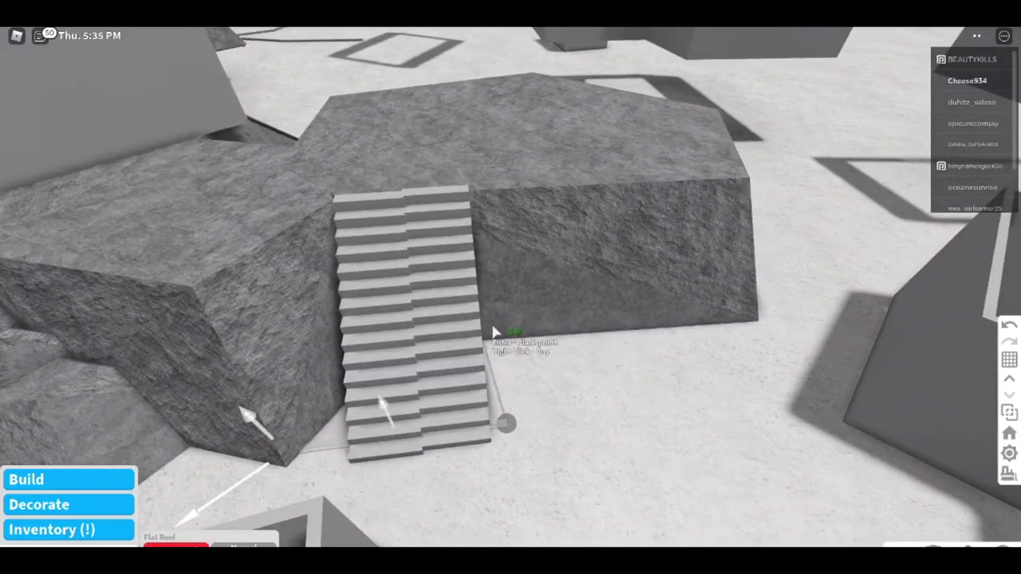
left_click(488, 338)
key("w")
left_click_drag(384, 420, 345, 255)
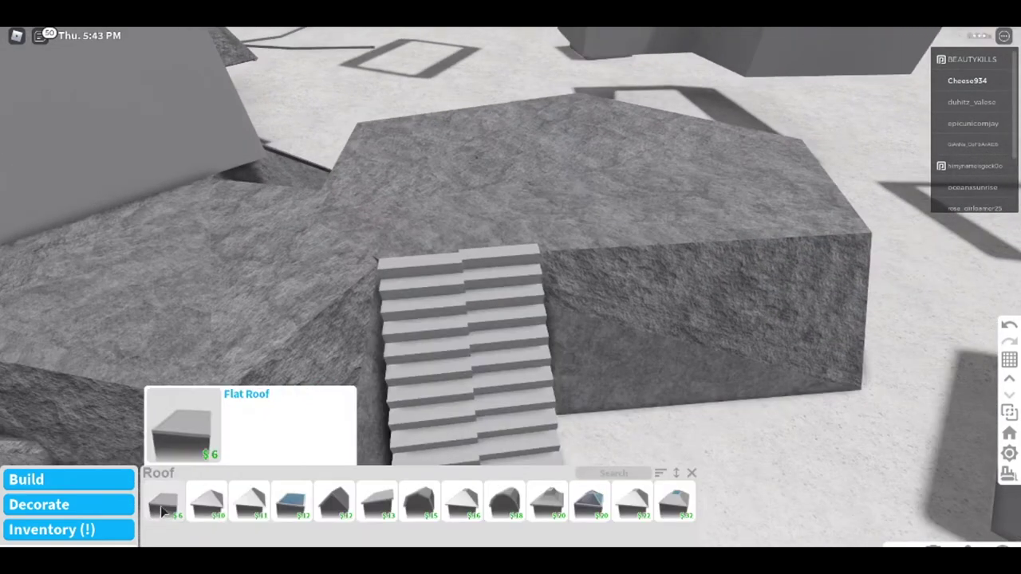
Build a raised Flat Roof block over the lower part of the double stairs in front of the new rock.
left_click(166, 510)
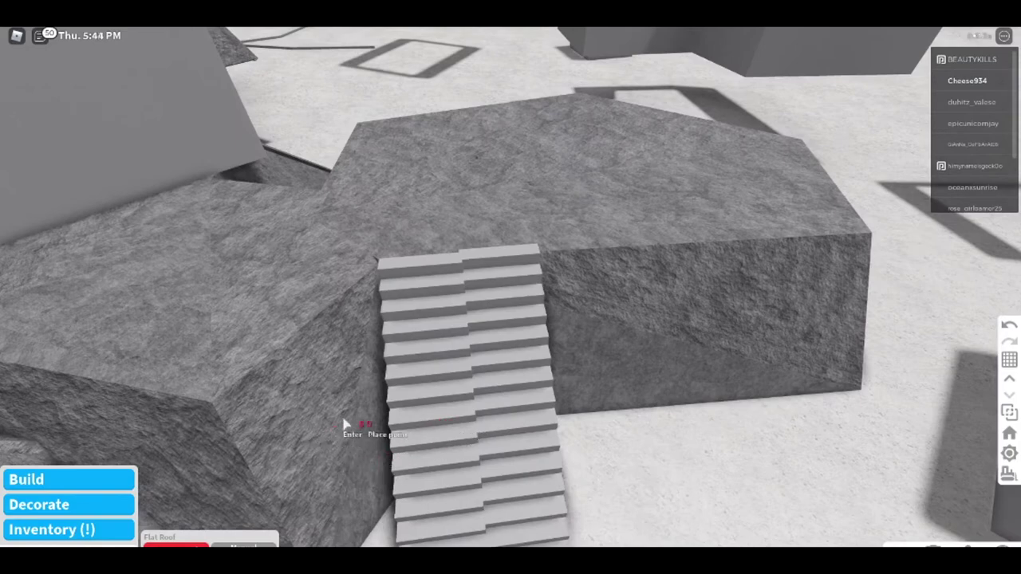
key("s")
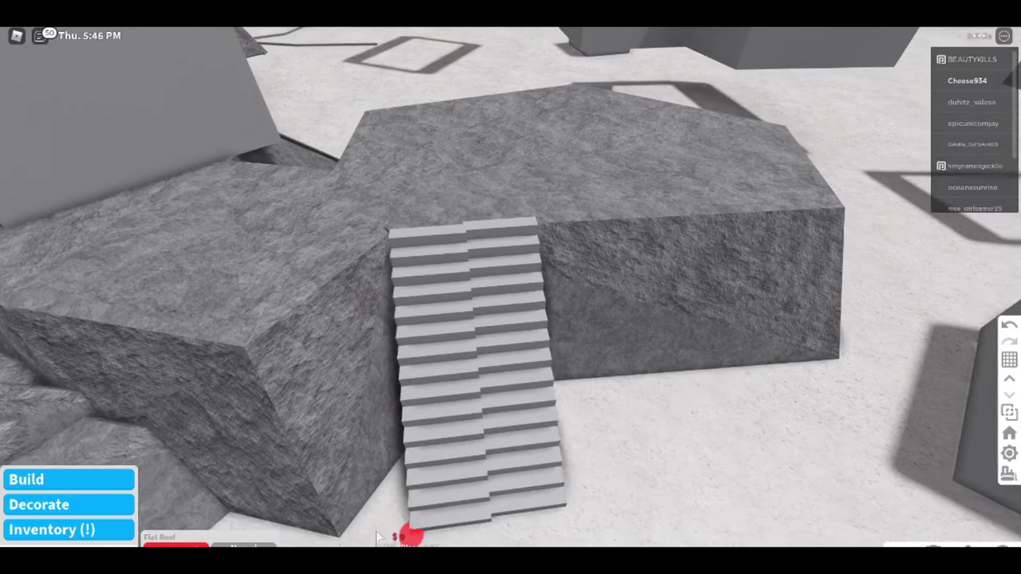
left_click(379, 538)
key("d")
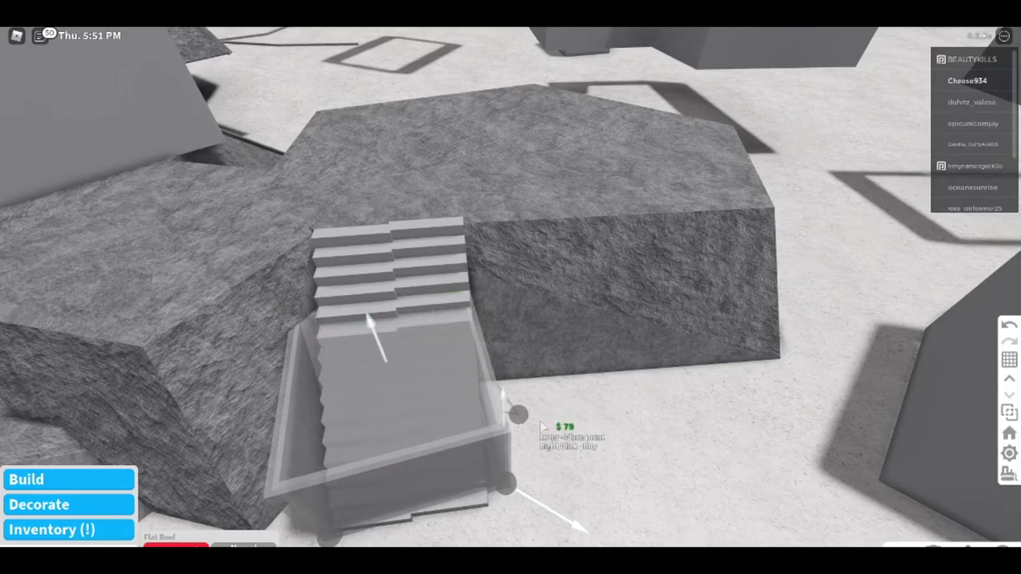
left_click(542, 435)
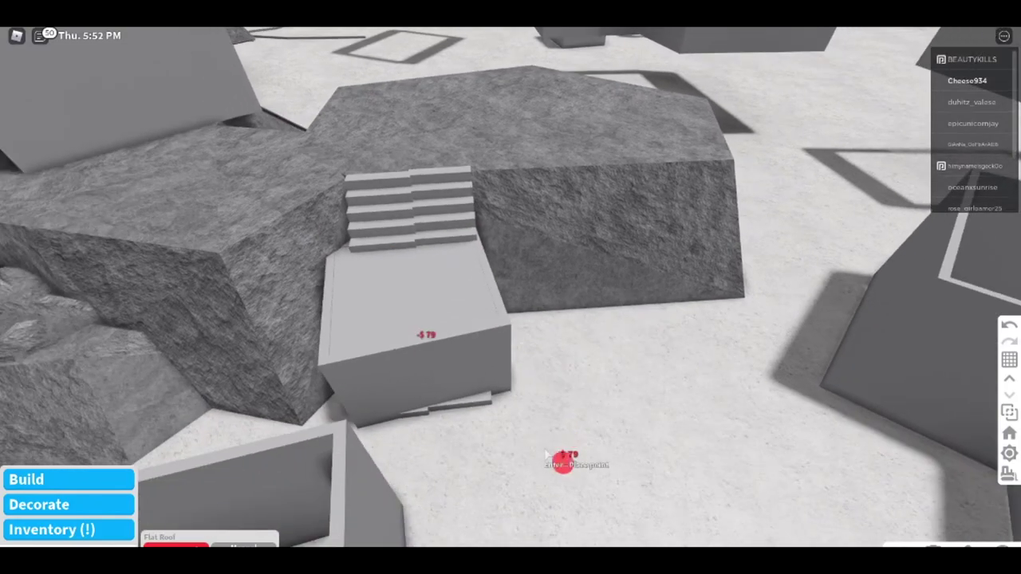
Remove the raised Flat Roof block and rearrange the stairs into one long single-width flight against the new rock.
scroll(520, 434, "down", 3)
scroll(511, 436, "up", 3)
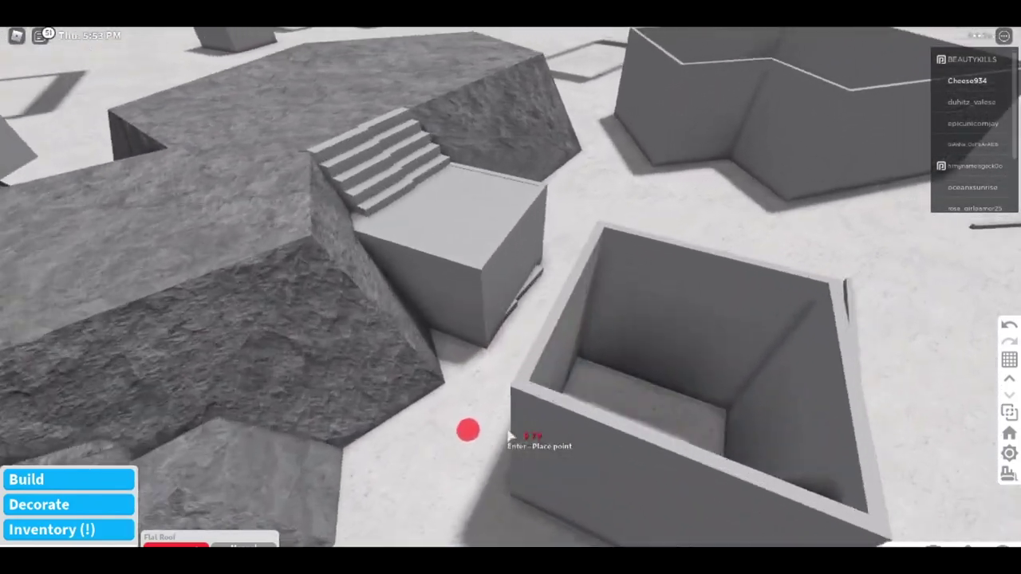
scroll(490, 436, "up", 3)
scroll(431, 441, "down", 4)
scroll(407, 444, "up", 3)
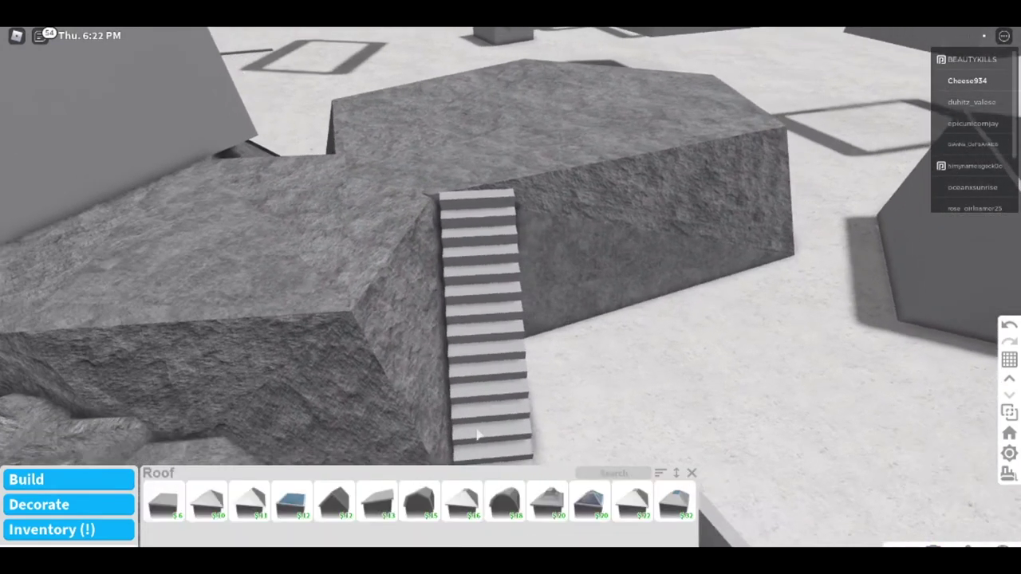
Build the lowest wedge-shaped Flat Roof treads over the stairs in the corner between the two rocks.
key("d")
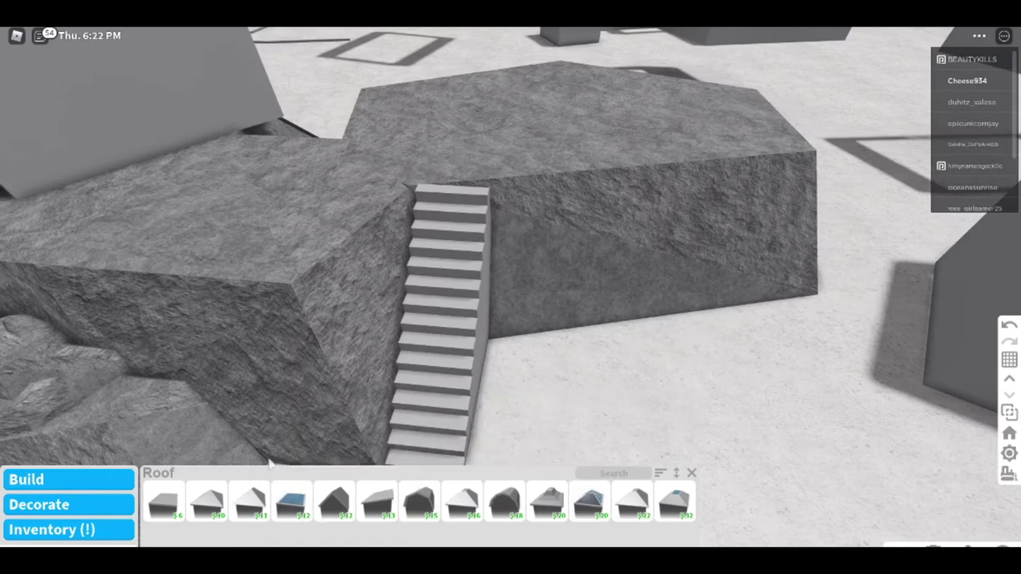
left_click(164, 502)
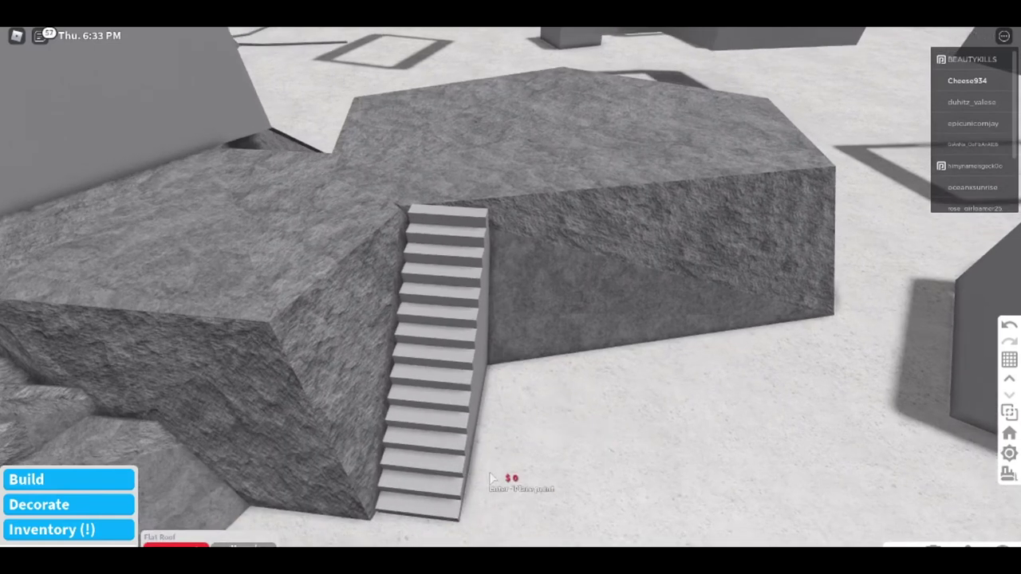
left_click(503, 441)
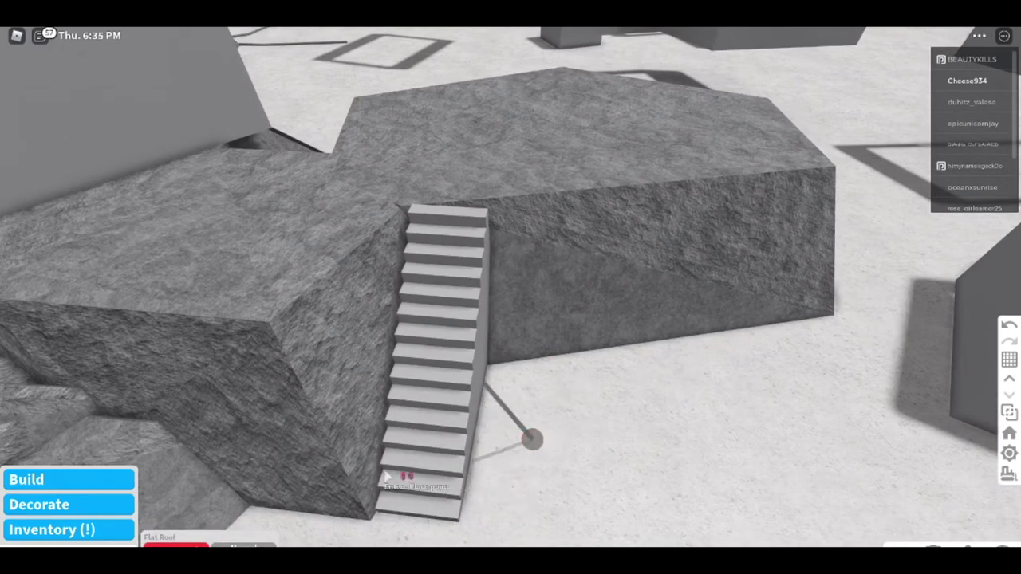
left_click(317, 463)
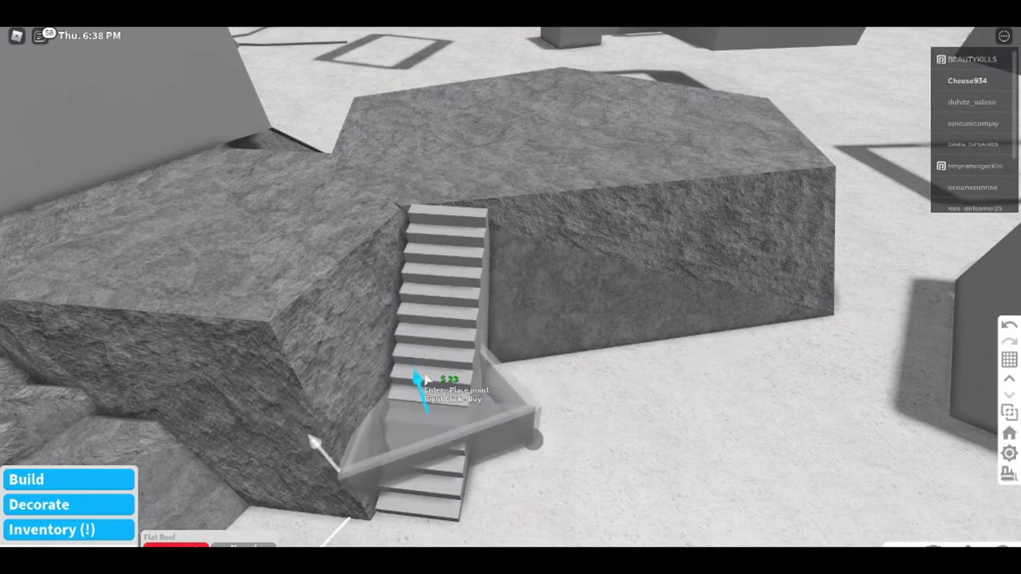
right_click(453, 377)
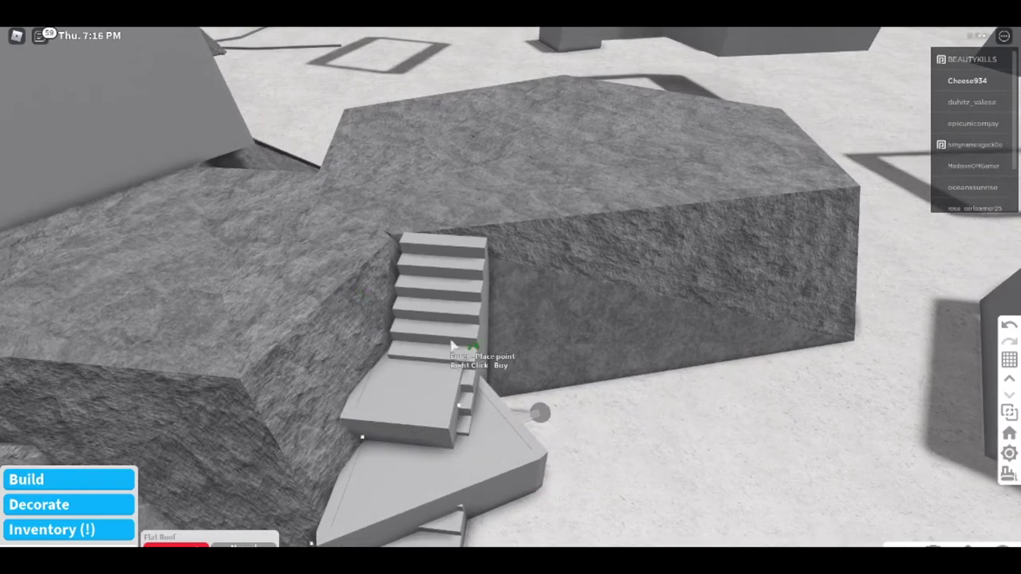
key("Return")
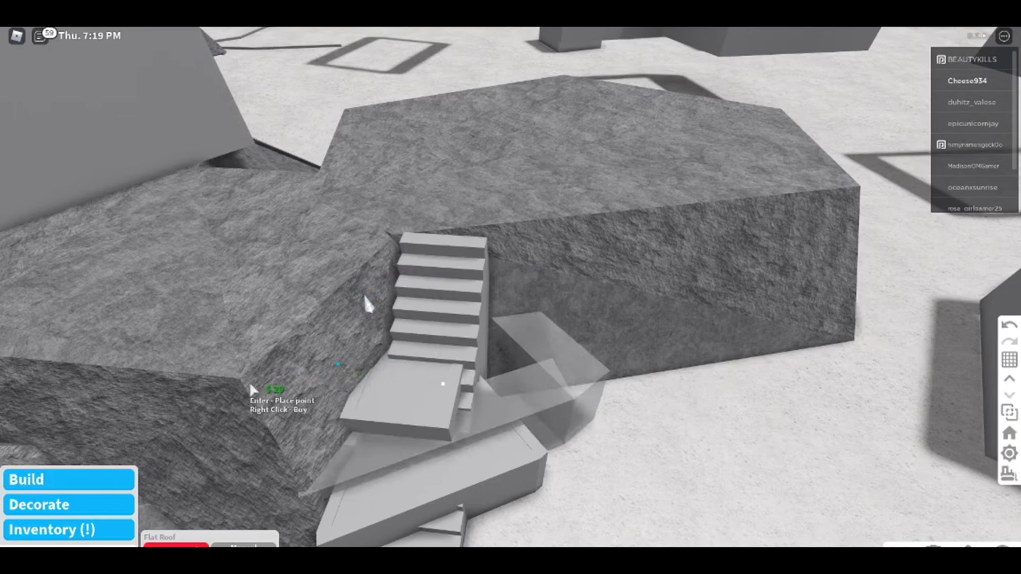
right_click(588, 497)
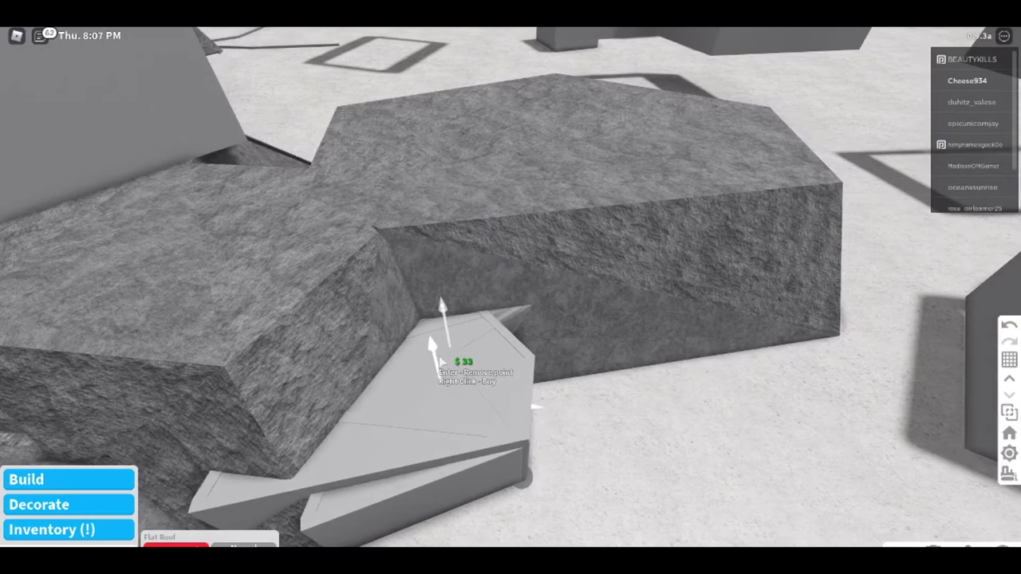
Raise another wedge-shaped Flat Roof tread above the lower ones and buy it.
left_click(431, 336)
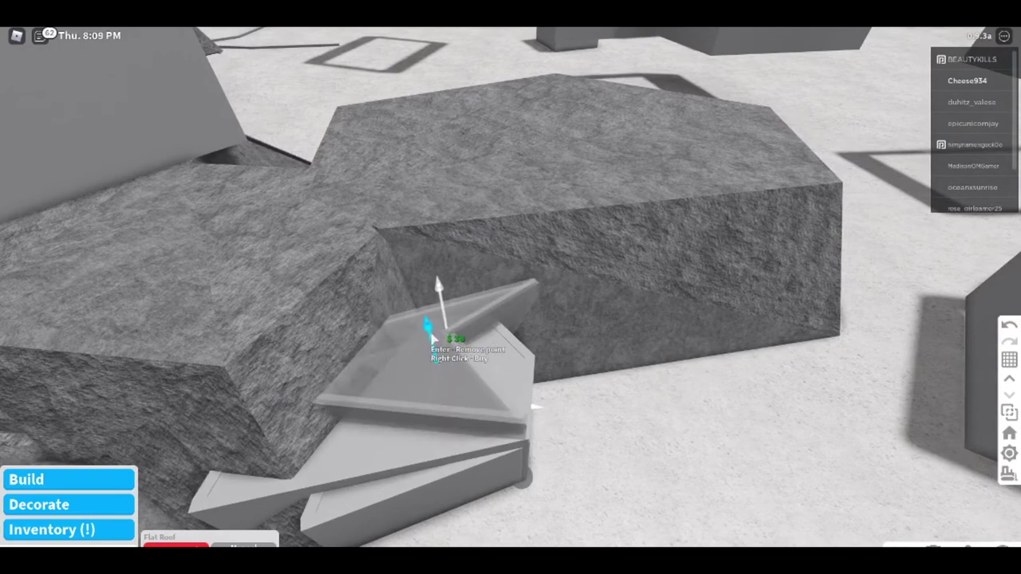
right_click(558, 435)
key("s")
key("w")
key("s")
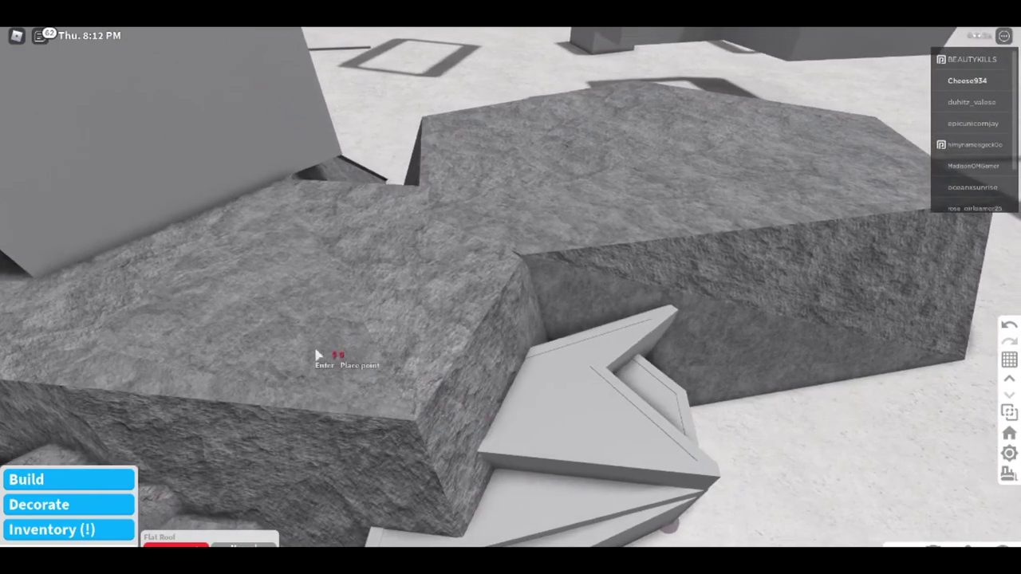
Stack further Flat Roof treads that fan out from the shared outer corner, ending in a wide tread just below the rock's top.
left_click(580, 309)
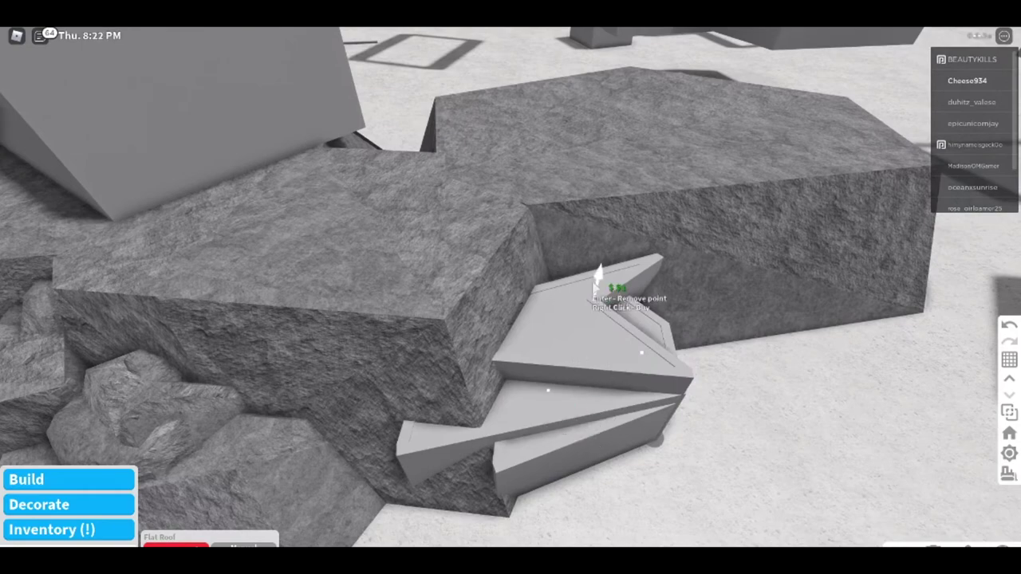
left_click(598, 275)
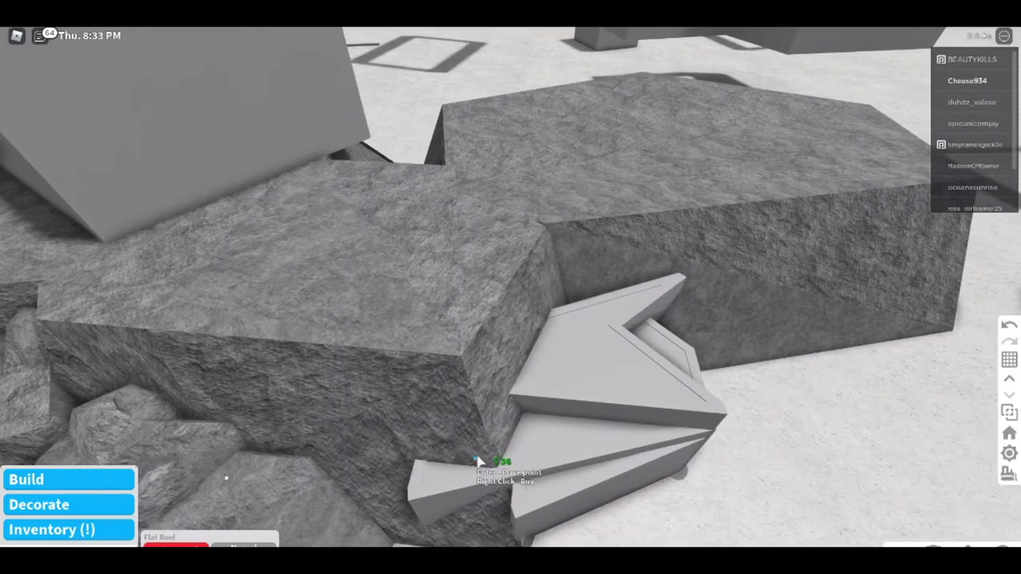
left_click_drag(477, 459, 487, 385)
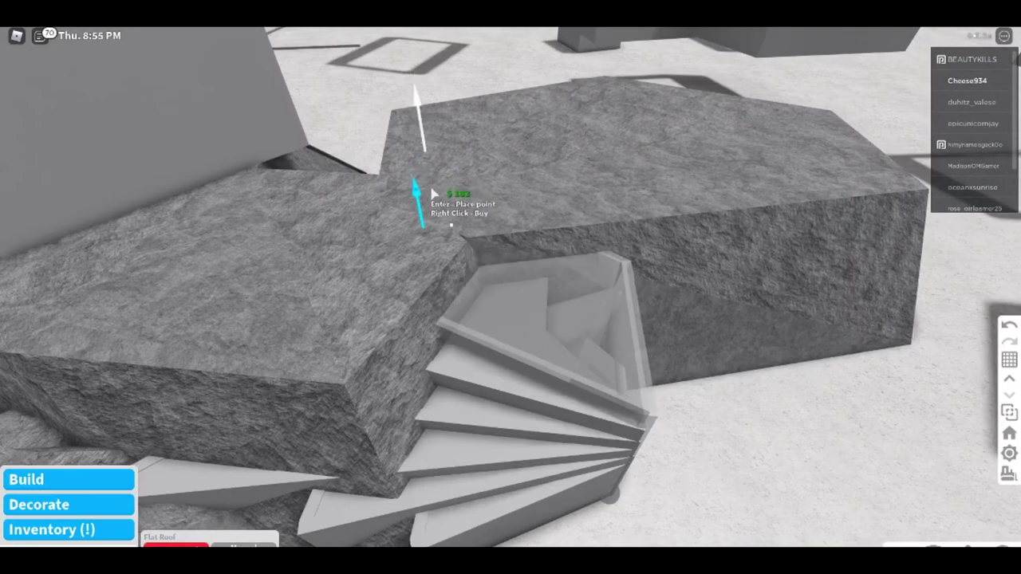
right_click(432, 196)
Build a low four-sided Flat Roof platform on the ground in front of the lowest fanned tread.
key("s")
key("d")
key("w")
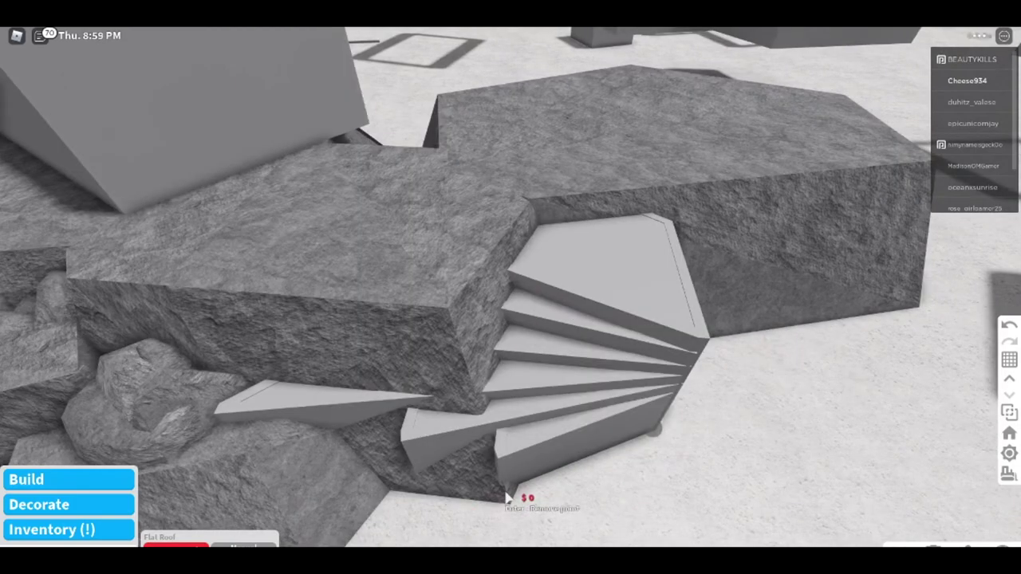
key("s")
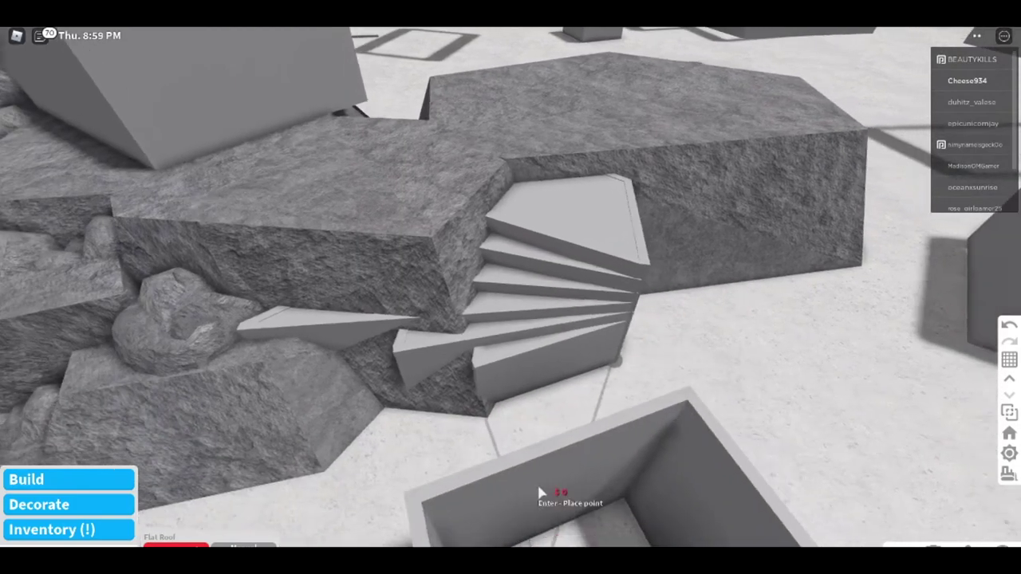
left_click(541, 492)
key("w")
key("d")
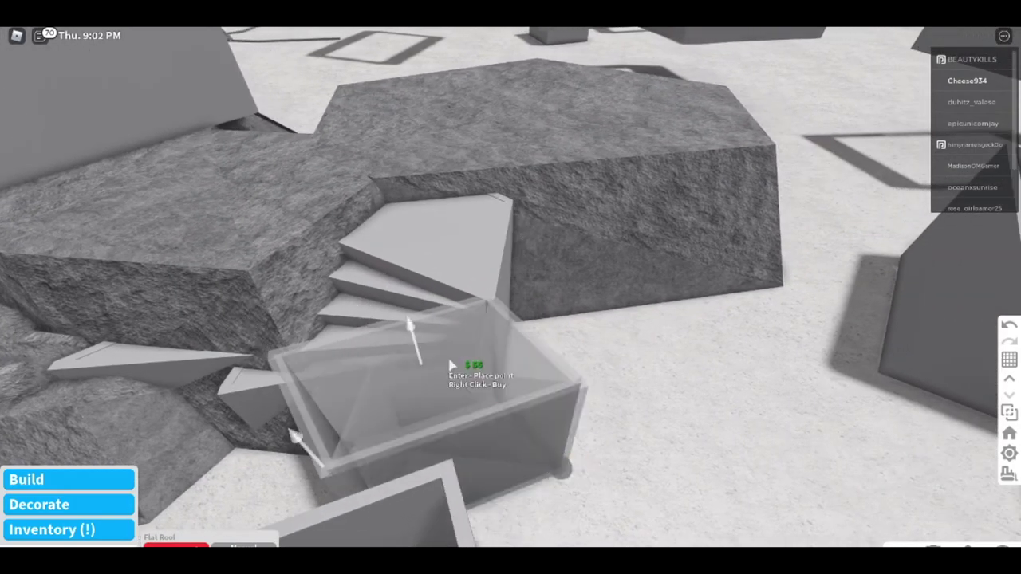
left_click_drag(416, 344, 450, 414)
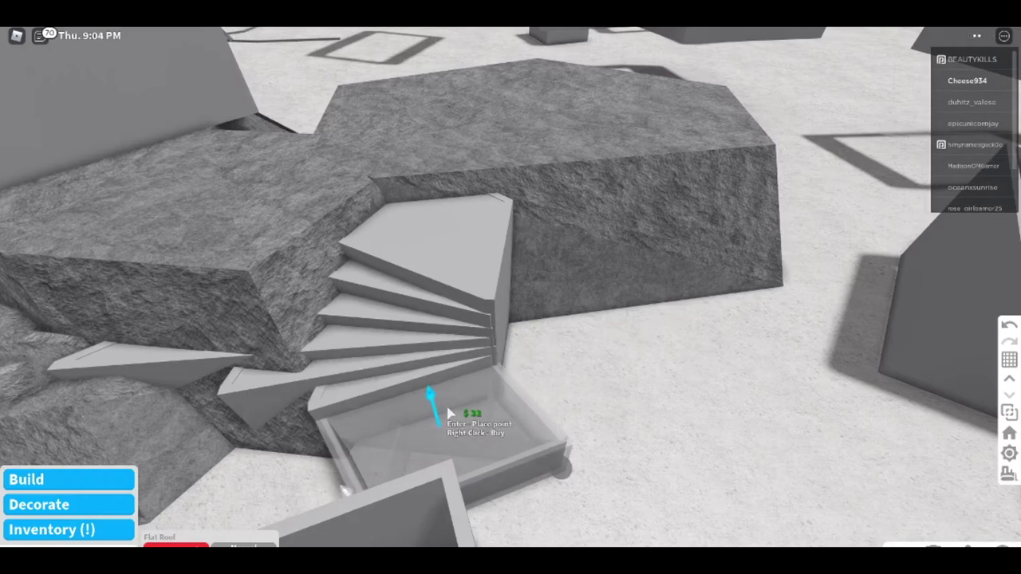
key("s")
left_click(557, 469)
key("a")
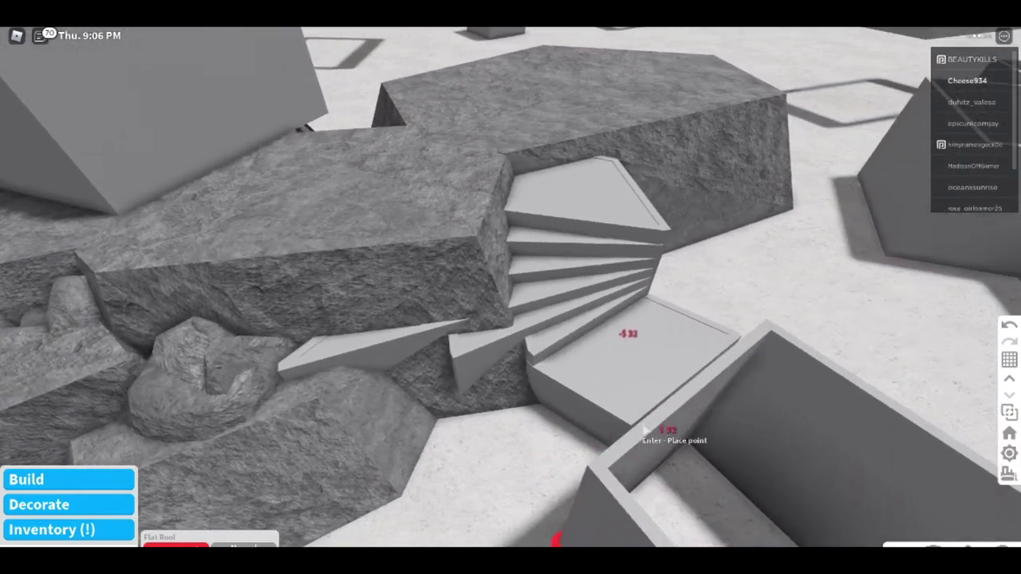
Build a small low Flat Roof step filling the ground between the platform and the cliff's foot.
key("a")
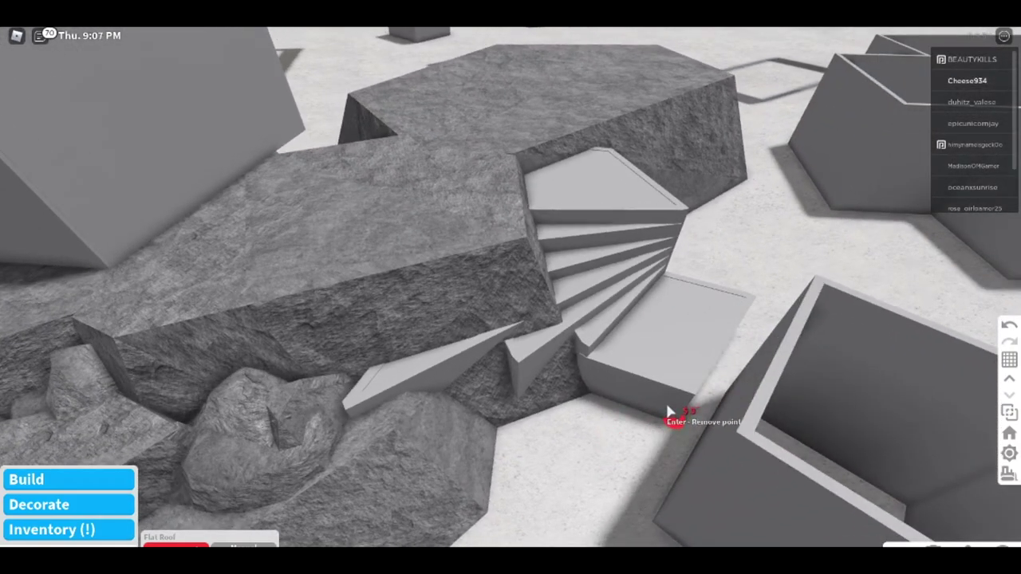
left_click(560, 375)
left_click(516, 413)
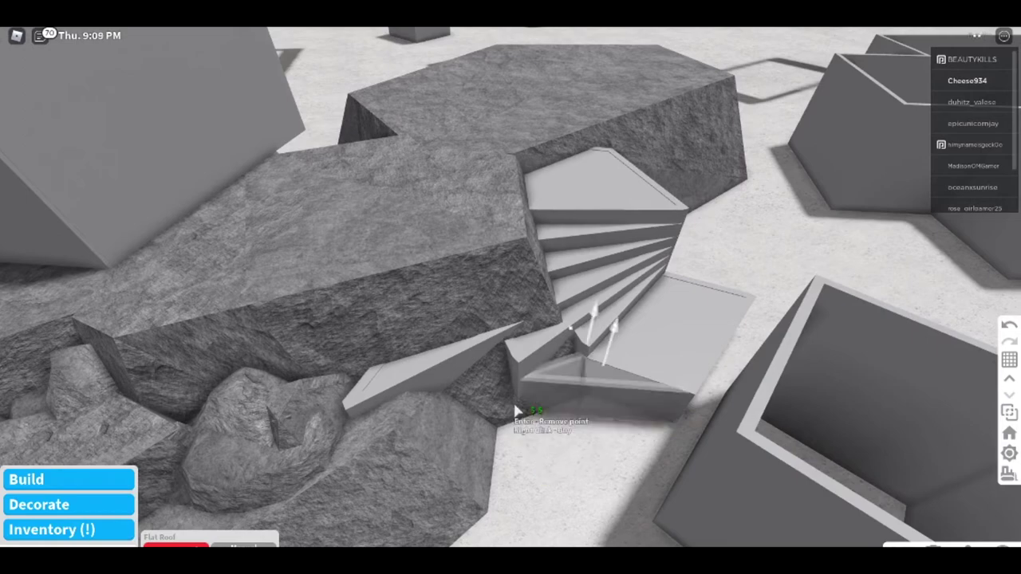
left_click(648, 466)
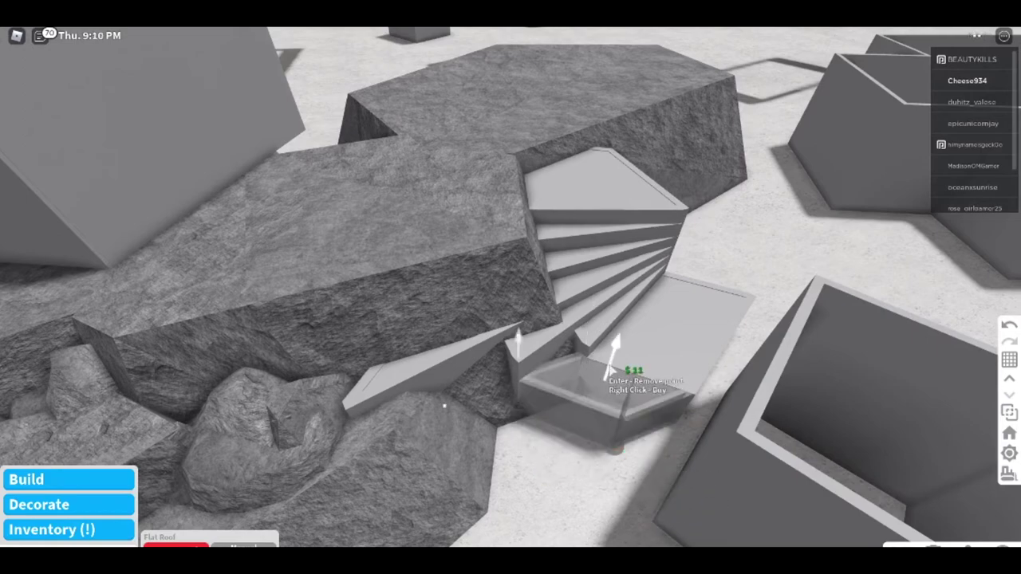
left_click(611, 371)
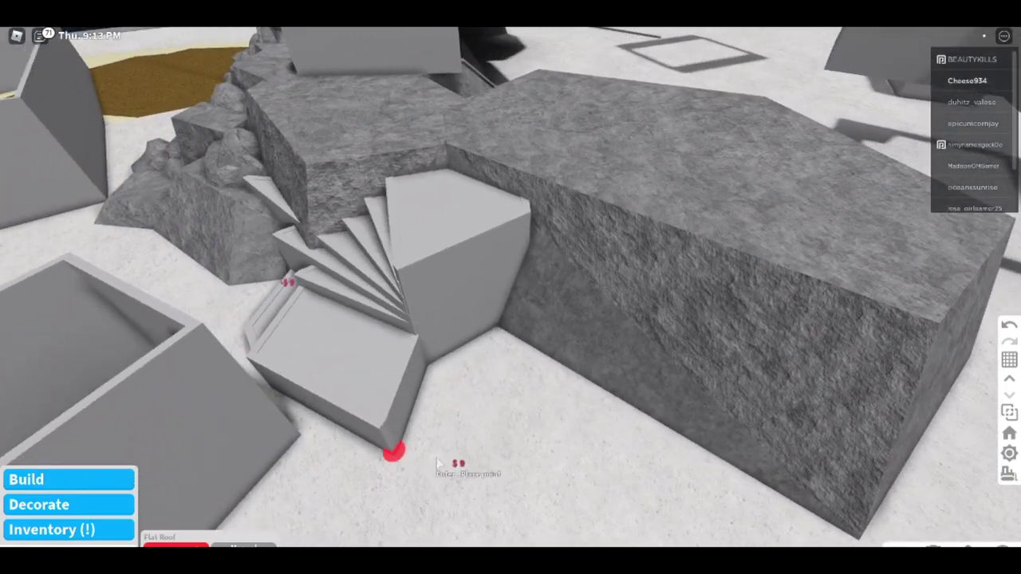
Build two descending triangular Flat Roof steps off the platform's side facing away from the cliff.
left_click(446, 456)
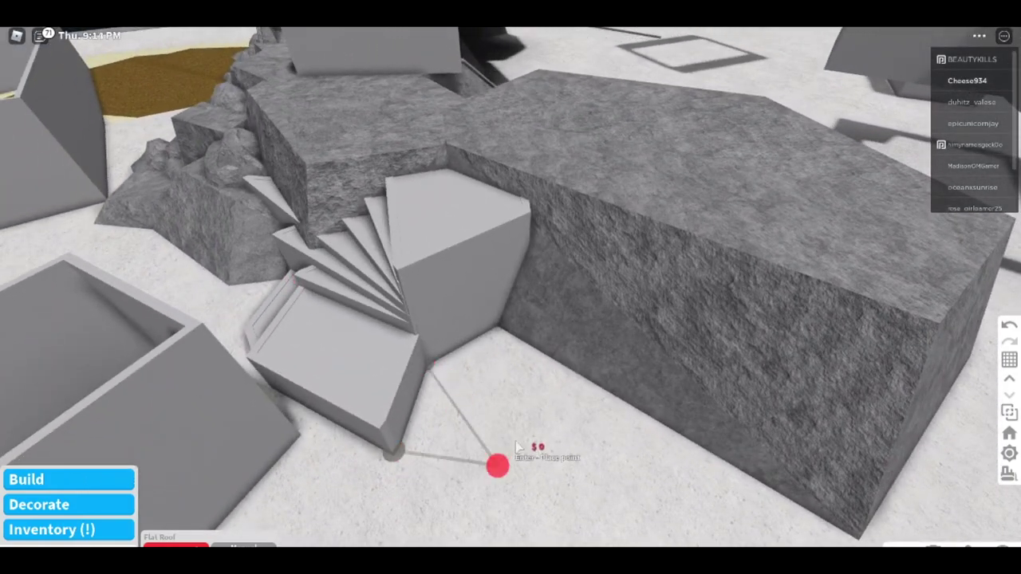
left_click(495, 417)
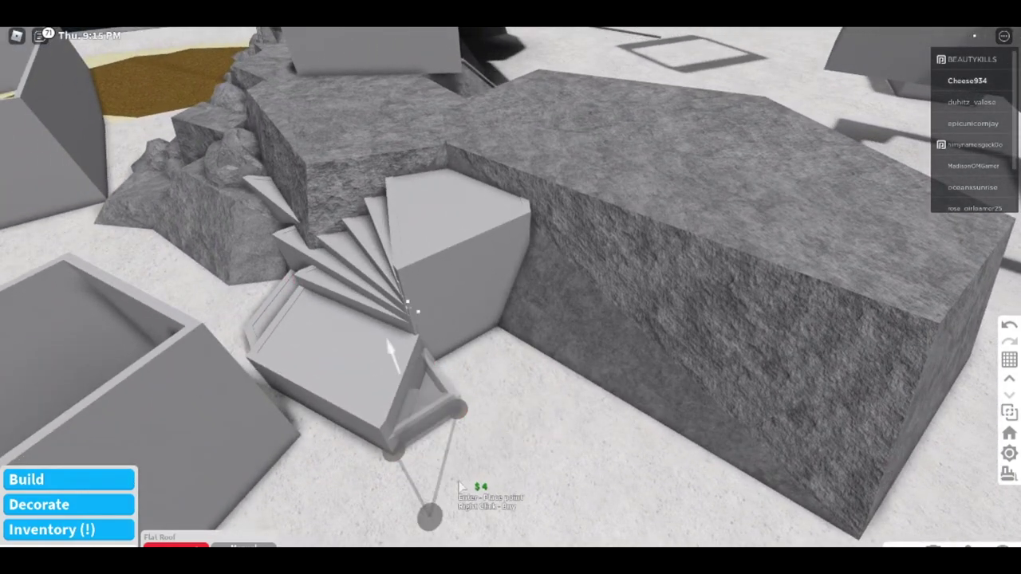
left_click(469, 459)
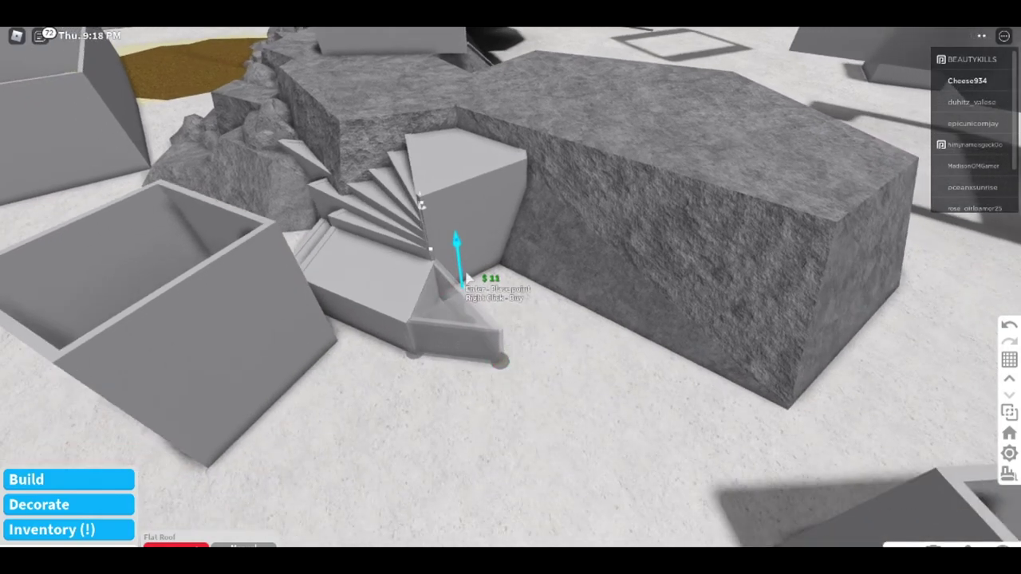
left_click_drag(468, 279, 473, 291)
right_click(470, 350)
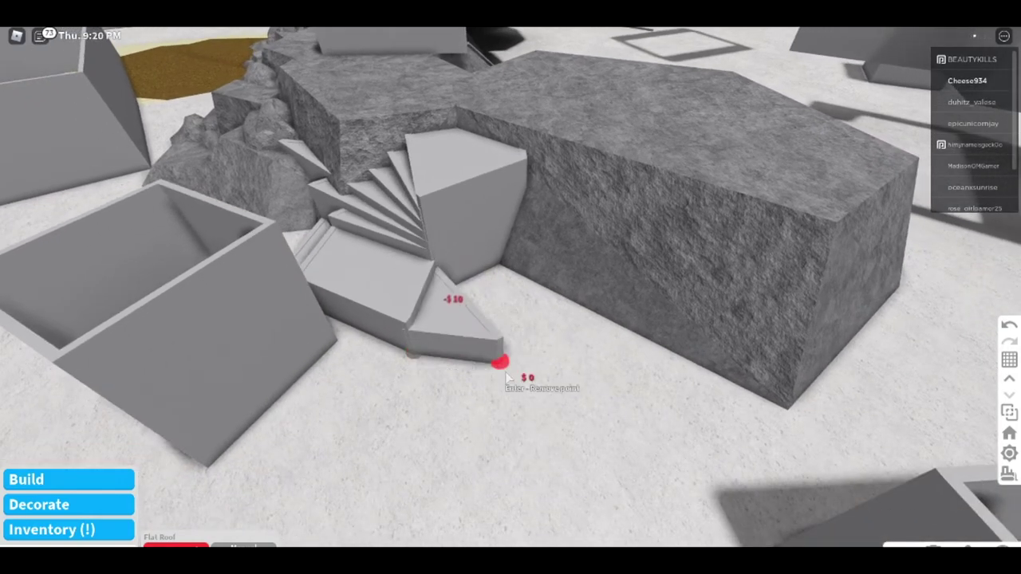
left_click(446, 392)
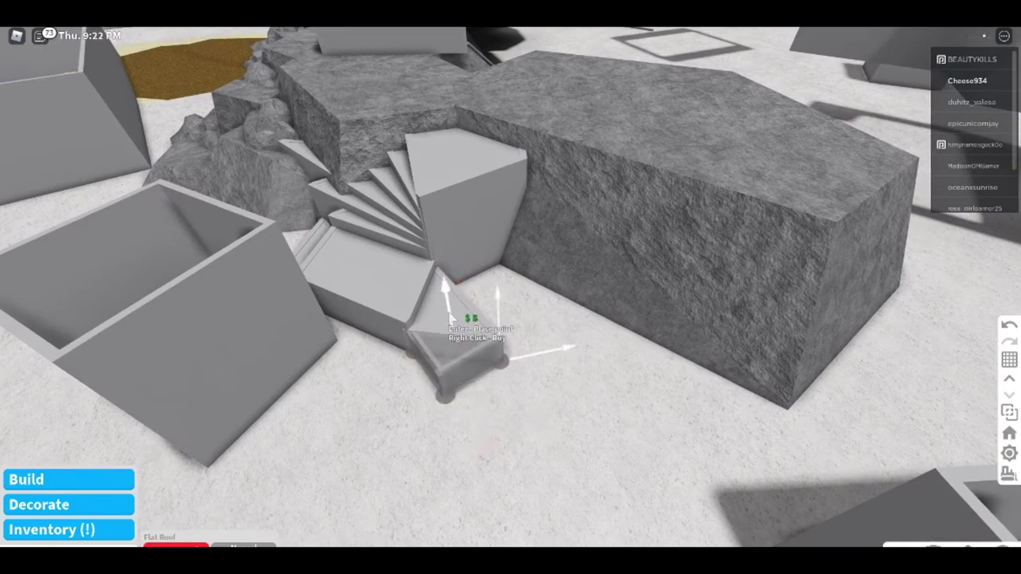
right_click(453, 319)
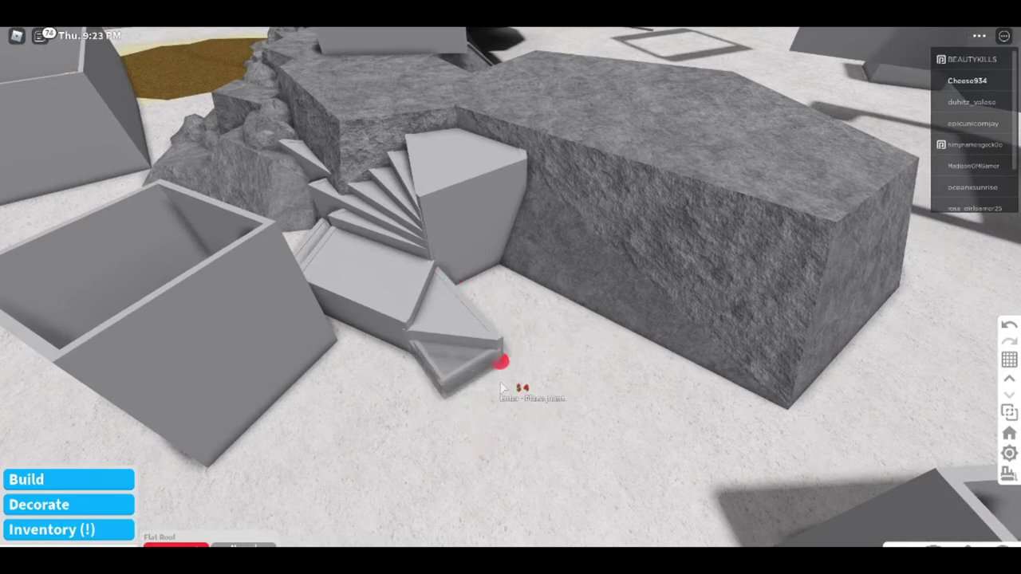
Add a triangular Flat Roof tread above the wide top tread to reach almost the rock's top.
key("s")
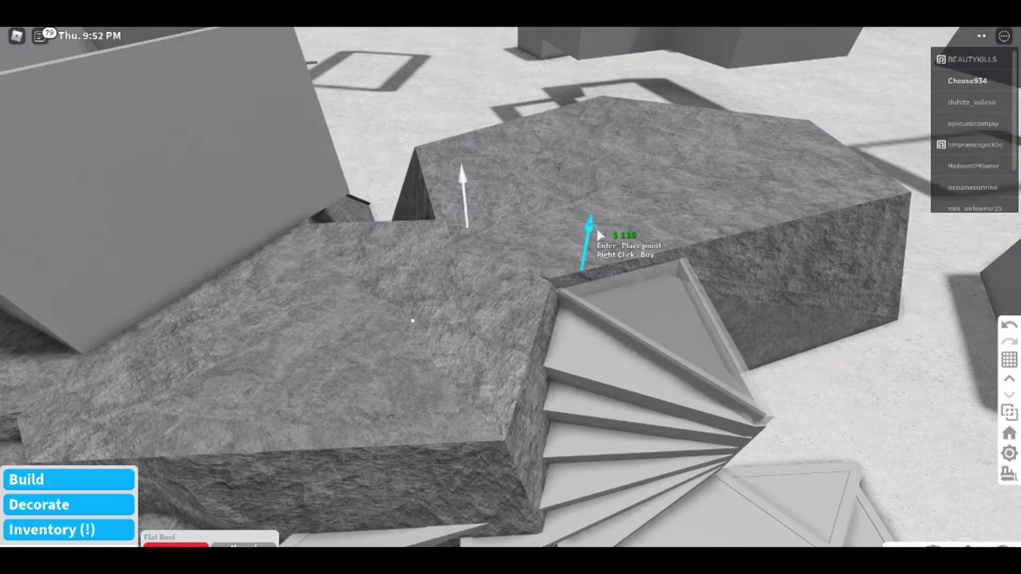
right_click(764, 353)
key("s")
key("d")
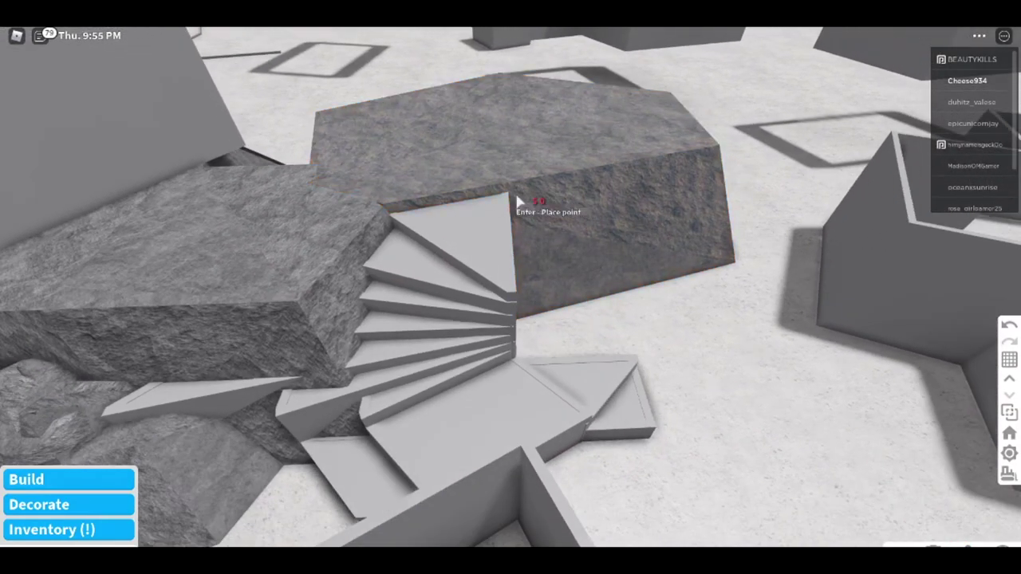
Build walls along the open outer edge of the top tread and behind the triangular steps beside the platform.
key("d")
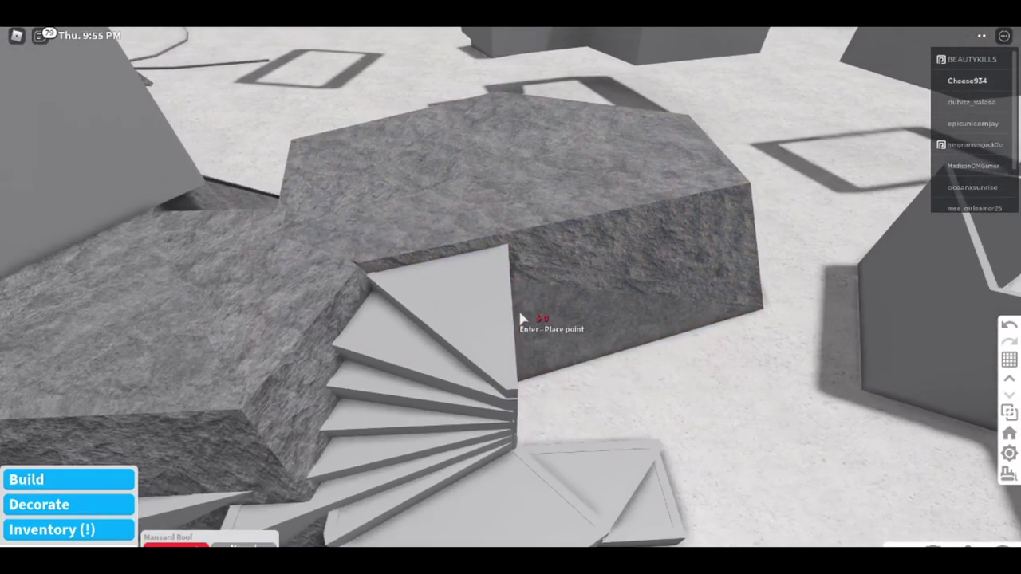
key("s")
left_click(967, 547)
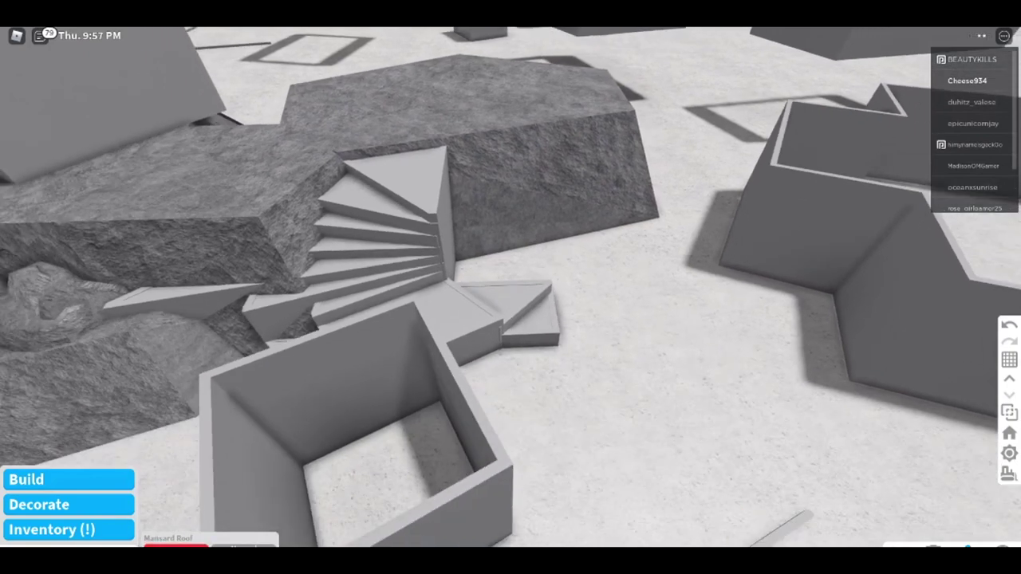
key("w")
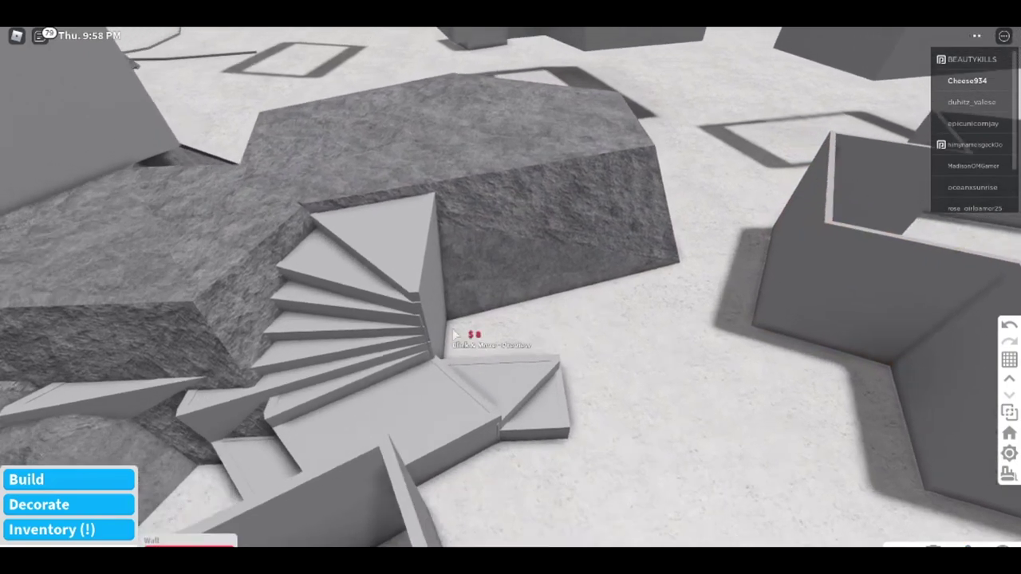
key("w")
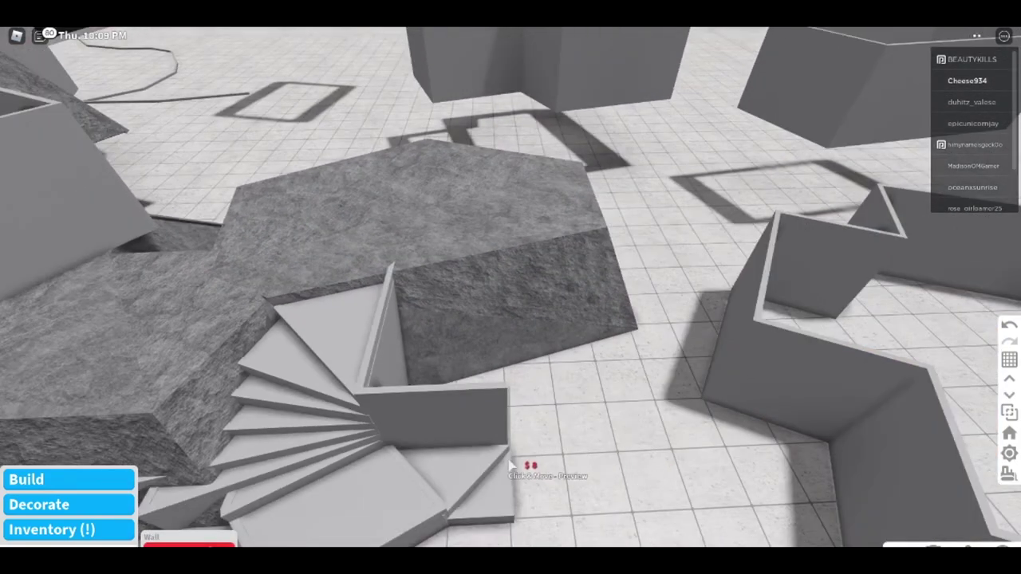
Replace the short wall behind the triangular steps with a longer one extending past the steps' outer edge.
left_click_drag(524, 467, 720, 438)
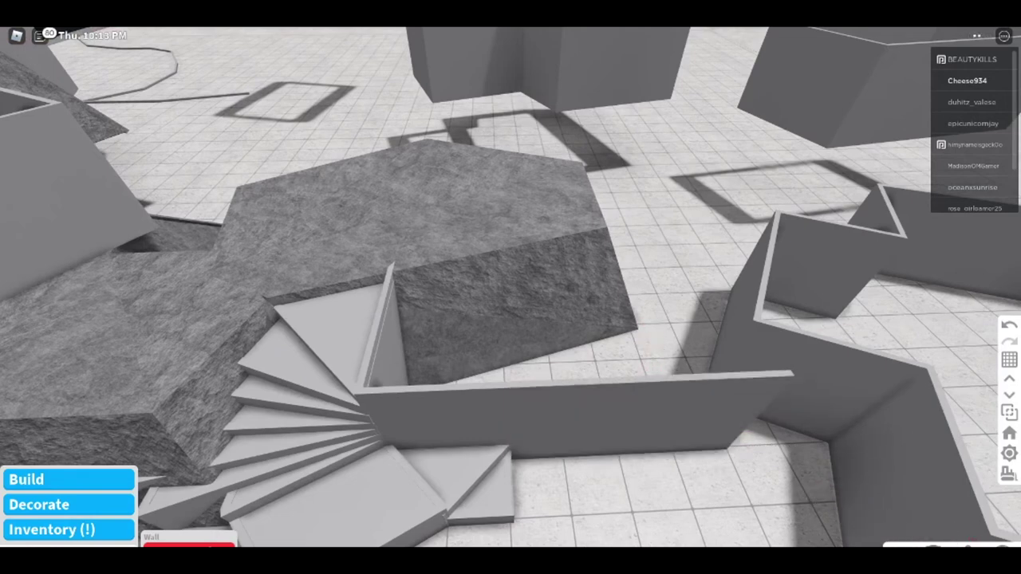
left_click(590, 408)
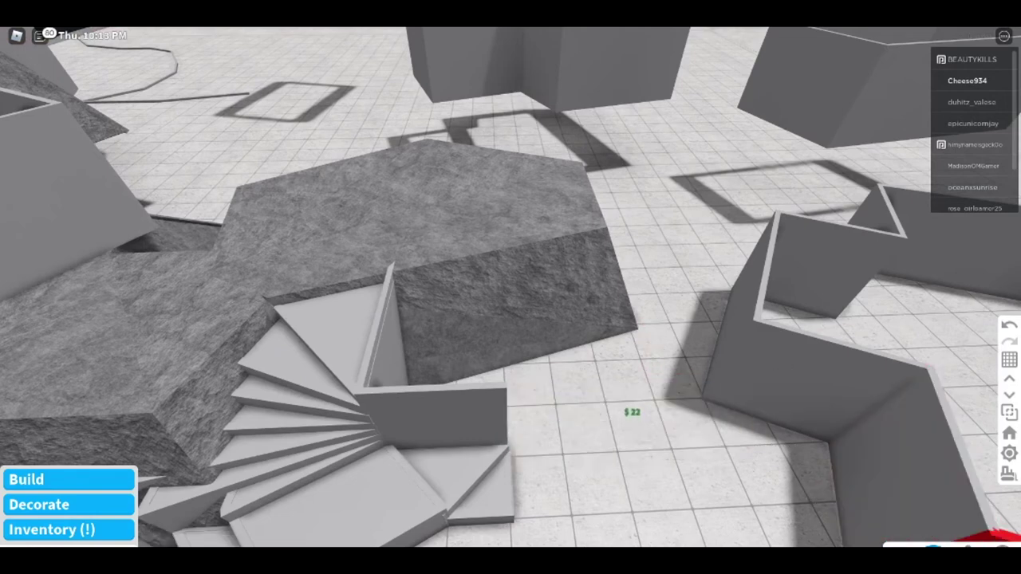
left_click(456, 434)
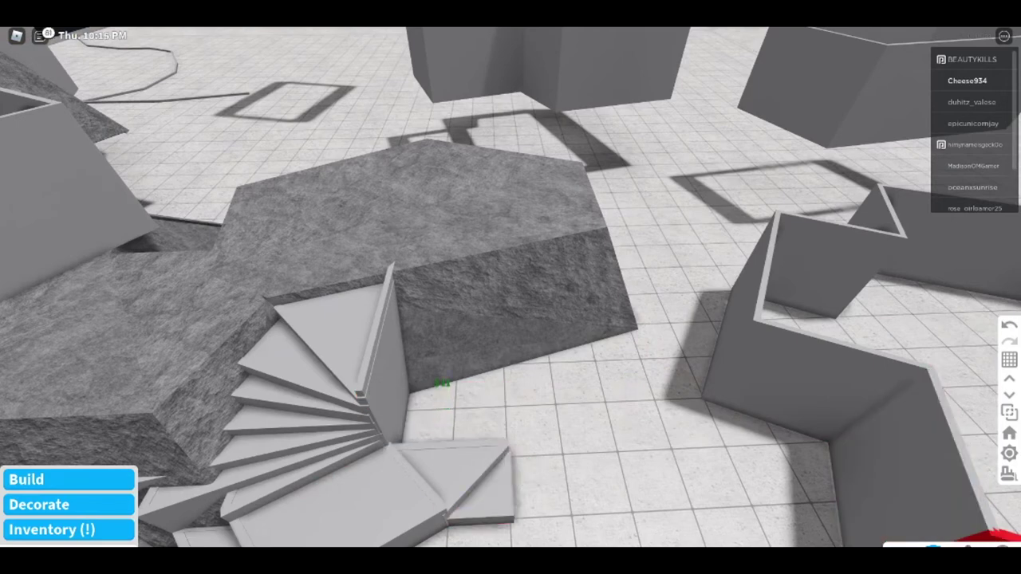
left_click(820, 441)
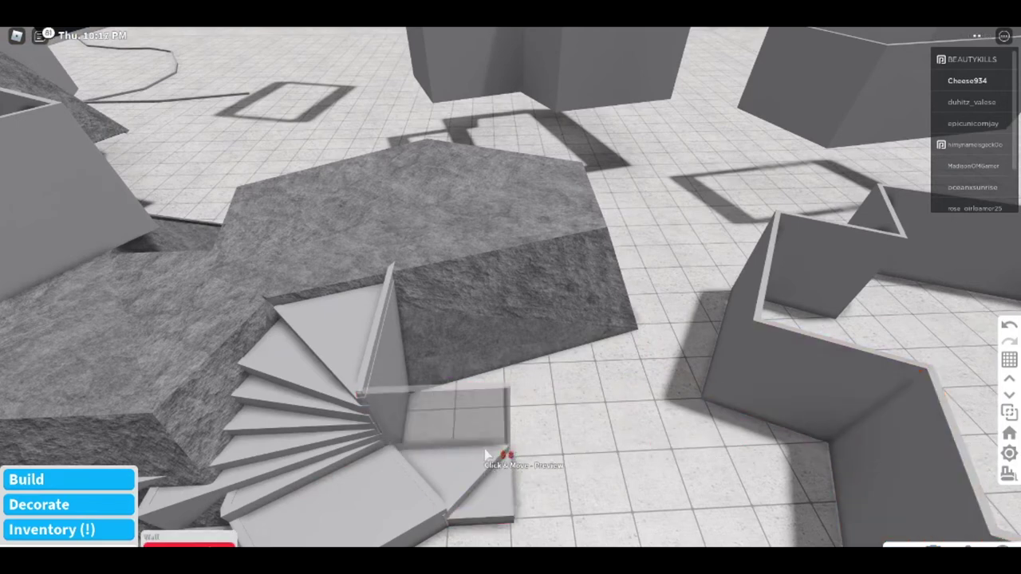
left_click_drag(486, 455, 587, 466)
left_click(587, 465)
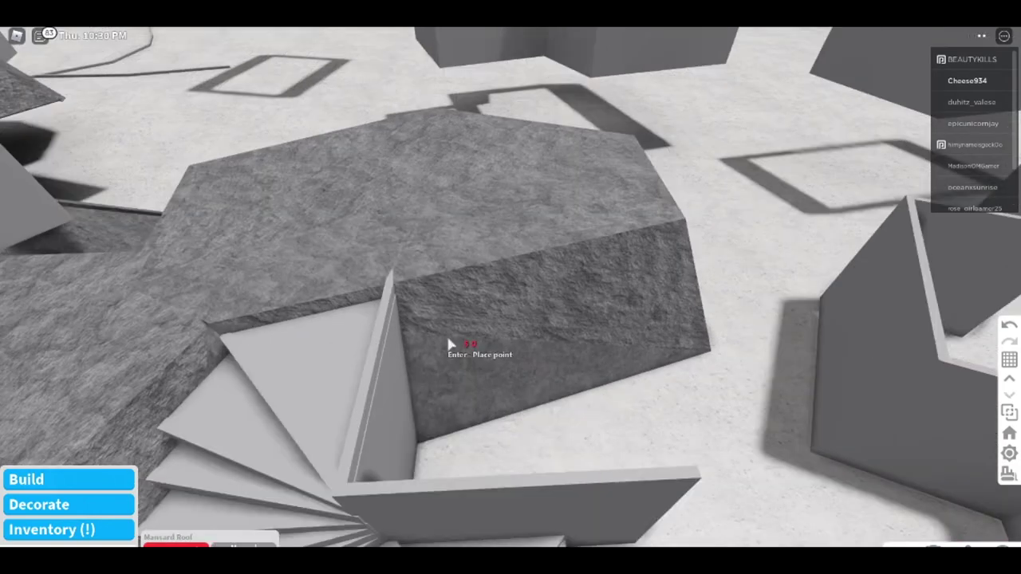
Outline a large Mansard Roof rock from the outer corner of the triangular steps around the wall's end to the cliff's foot.
key("s")
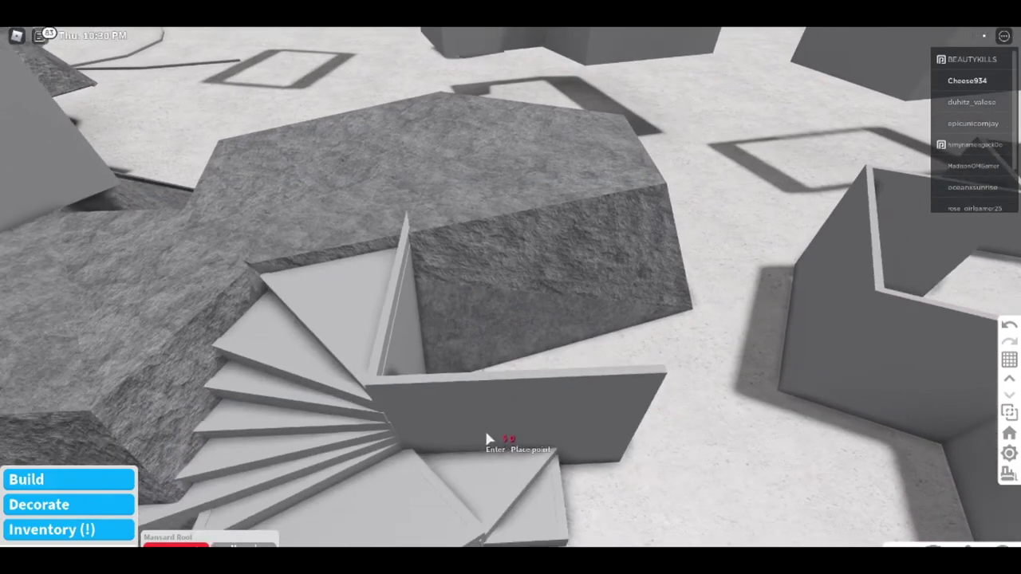
key("s")
left_click(548, 504)
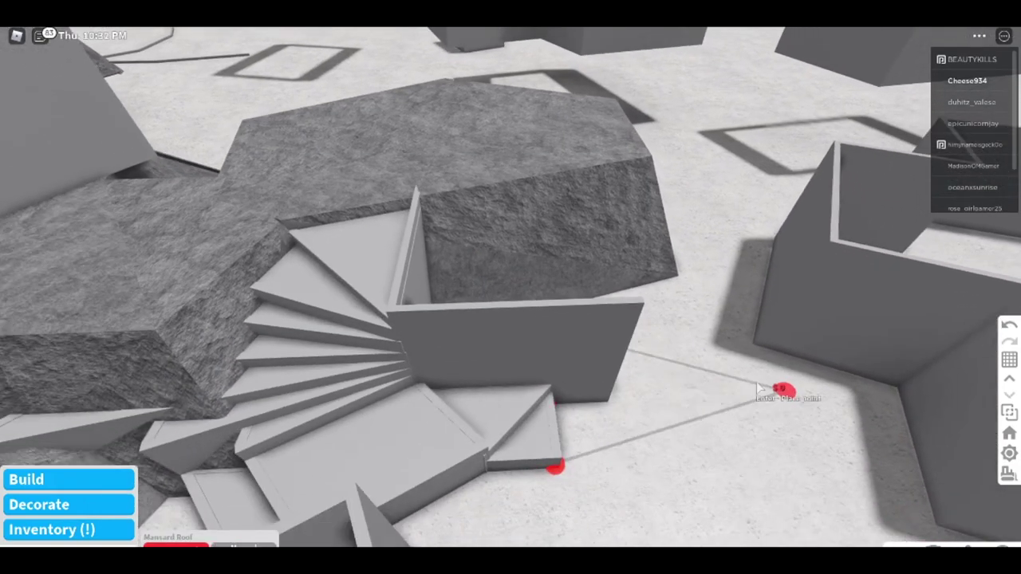
left_click(730, 392)
key("w")
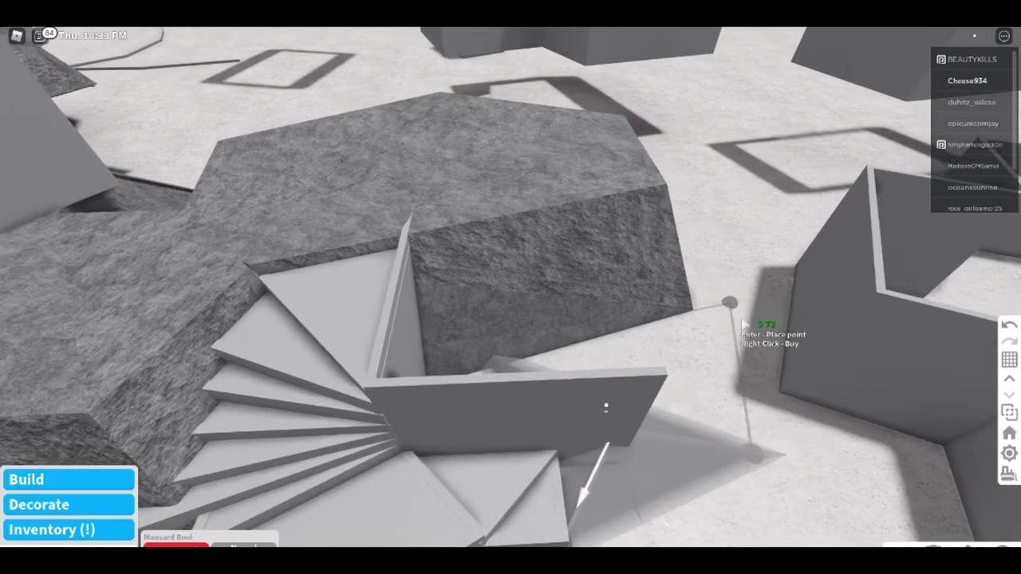
left_click(741, 321)
key("w")
left_click(532, 348)
left_click(437, 341)
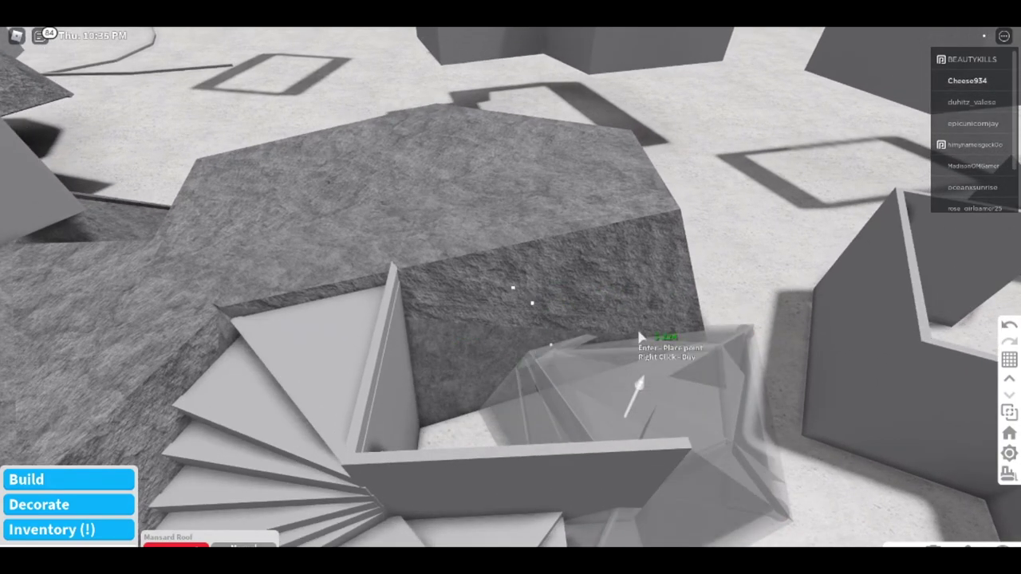
Raise the Mansard Roof rock's top to about the wall's height, extend its upper edge towards the cliff and buy it.
key("s")
left_click_drag(632, 384, 634, 163)
left_click_drag(541, 197, 536, 134)
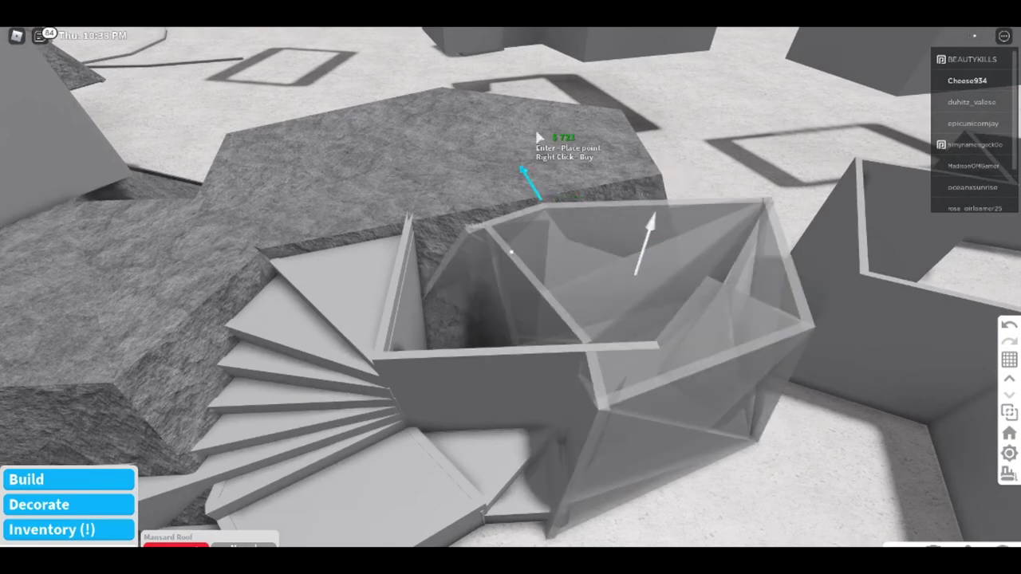
key("s")
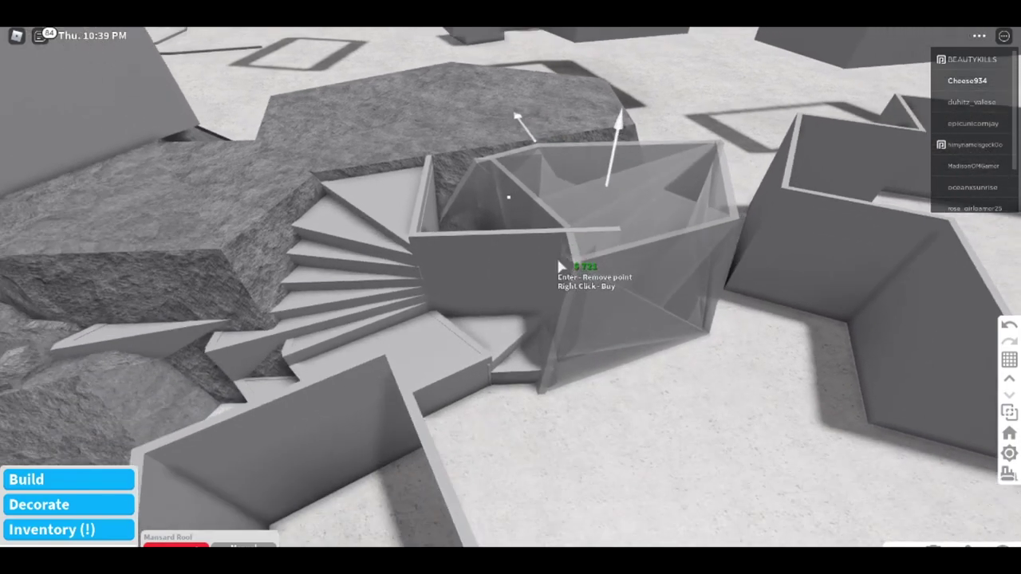
right_click(606, 330)
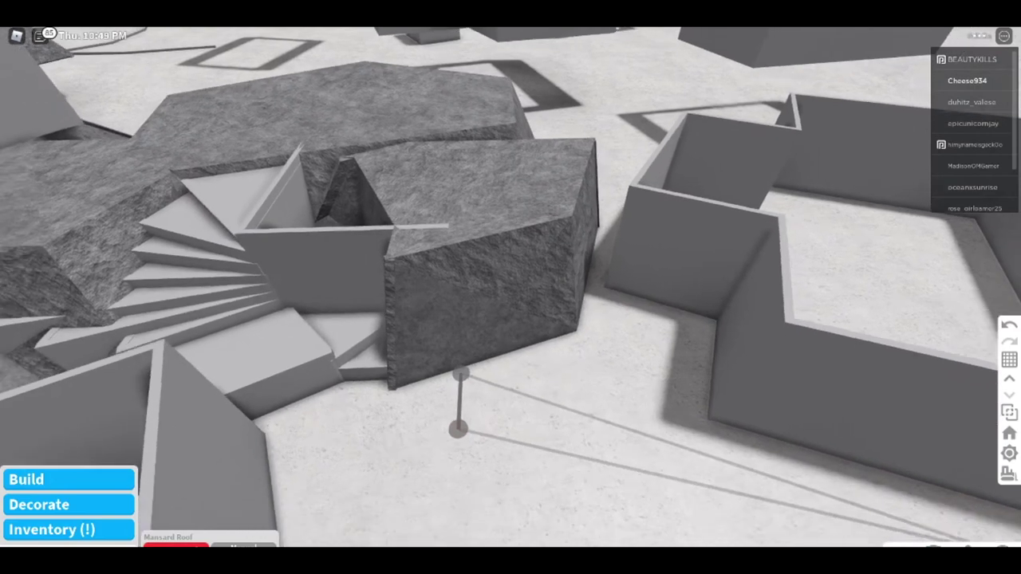
Build a small low Mansard Roof rock with sloping sides on the ground against the new large rock's outer face.
key("s")
key("w")
left_click(482, 299)
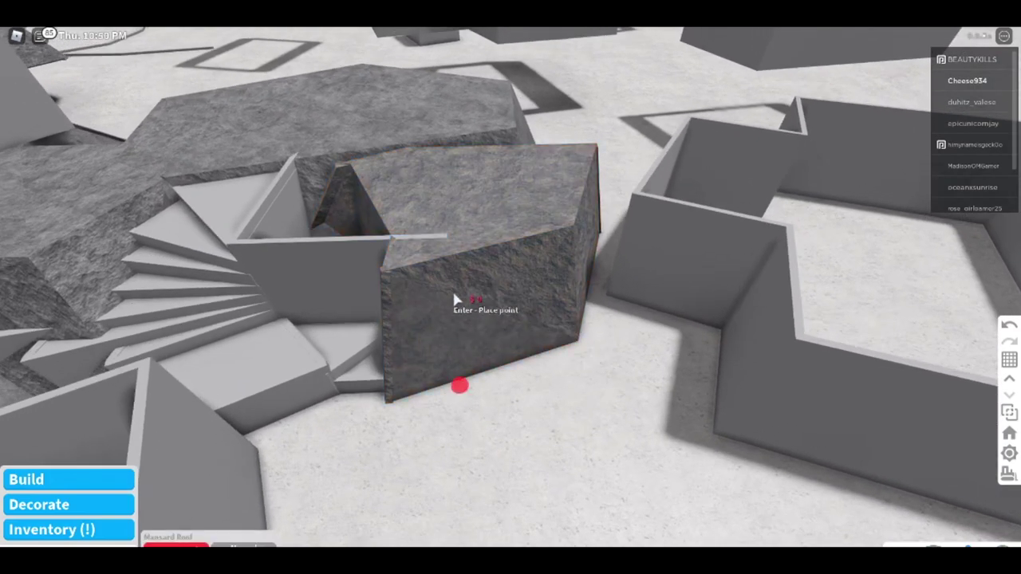
key("Return")
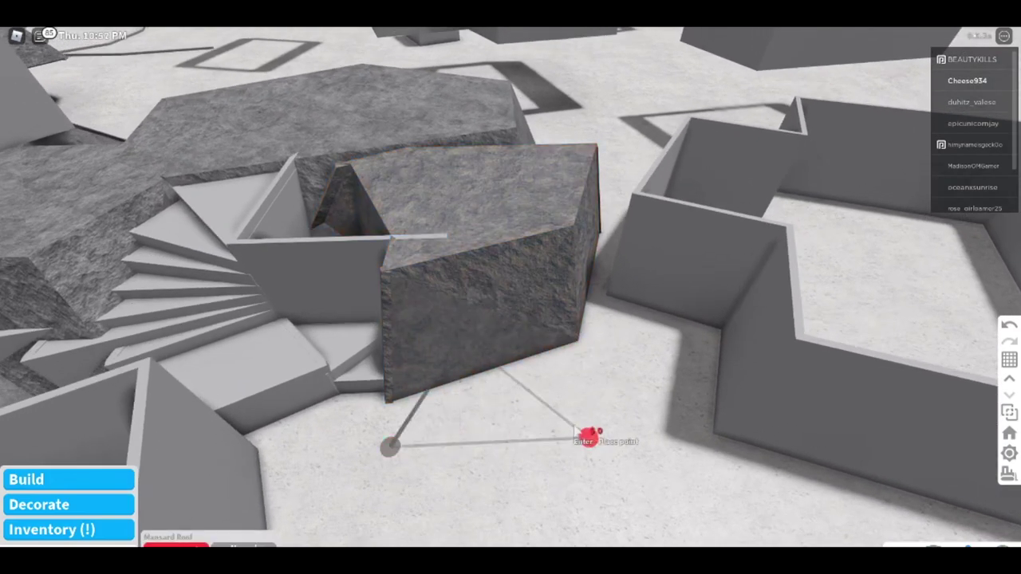
key("Return")
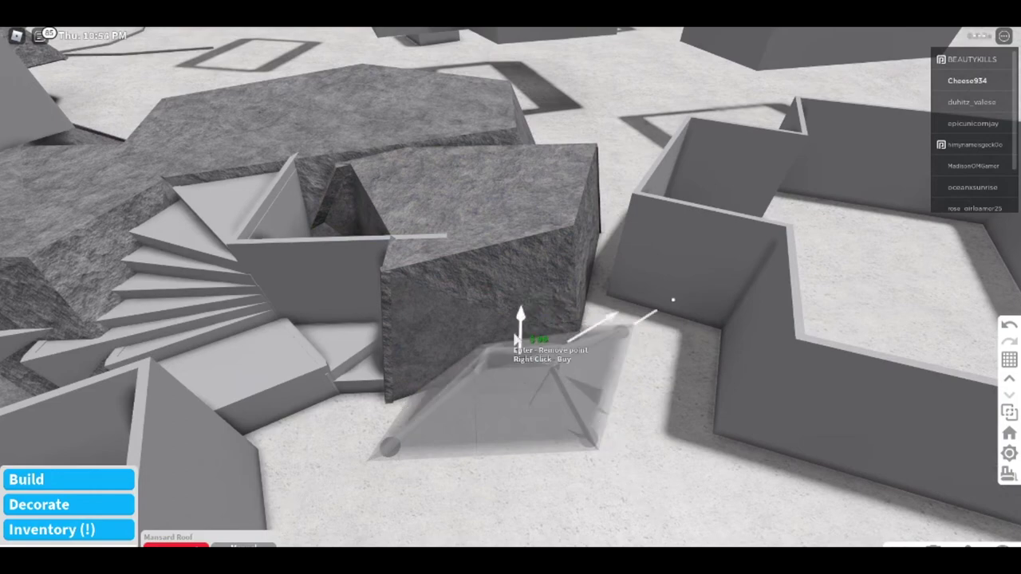
right_click(519, 339)
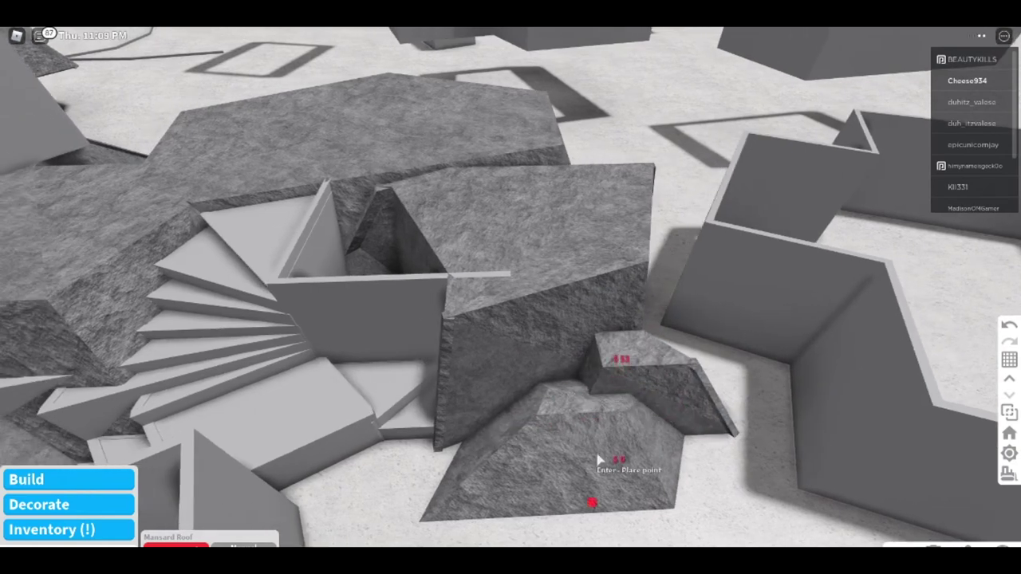
Build another Mansard Roof rock with a wider raised top, overlapping the low rock against the large rock's face.
key("a")
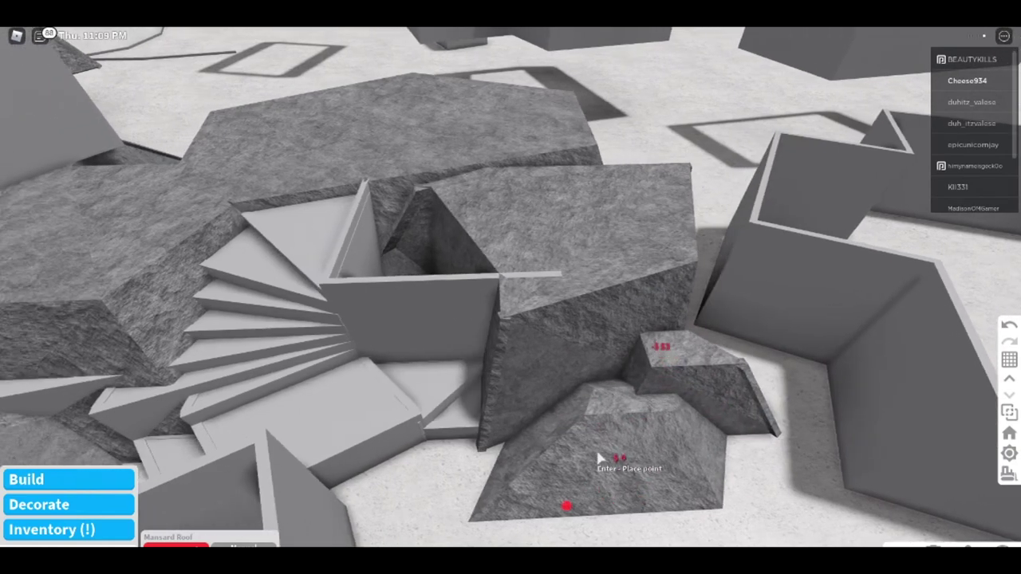
left_click(508, 399)
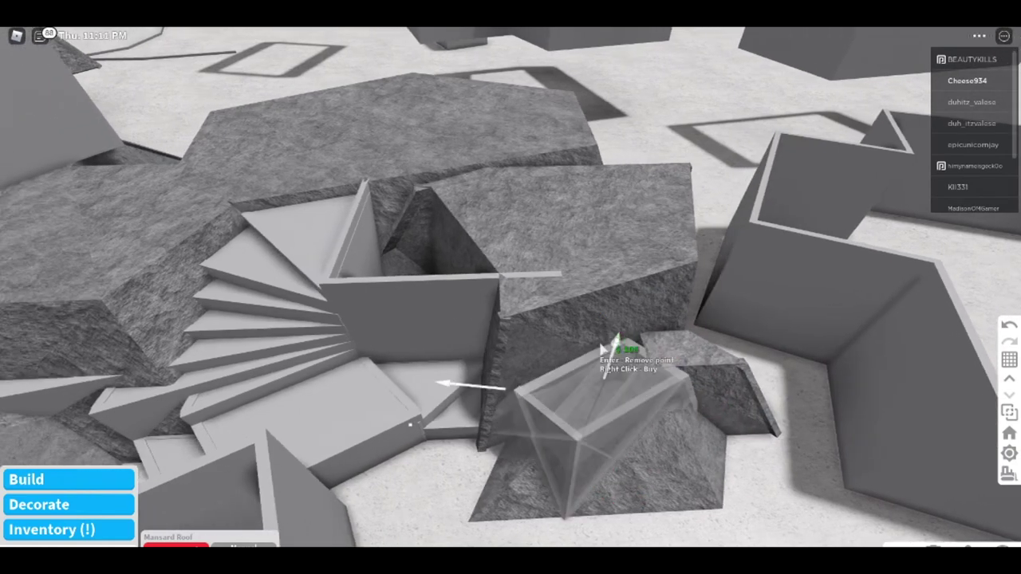
left_click(610, 355)
right_click(646, 472)
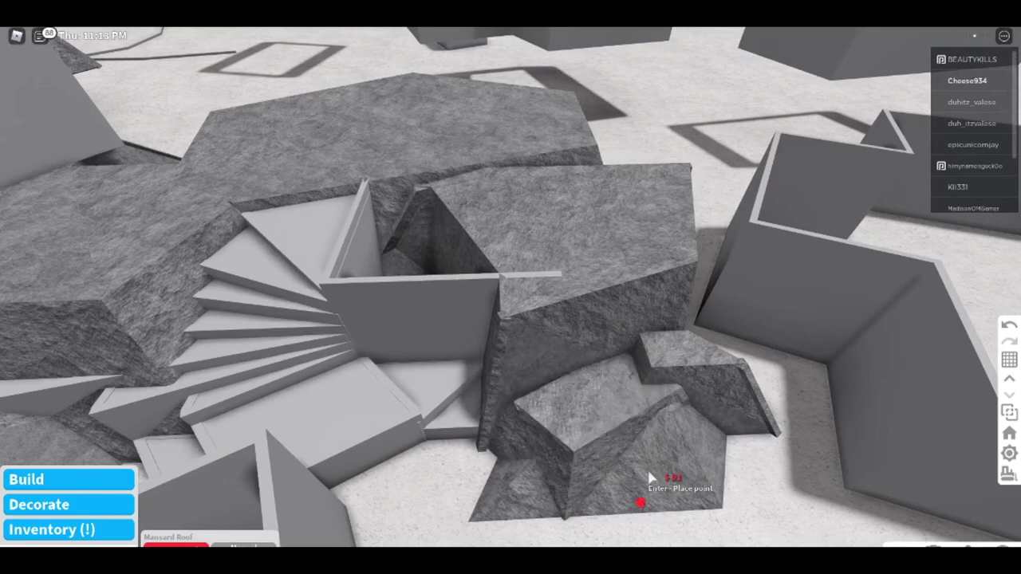
key("s")
key("d")
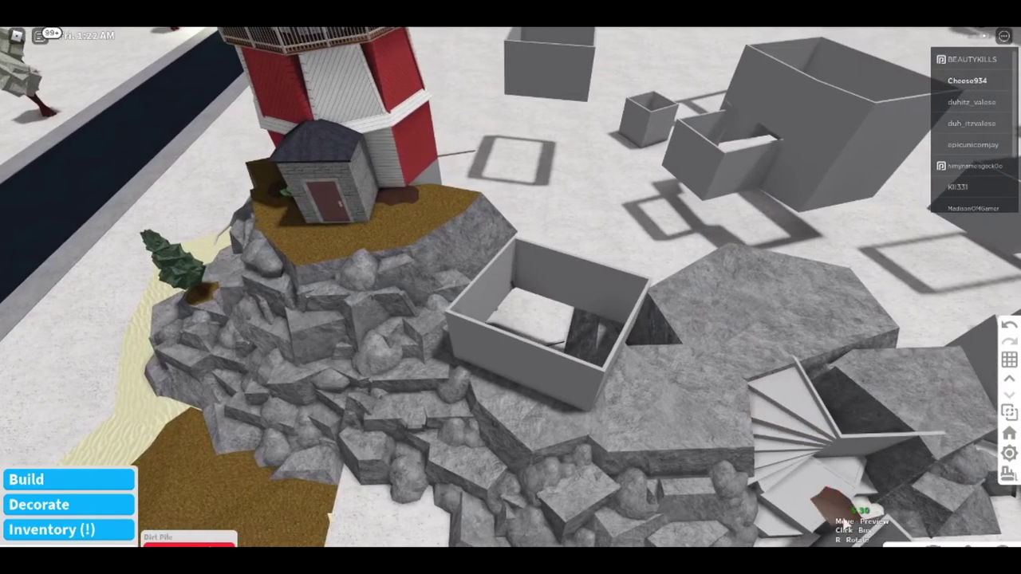
key("s")
key("d")
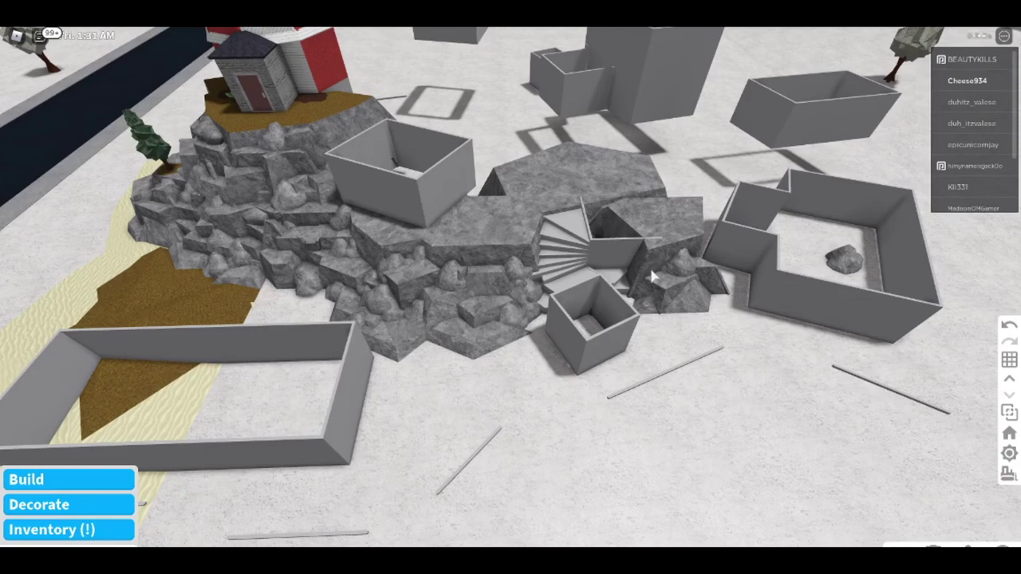
scroll(652, 276, "down", 3)
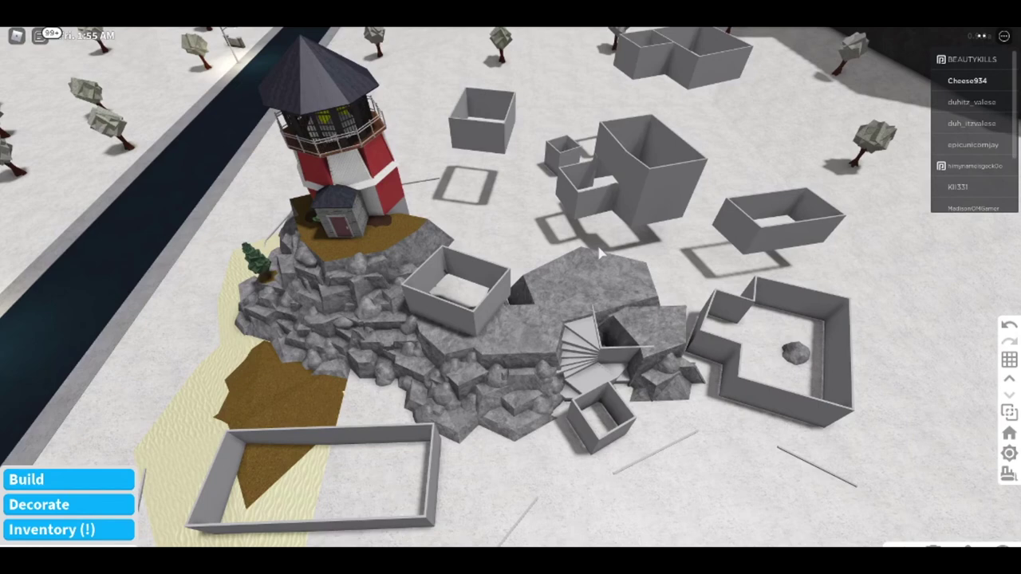